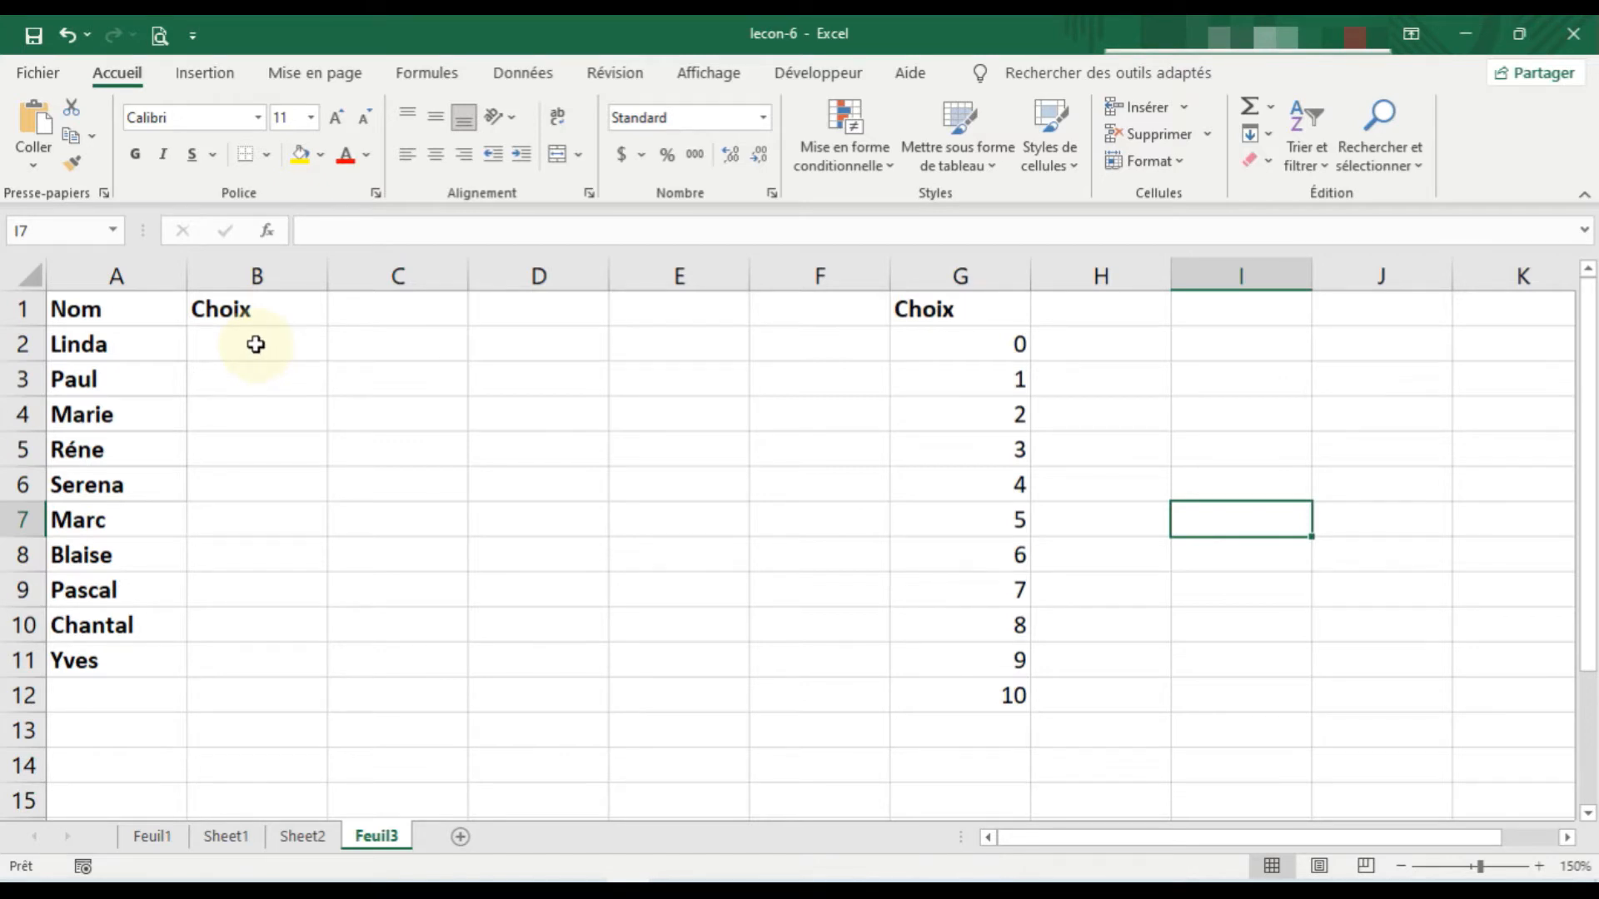
# Set data validation on cells B2:B11 to allow a list (Liste) with source =$G$2:$G$12.
pyautogui.moveTo(256, 344); pyautogui.dragTo(286, 664)
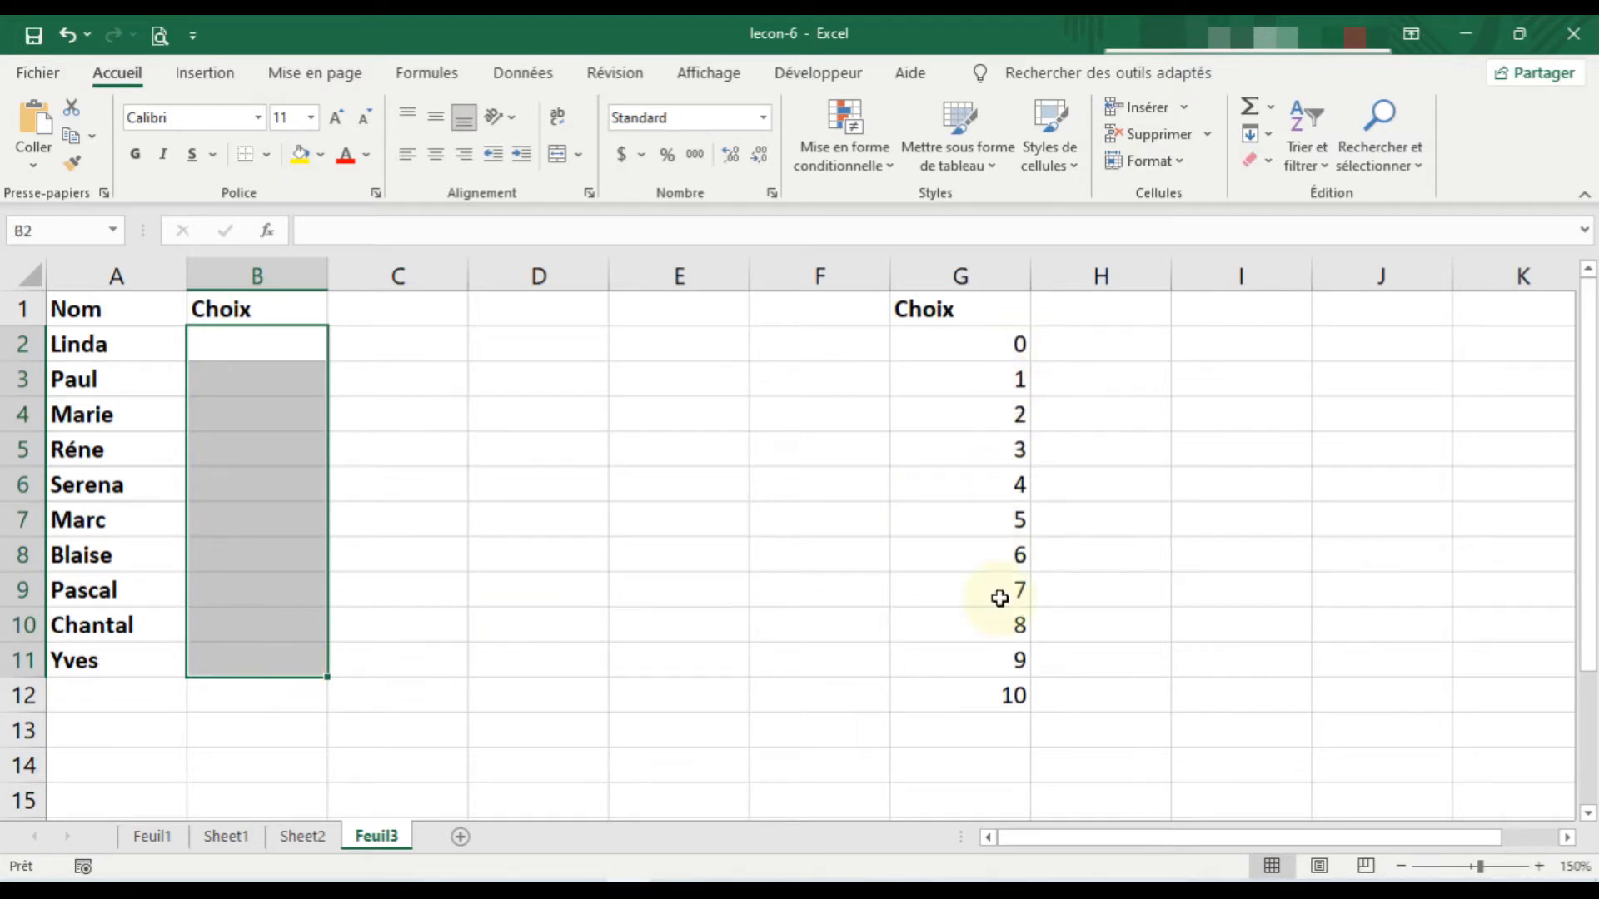
pyautogui.click(380, 478)
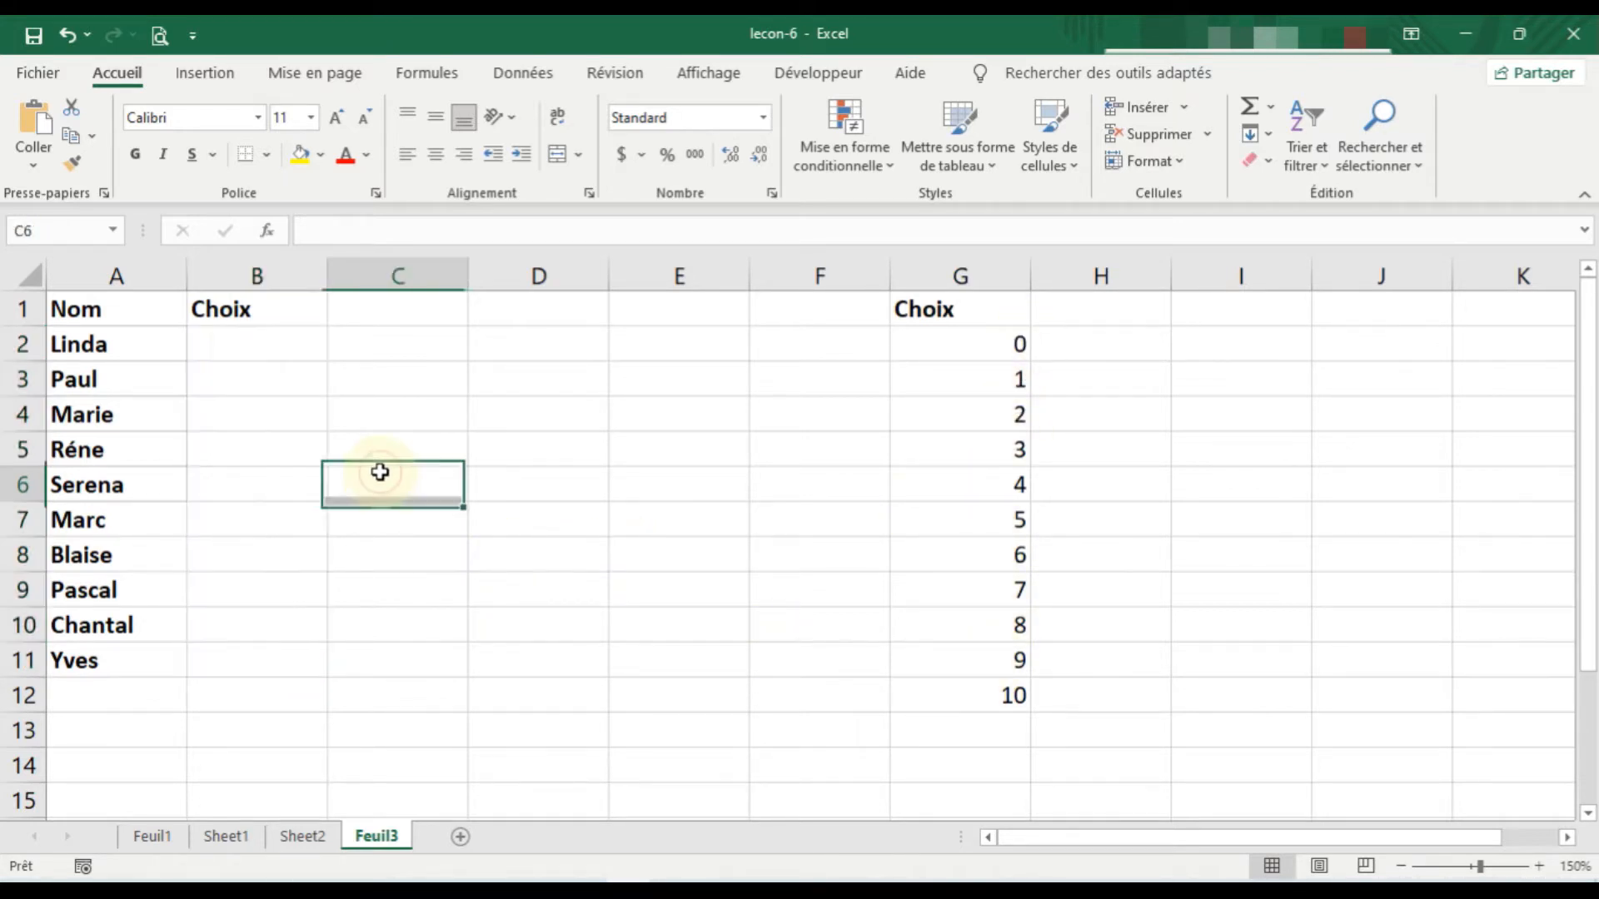
pyautogui.moveTo(250, 344); pyautogui.dragTo(272, 659)
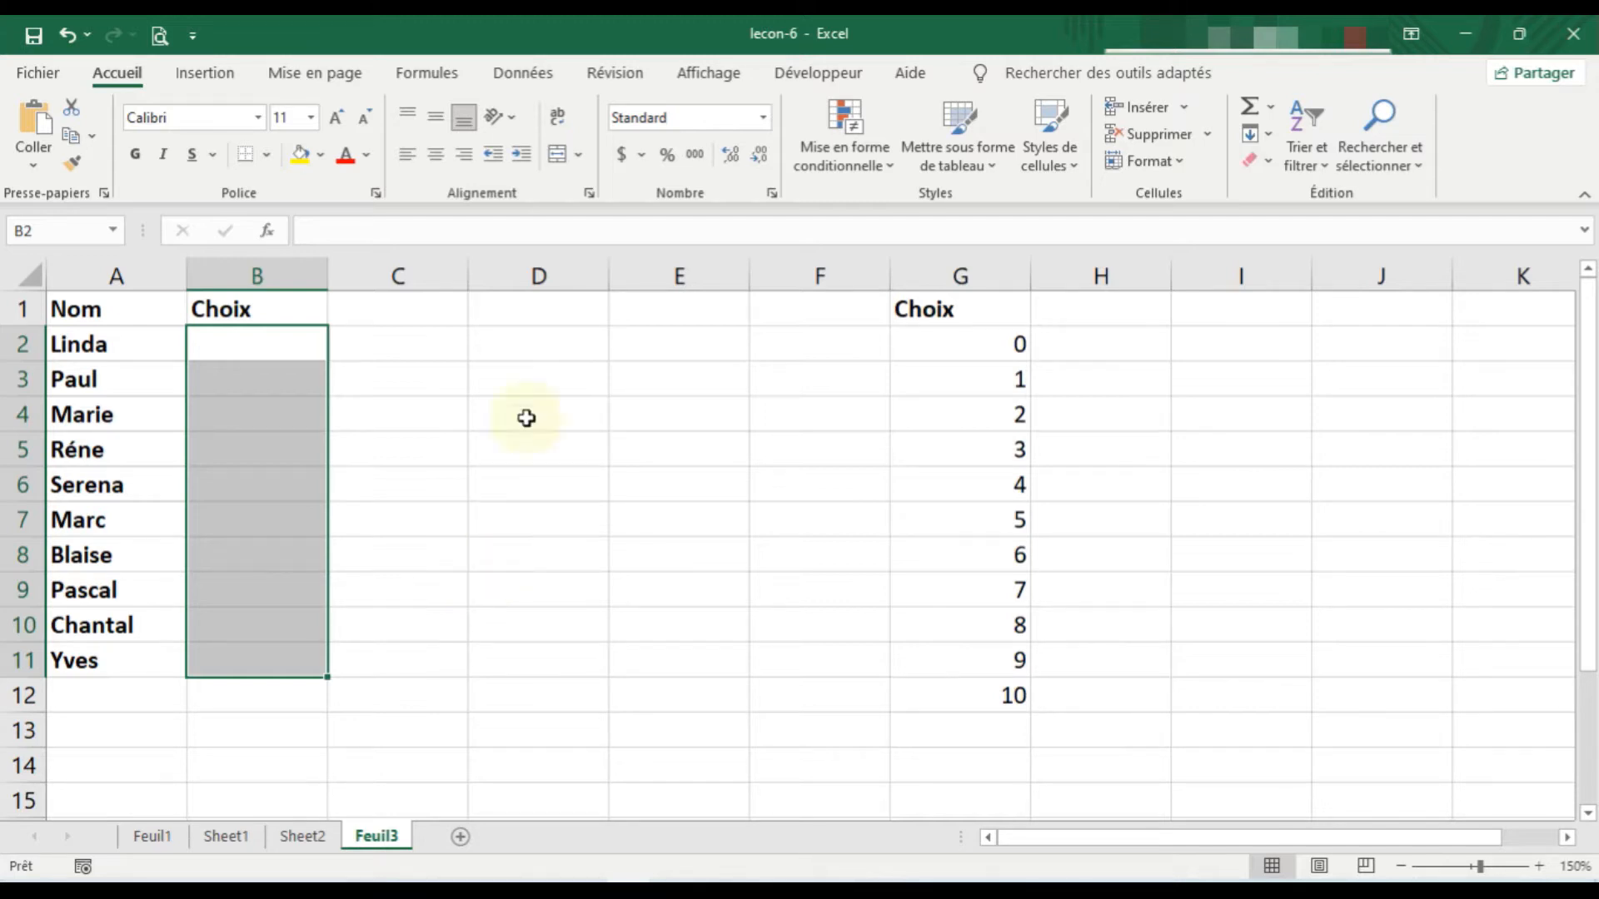
pyautogui.click(533, 73)
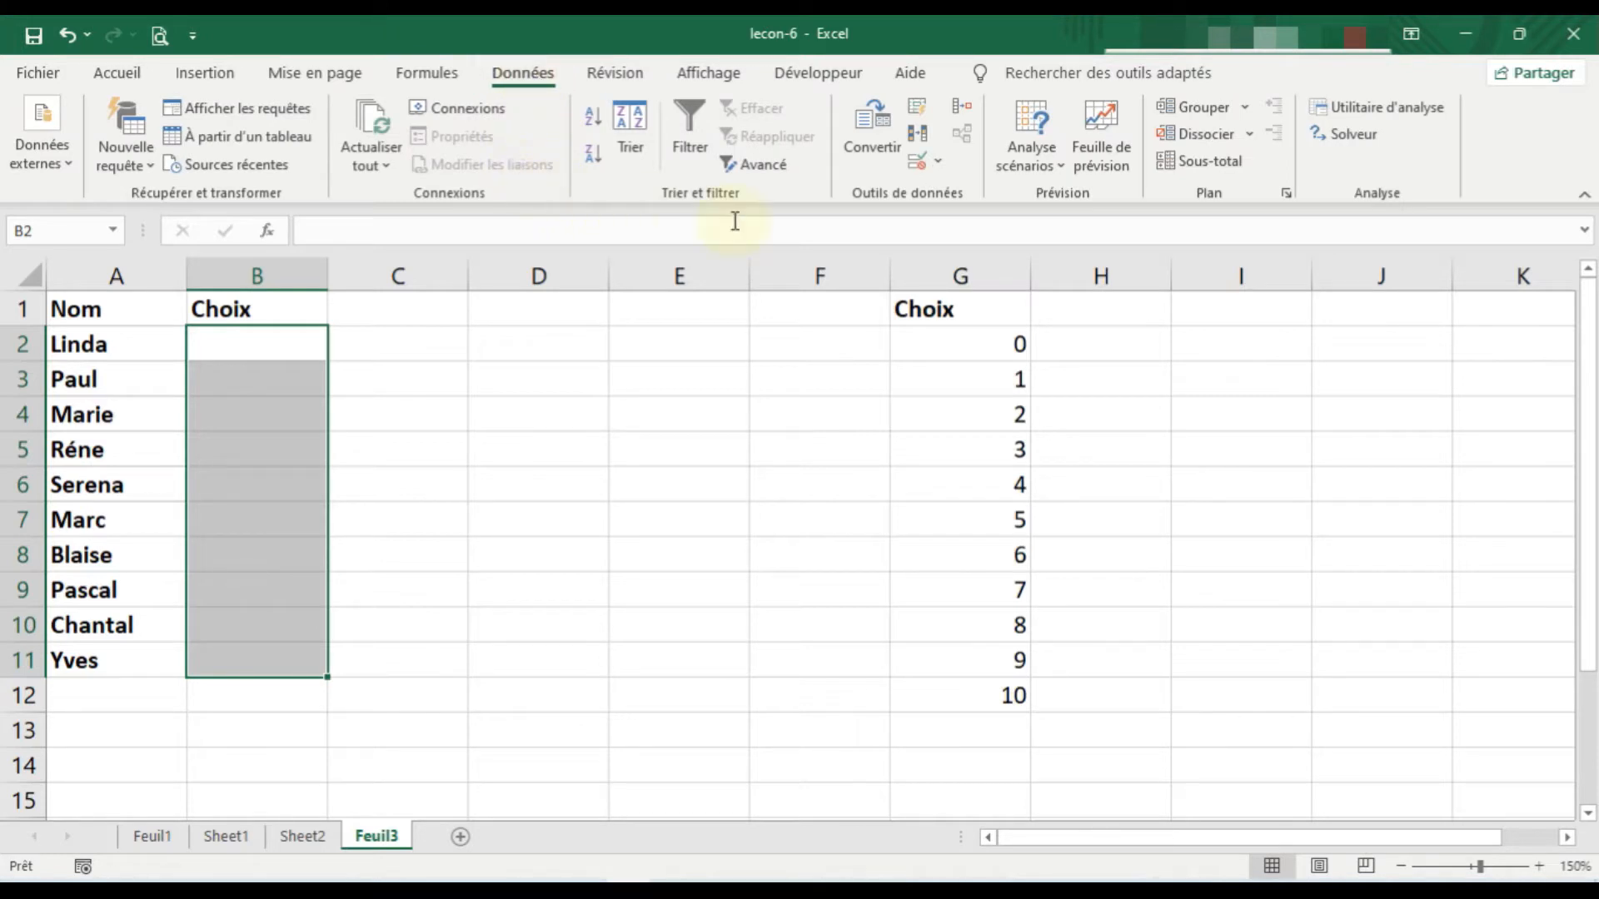
pyautogui.click(938, 163)
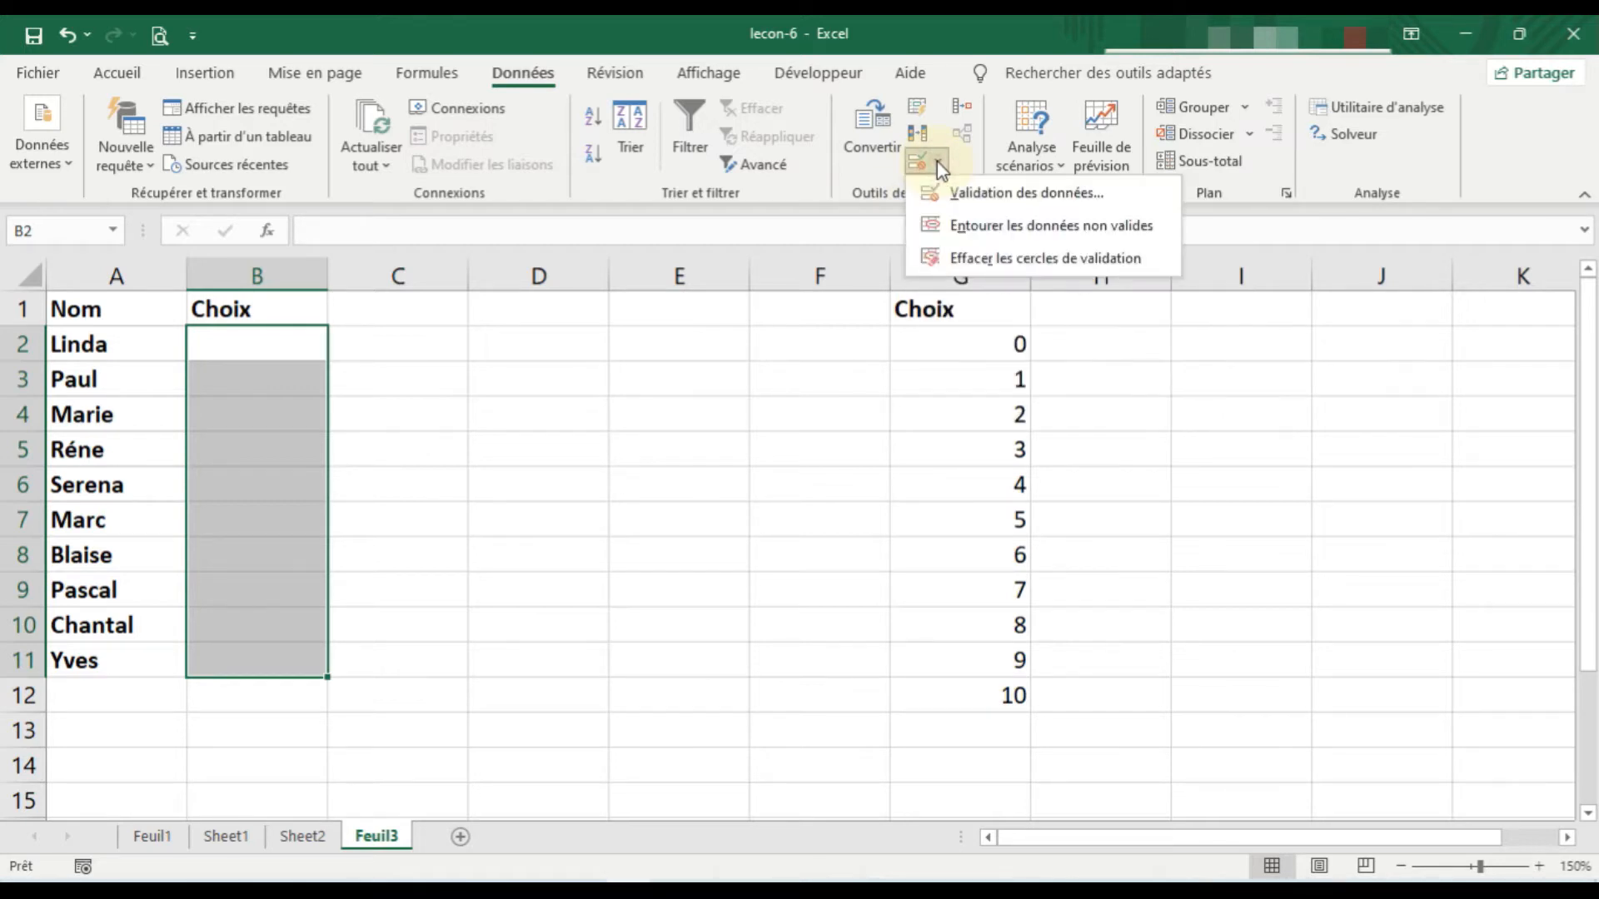
pyautogui.click(970, 200)
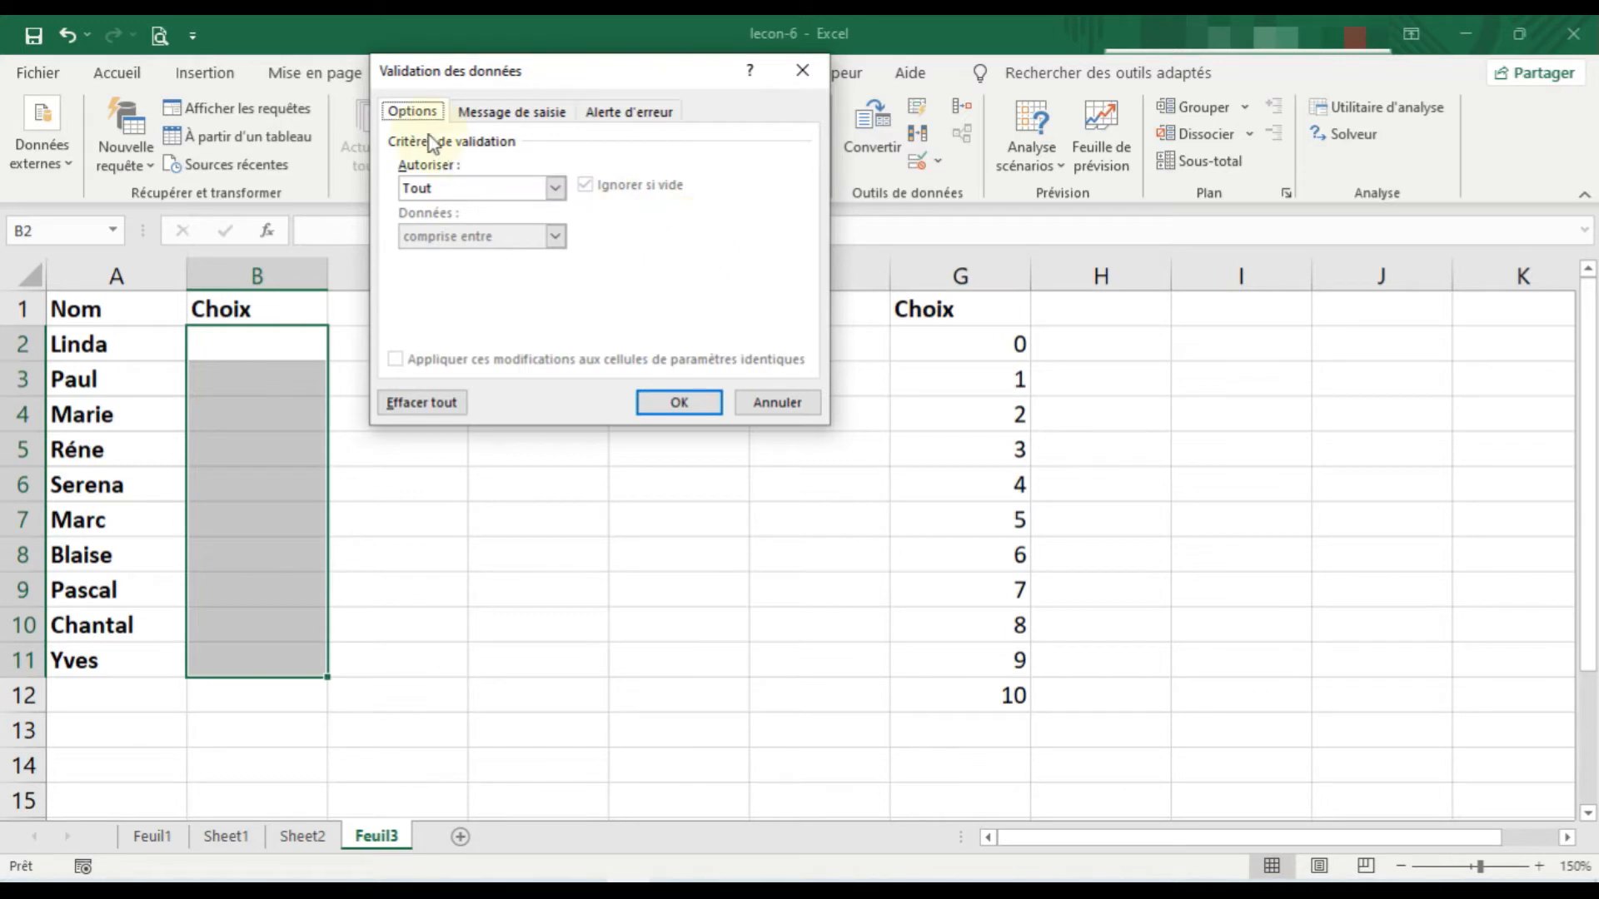
pyautogui.click(556, 188)
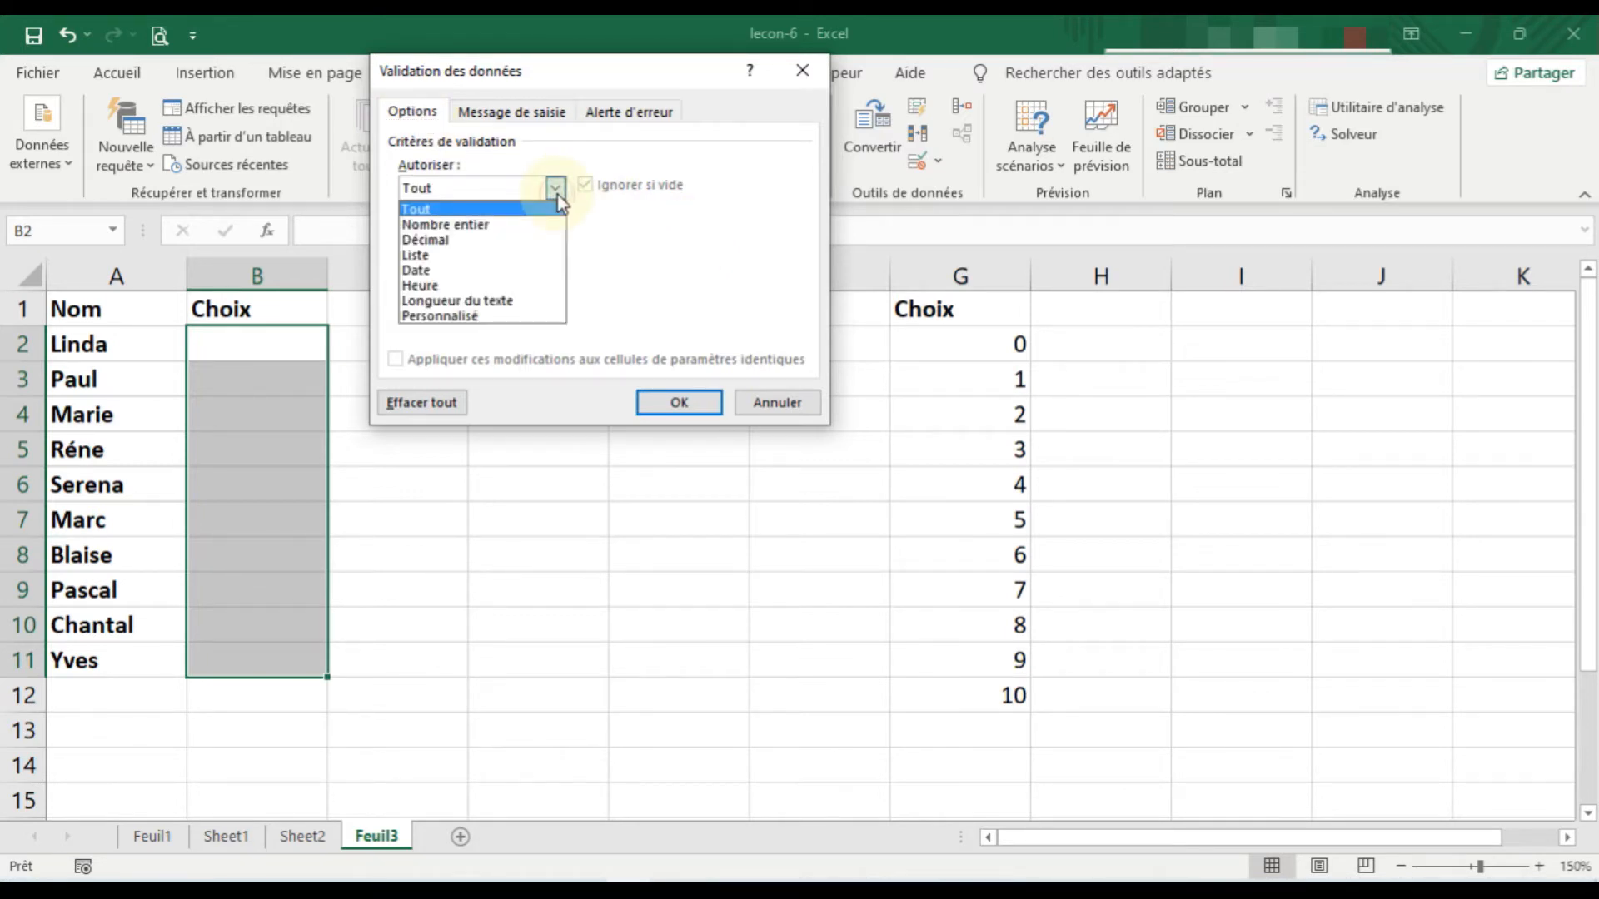
pyautogui.click(510, 258)
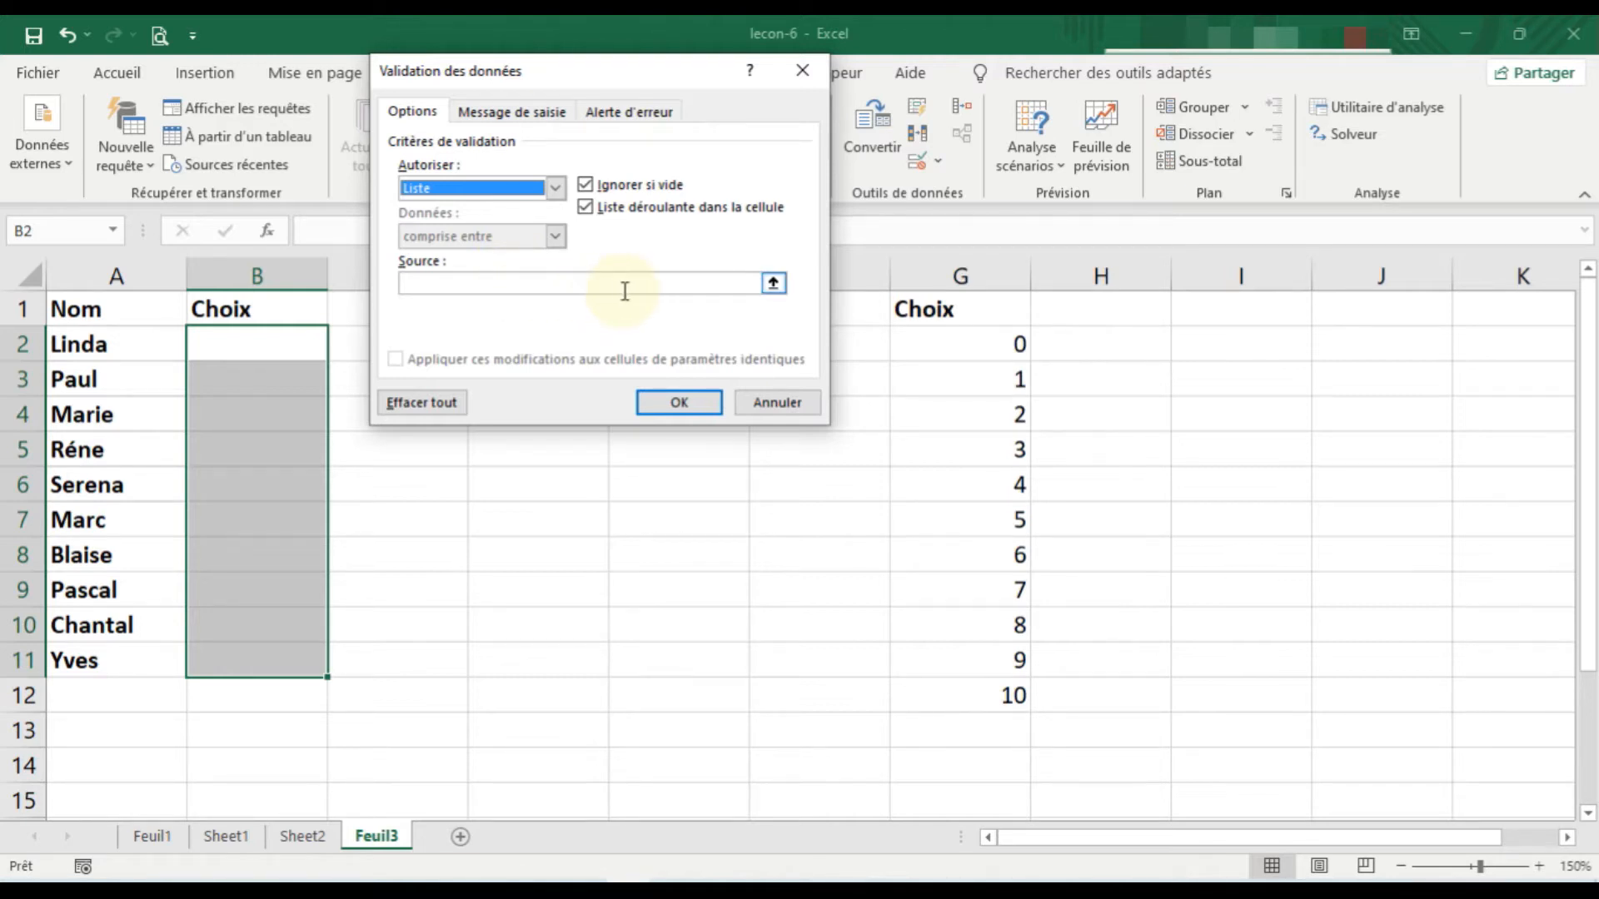
pyautogui.click(547, 290)
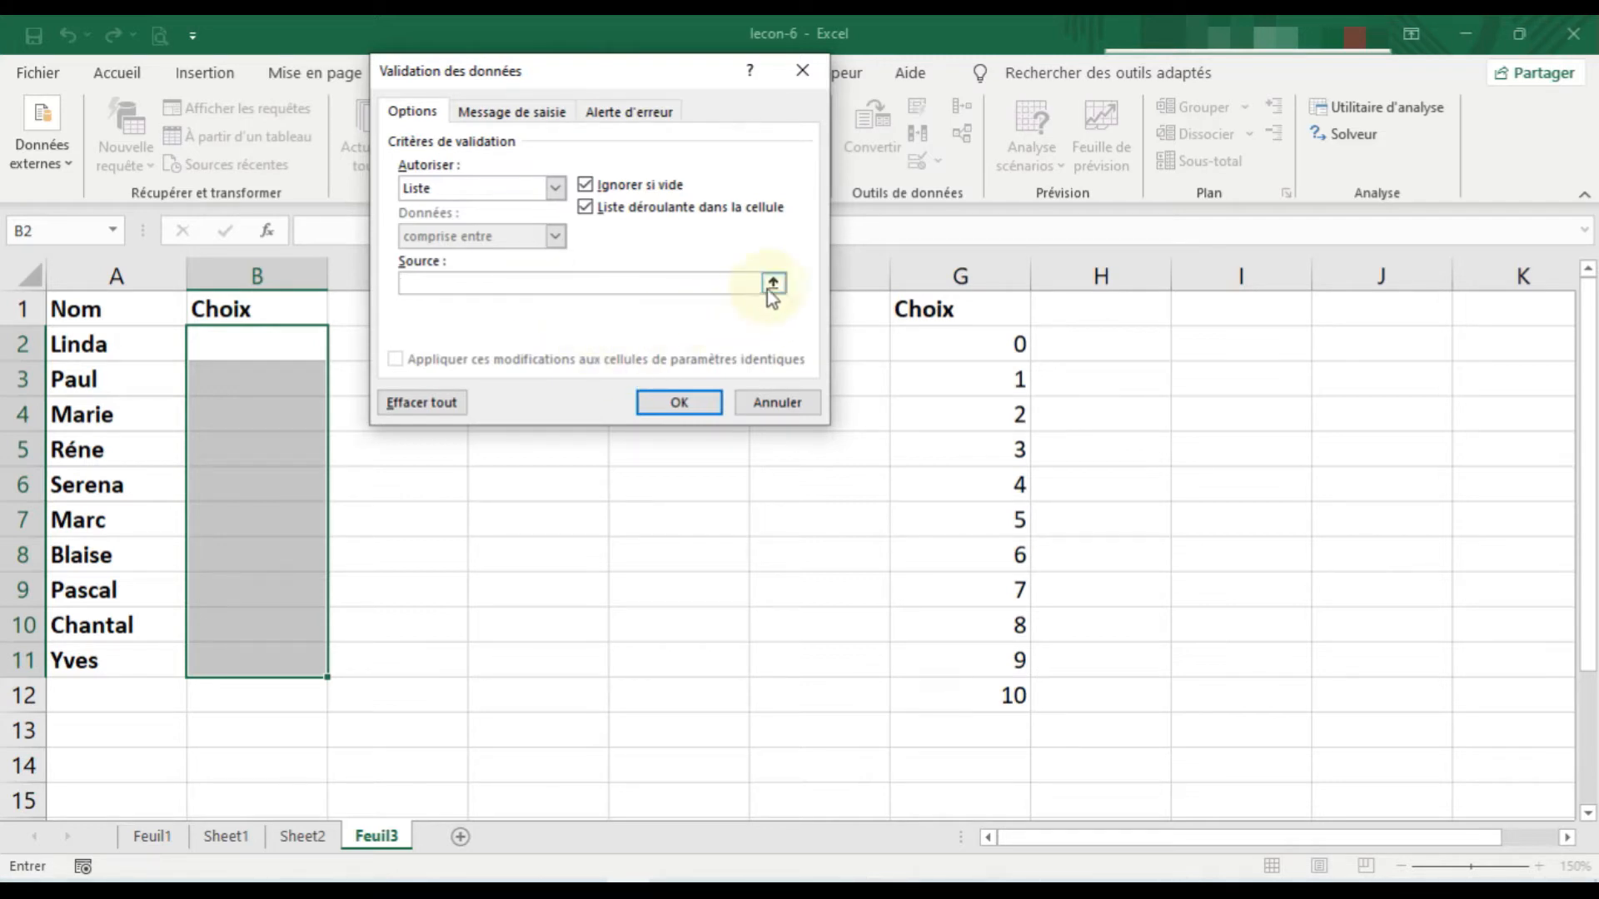
pyautogui.moveTo(1017, 345); pyautogui.dragTo(1024, 698)
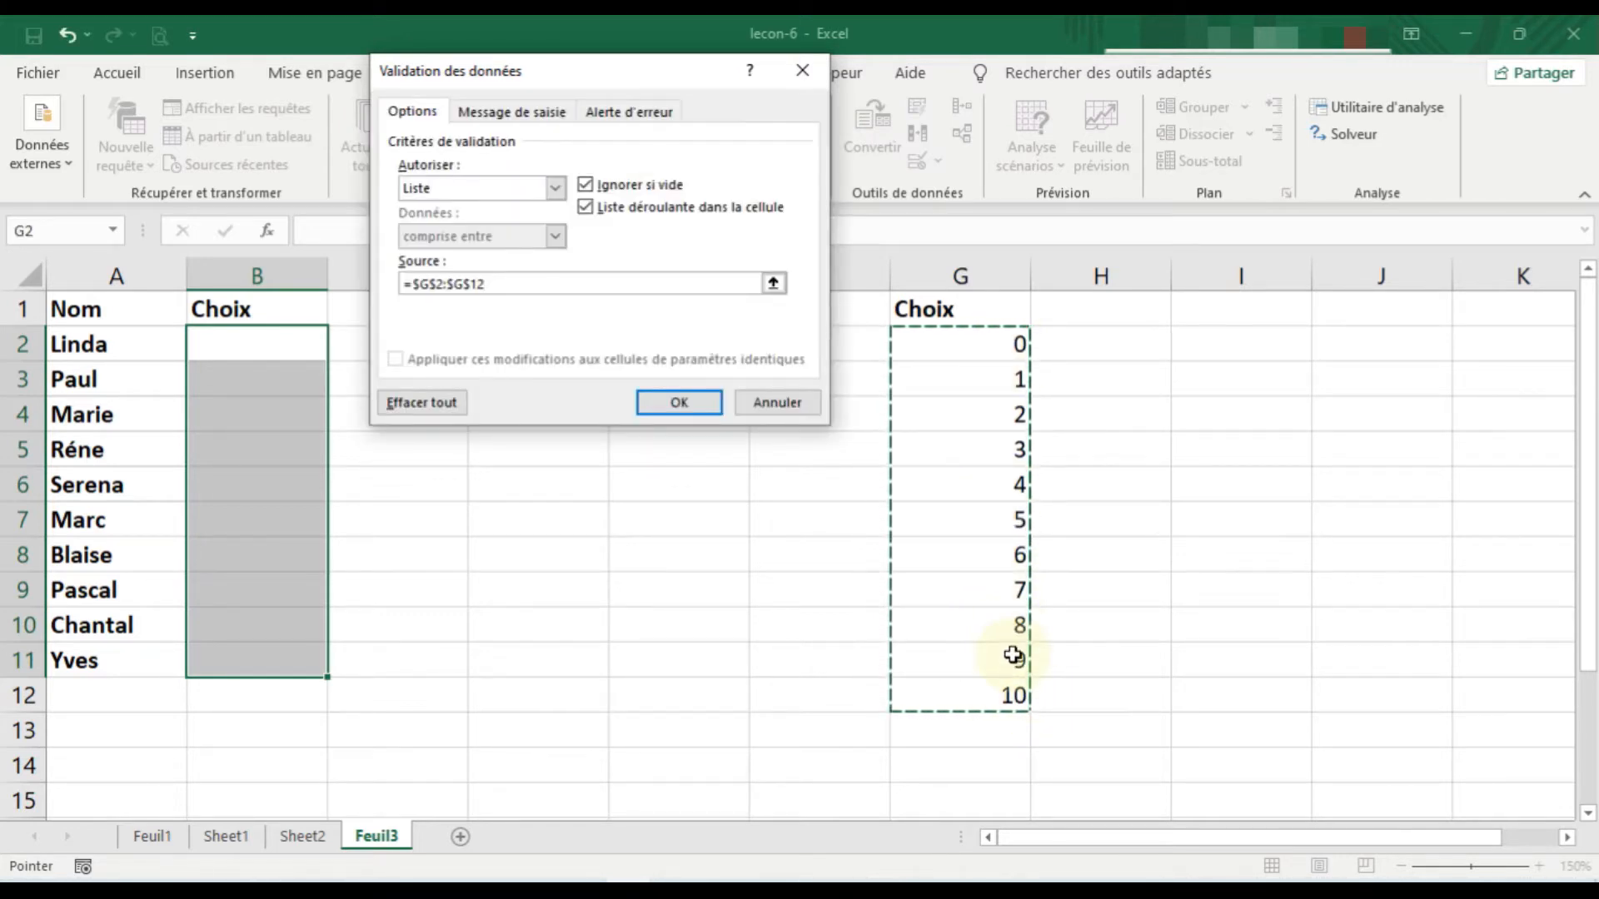
# Add an input message to the validation with title "Info" and text "Entrer les nombres de 0 à 10".
pyautogui.click(518, 117)
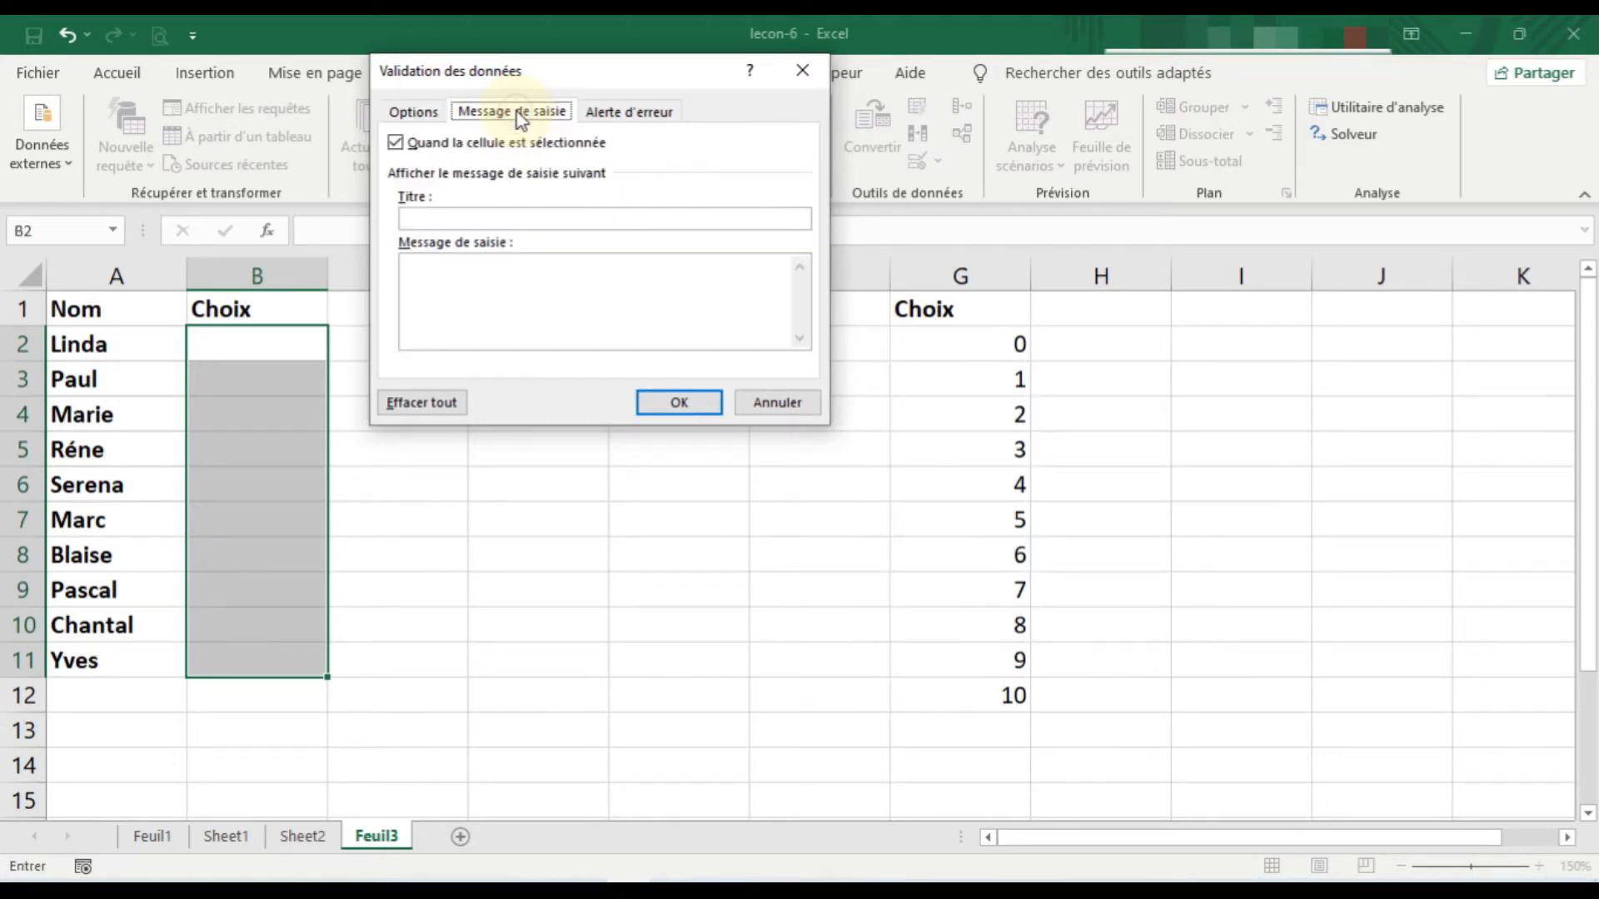
pyautogui.click(473, 221)
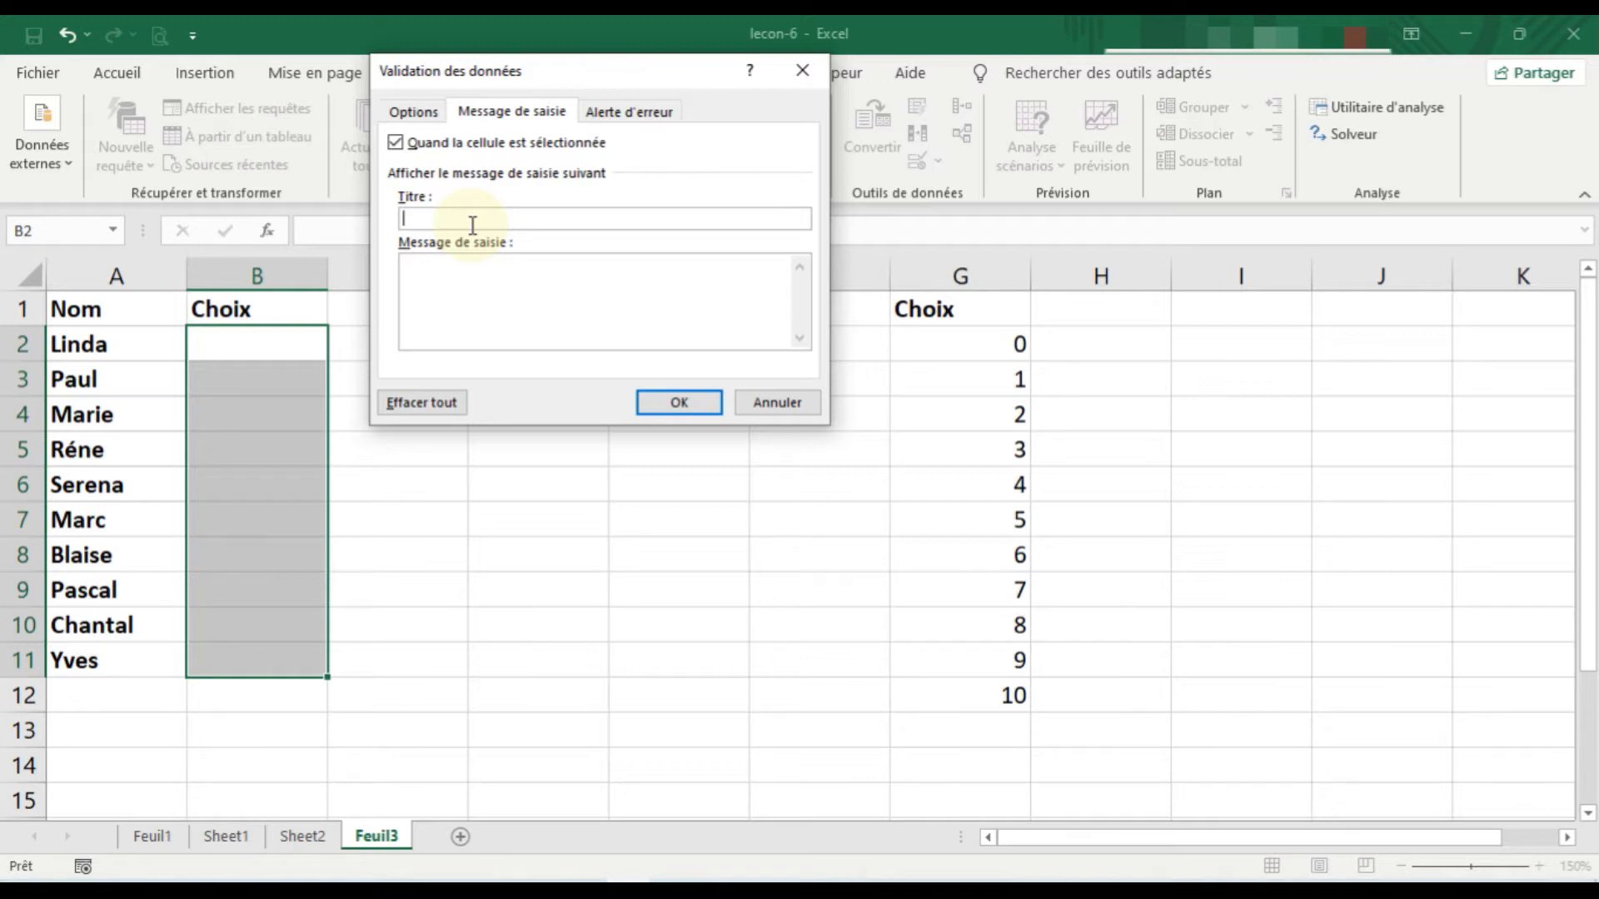
pyautogui.write('Info')
pyautogui.click(457, 268)
pyautogui.write('Entrer les nombres de 0 à 10')
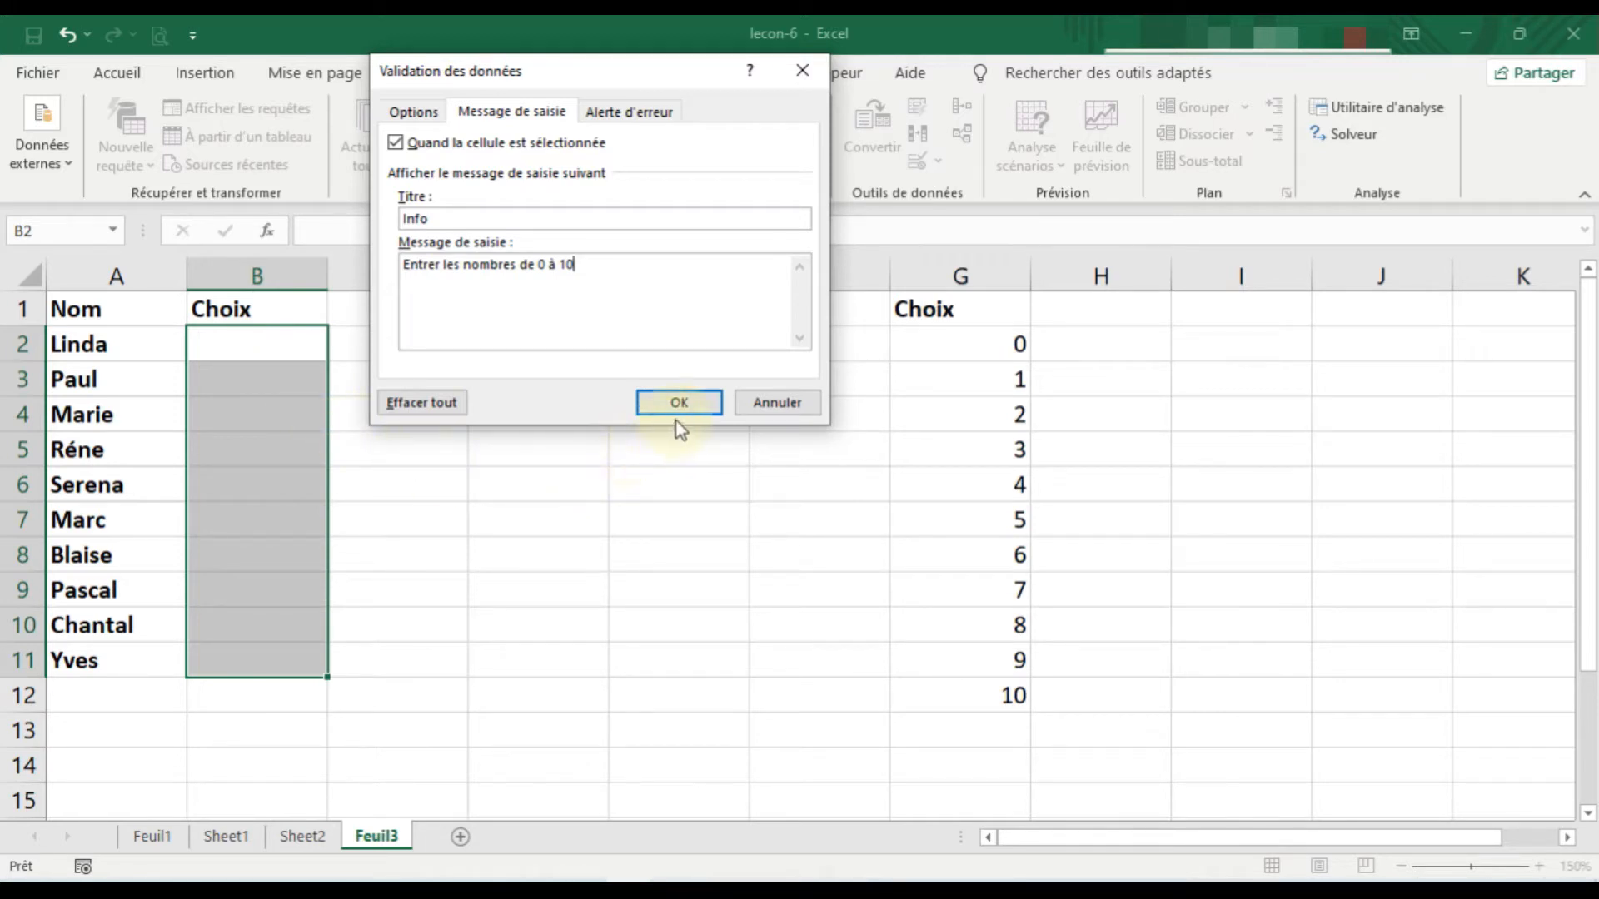
# Add a Stop error alert titled "Attention" with message "Le nombre entré n'est pas valide" and apply the validation.
pyautogui.click(646, 113)
pyautogui.click(629, 217)
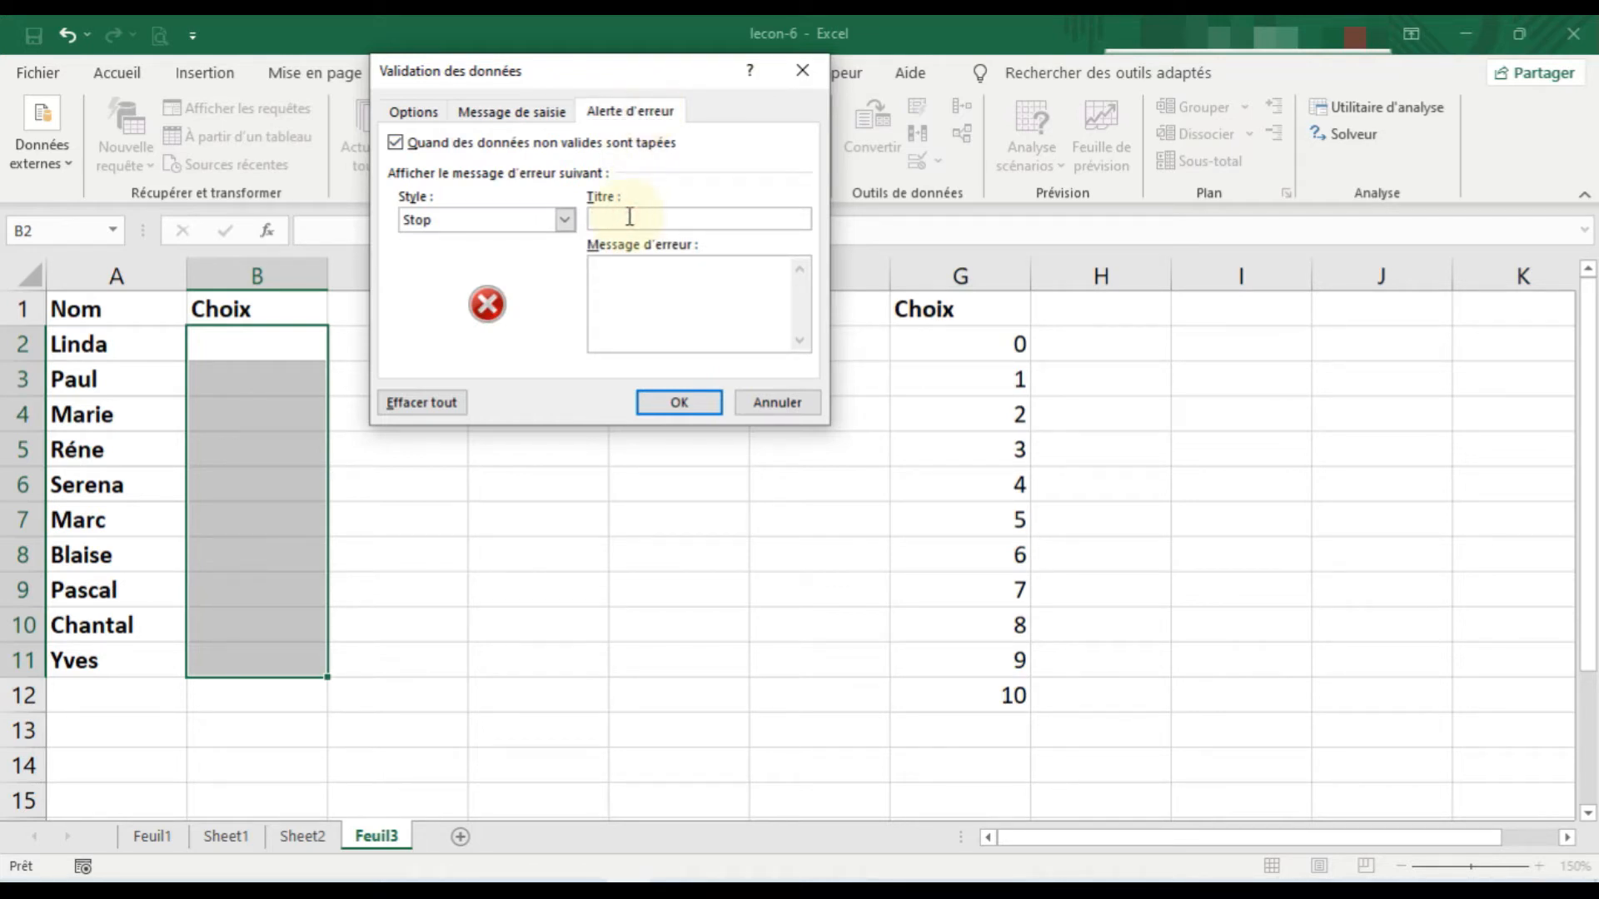
pyautogui.write('Attention')
pyautogui.click(630, 266)
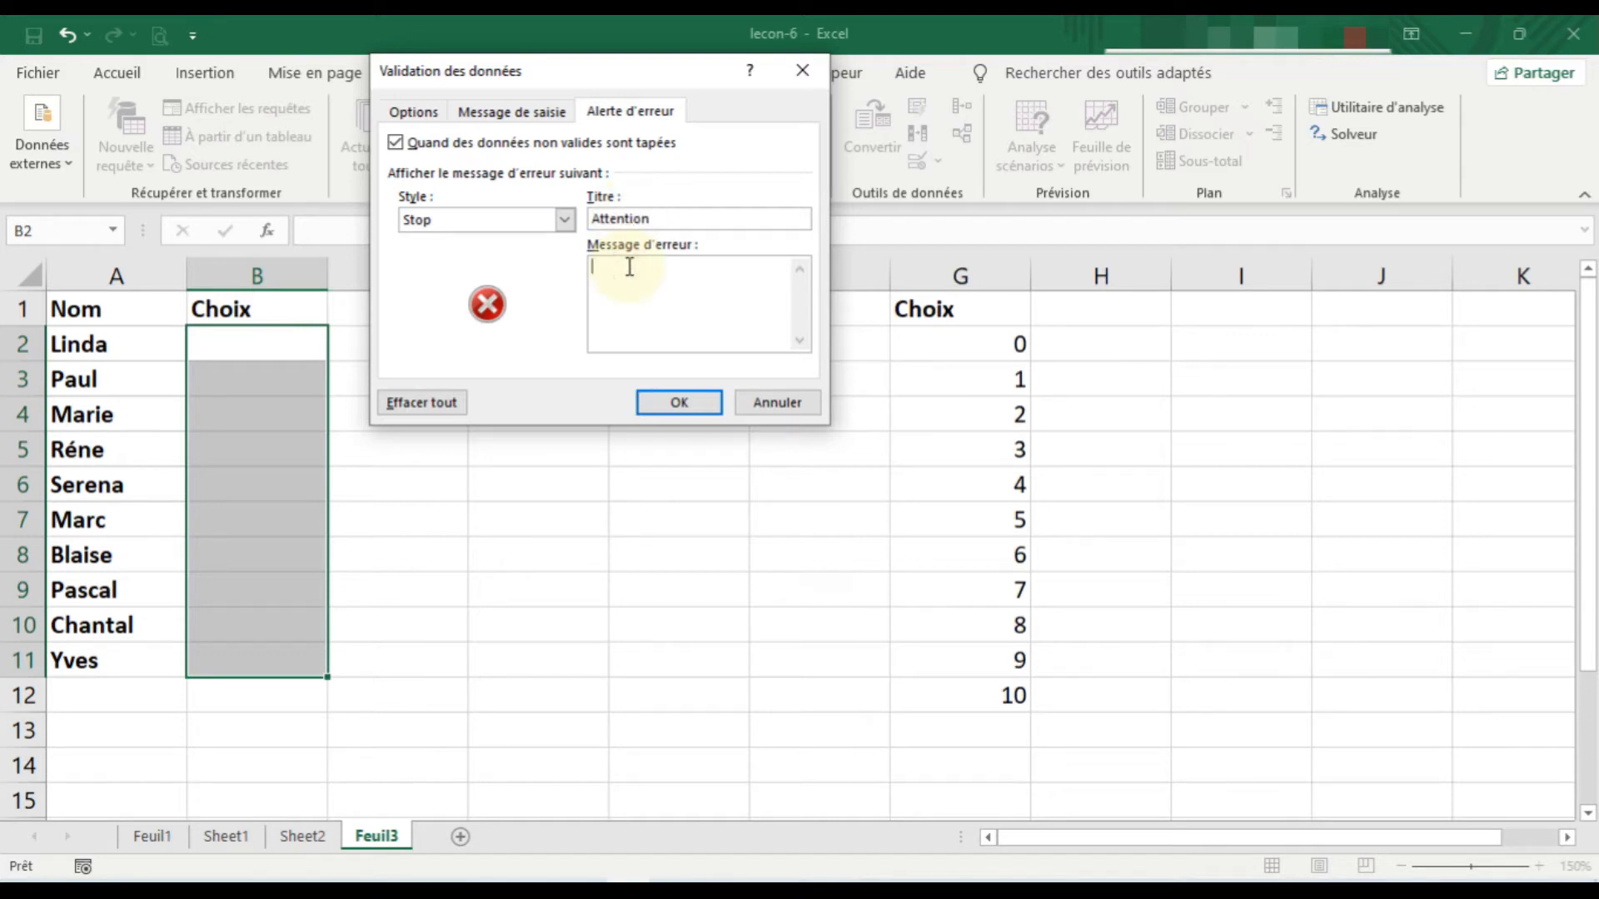
pyautogui.write("Le nombre entré n'est pas valide")
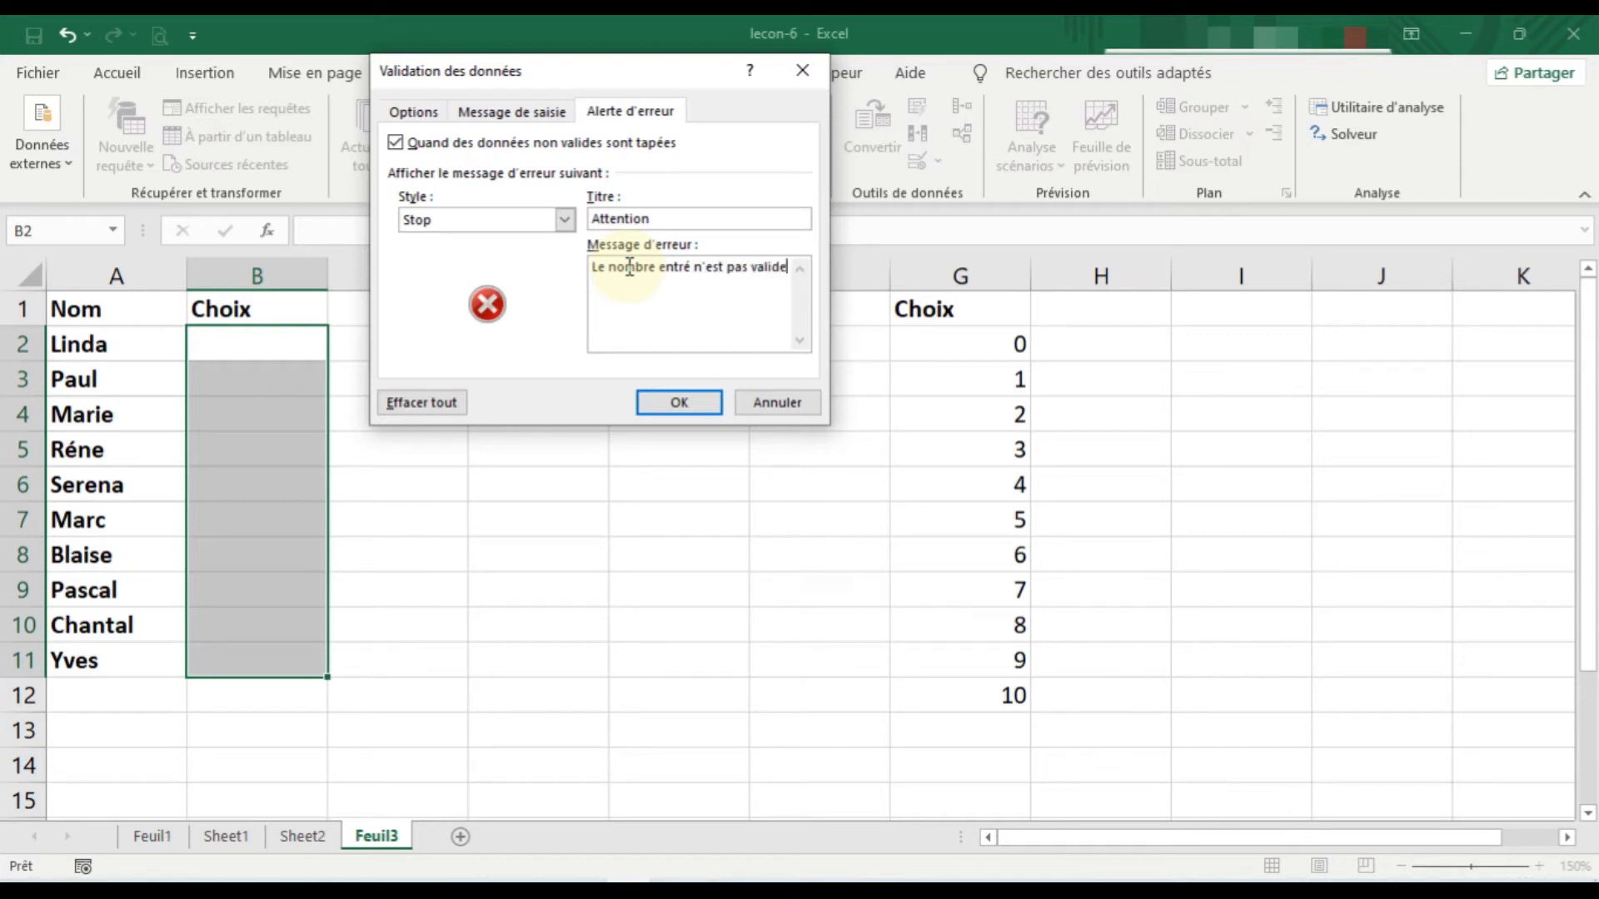
pyautogui.click(679, 411)
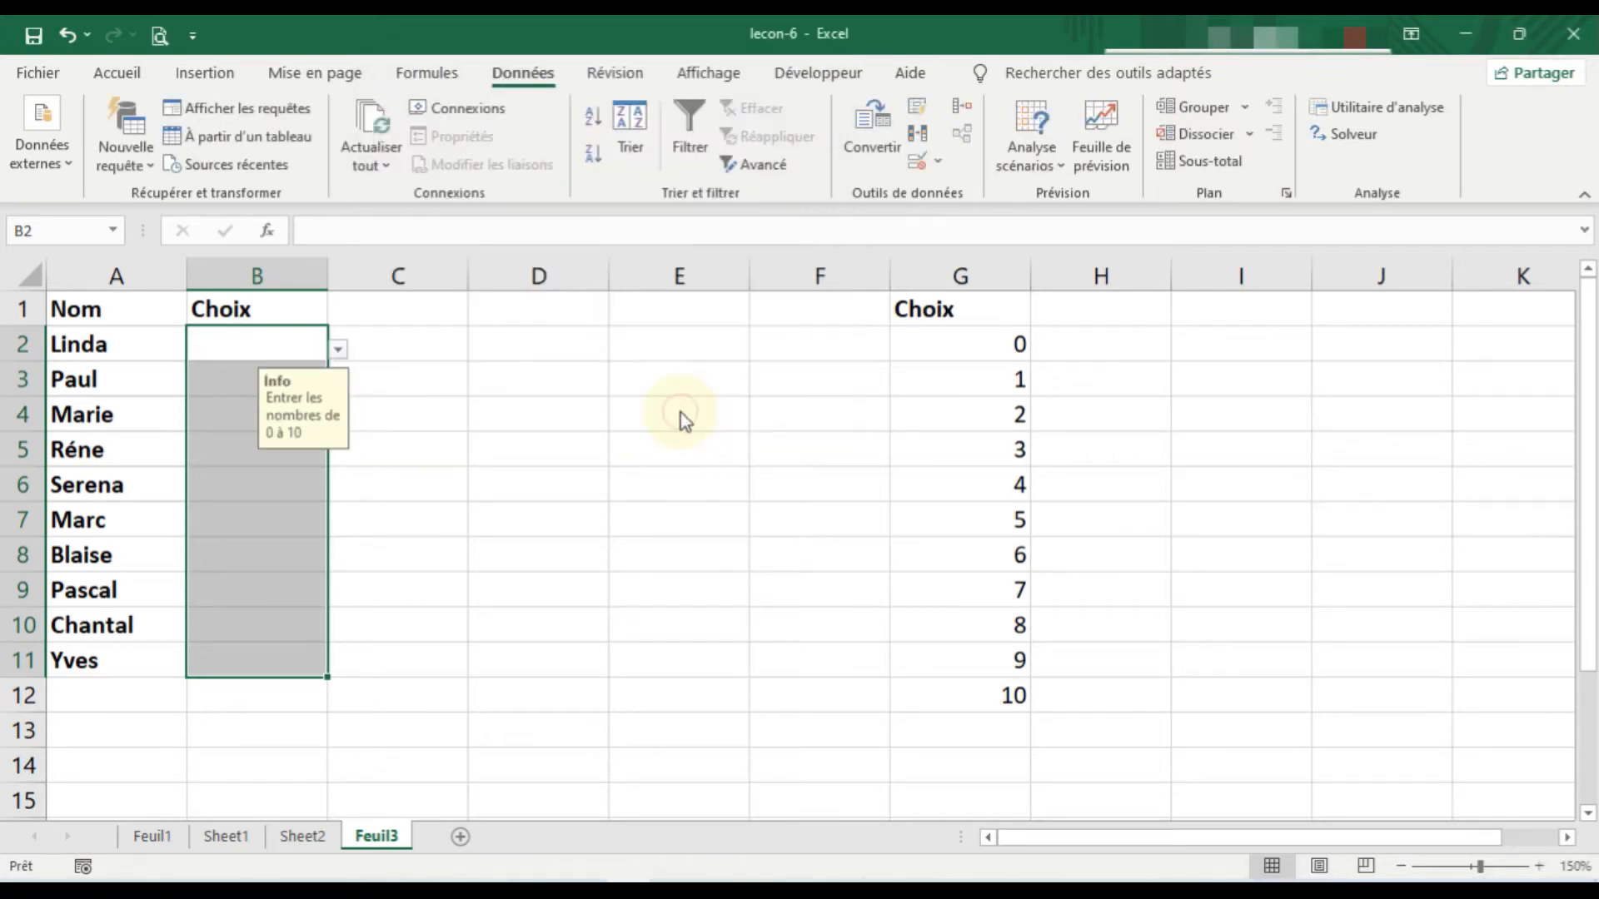
# Choose 7 for cell B2 from its validation drop-down list.
pyautogui.click(374, 460)
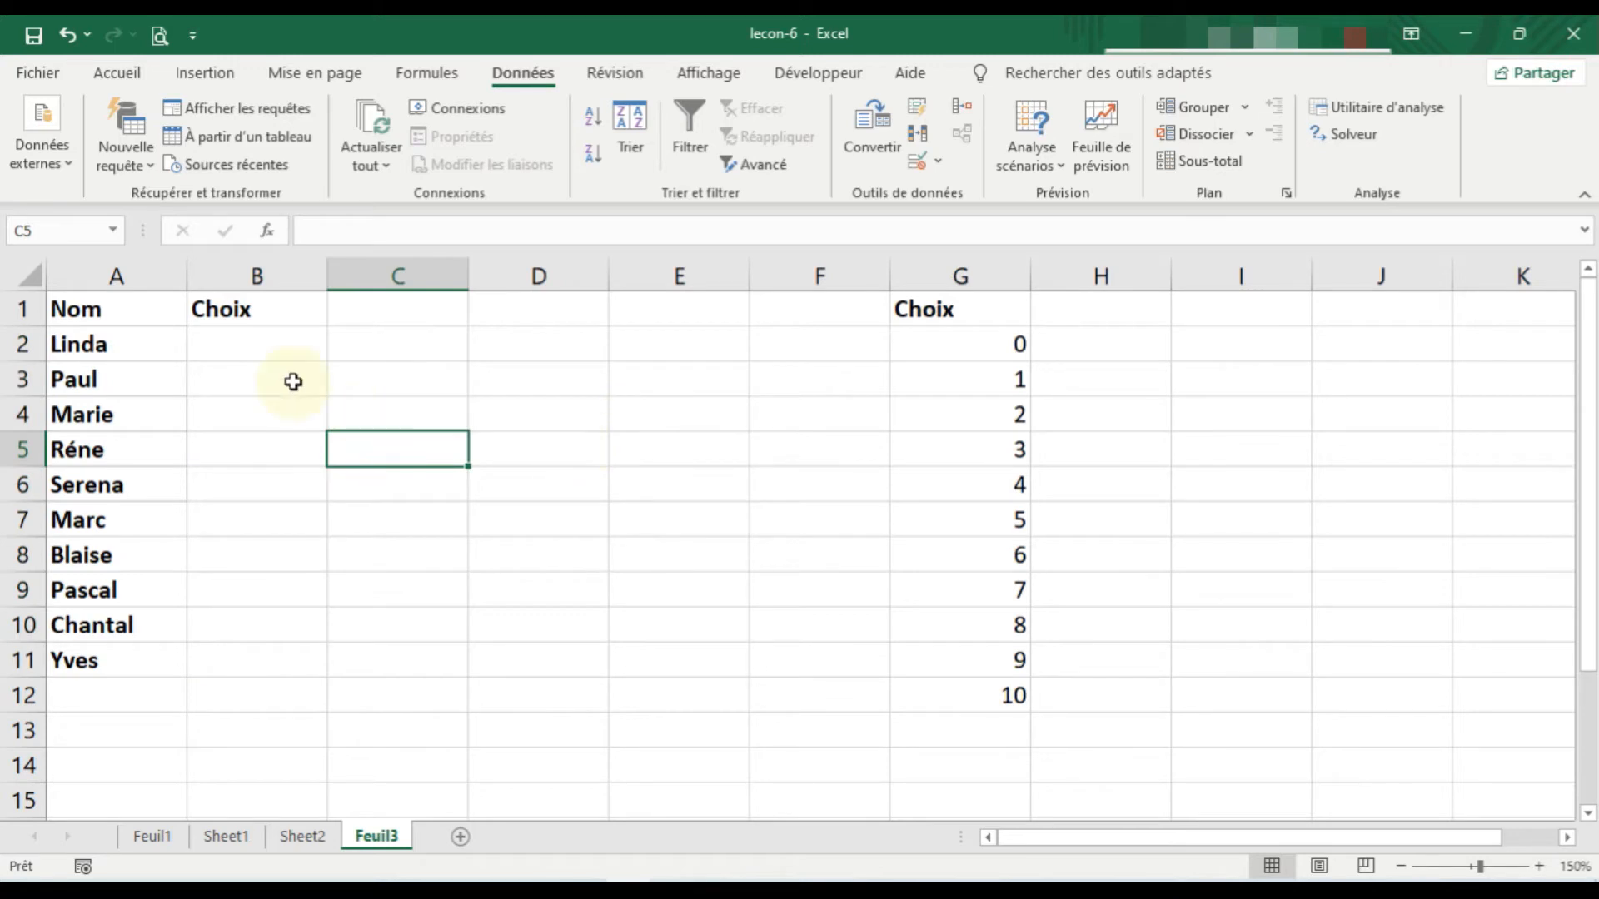
pyautogui.click(293, 346)
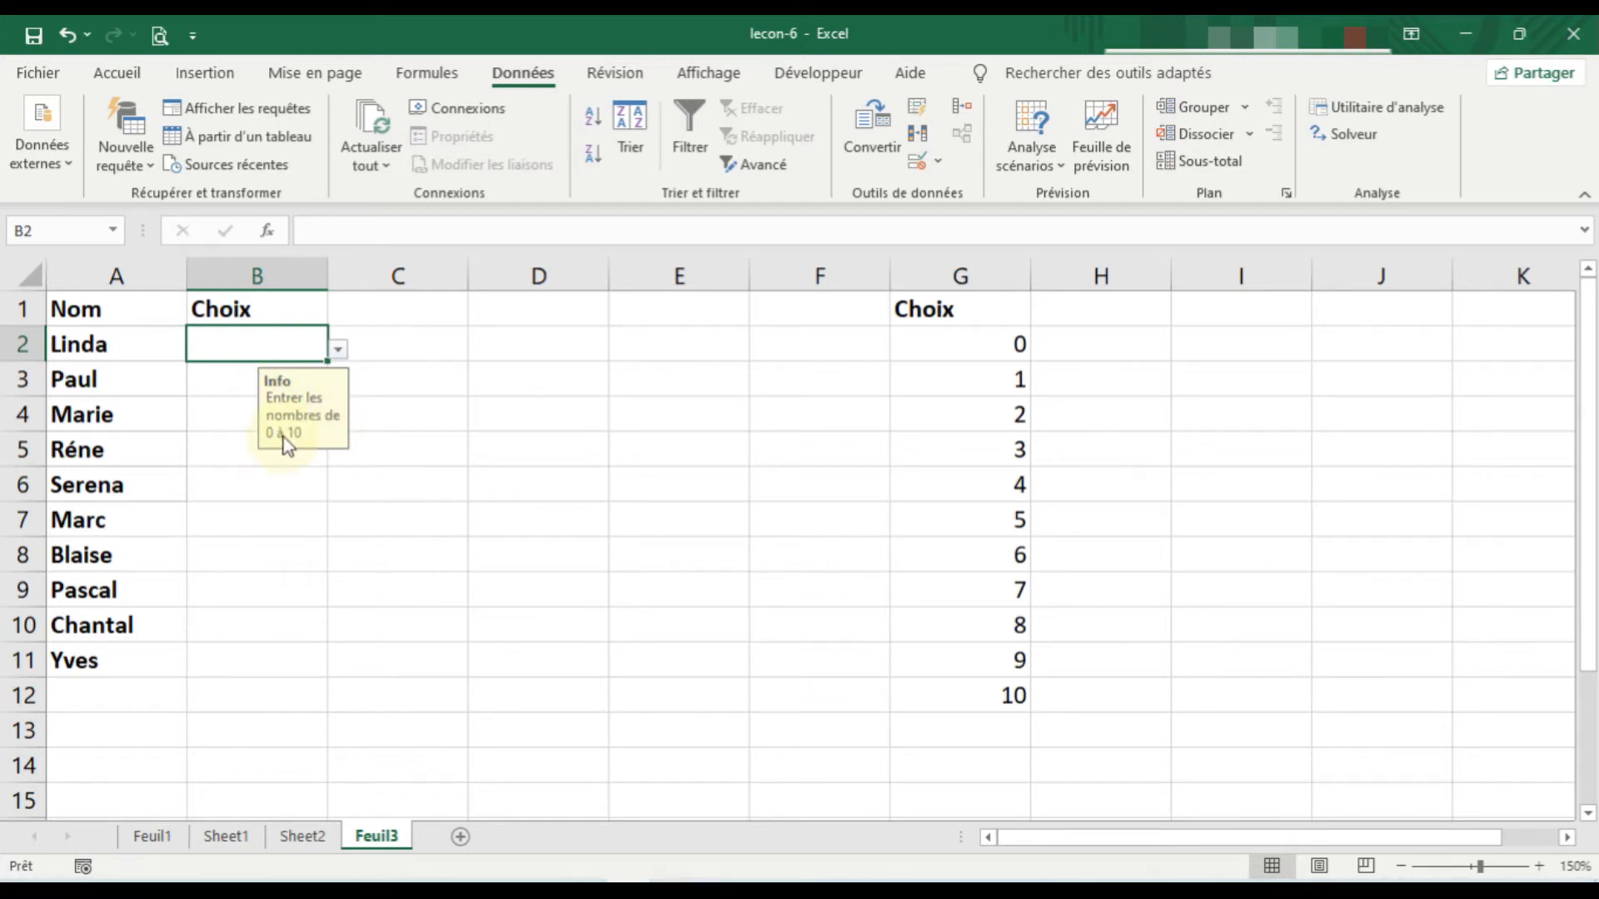
pyautogui.click(339, 351)
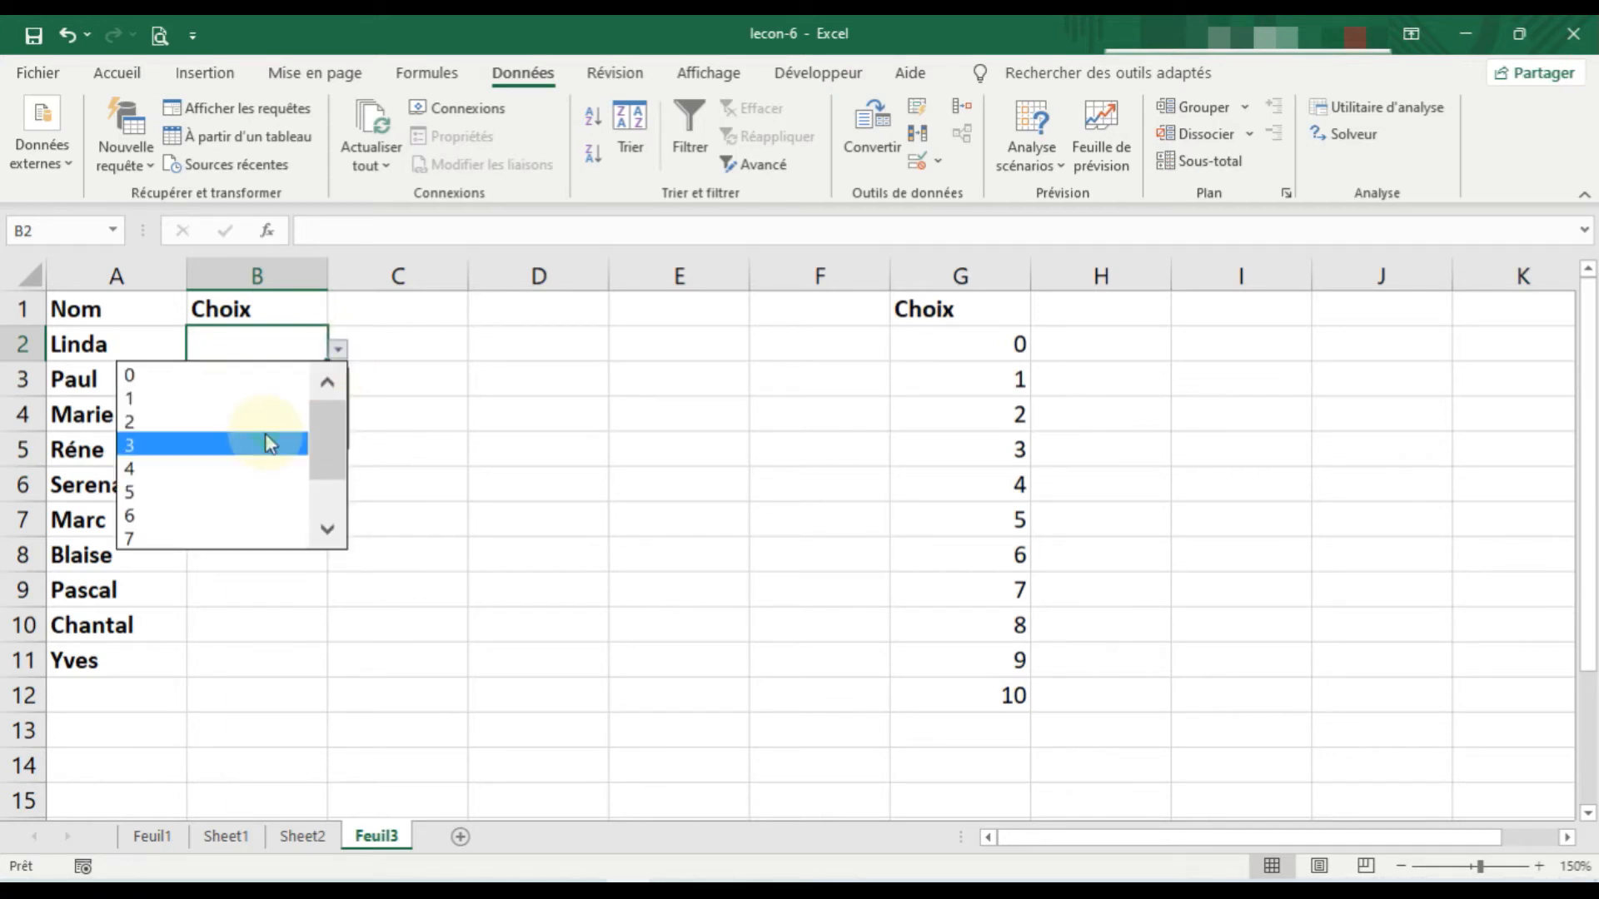
pyautogui.moveTo(332, 438); pyautogui.dragTo(324, 512)
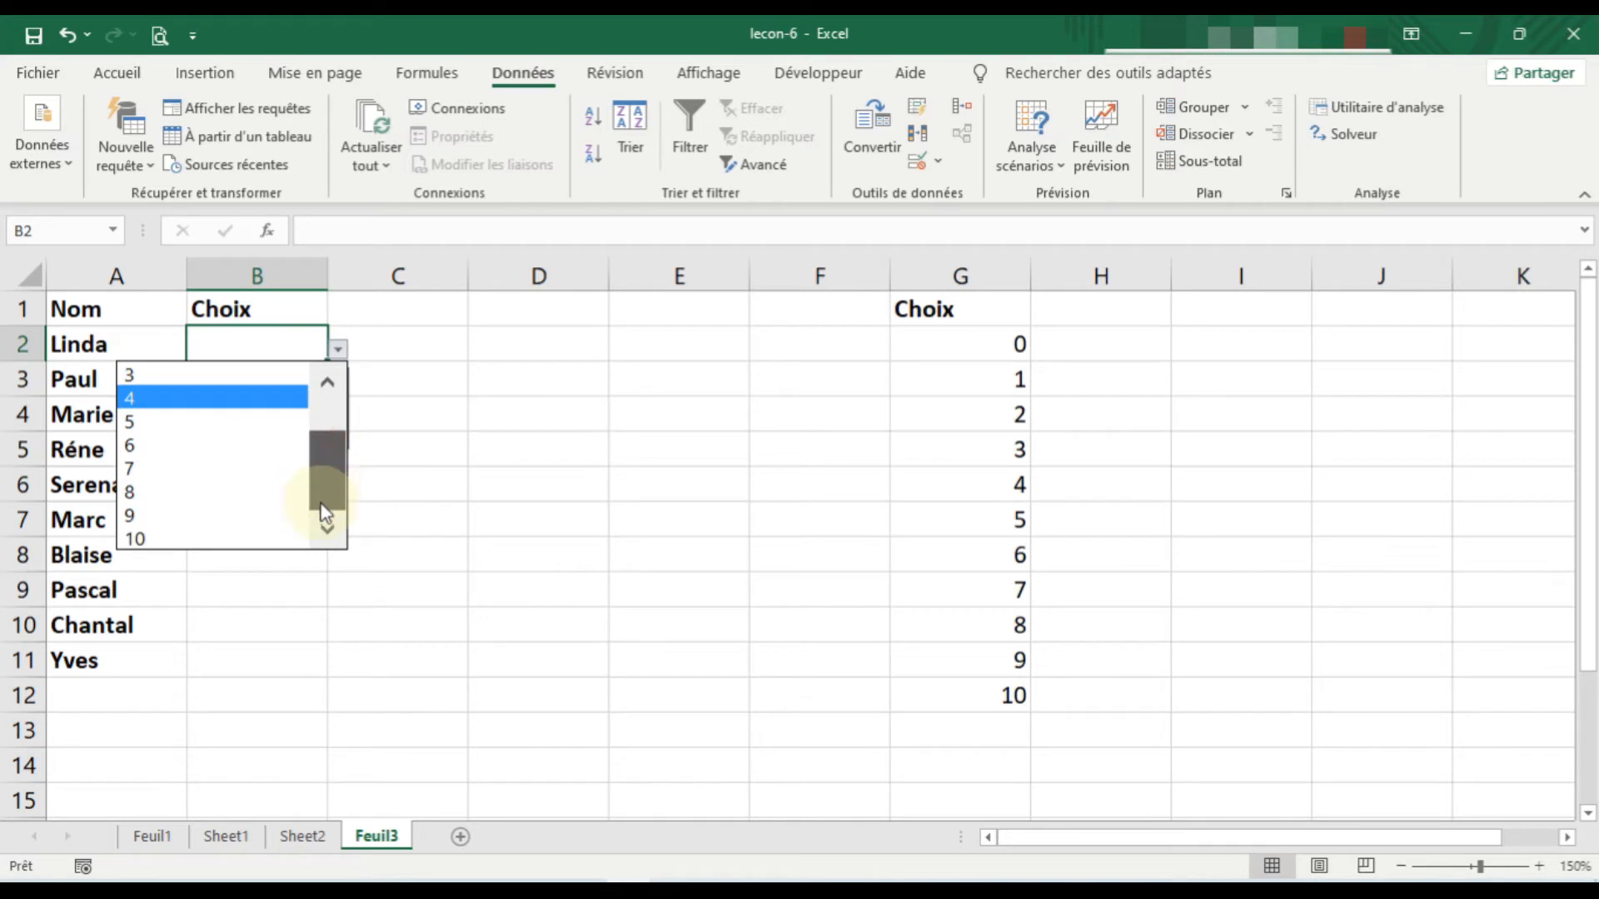
pyautogui.click(190, 468)
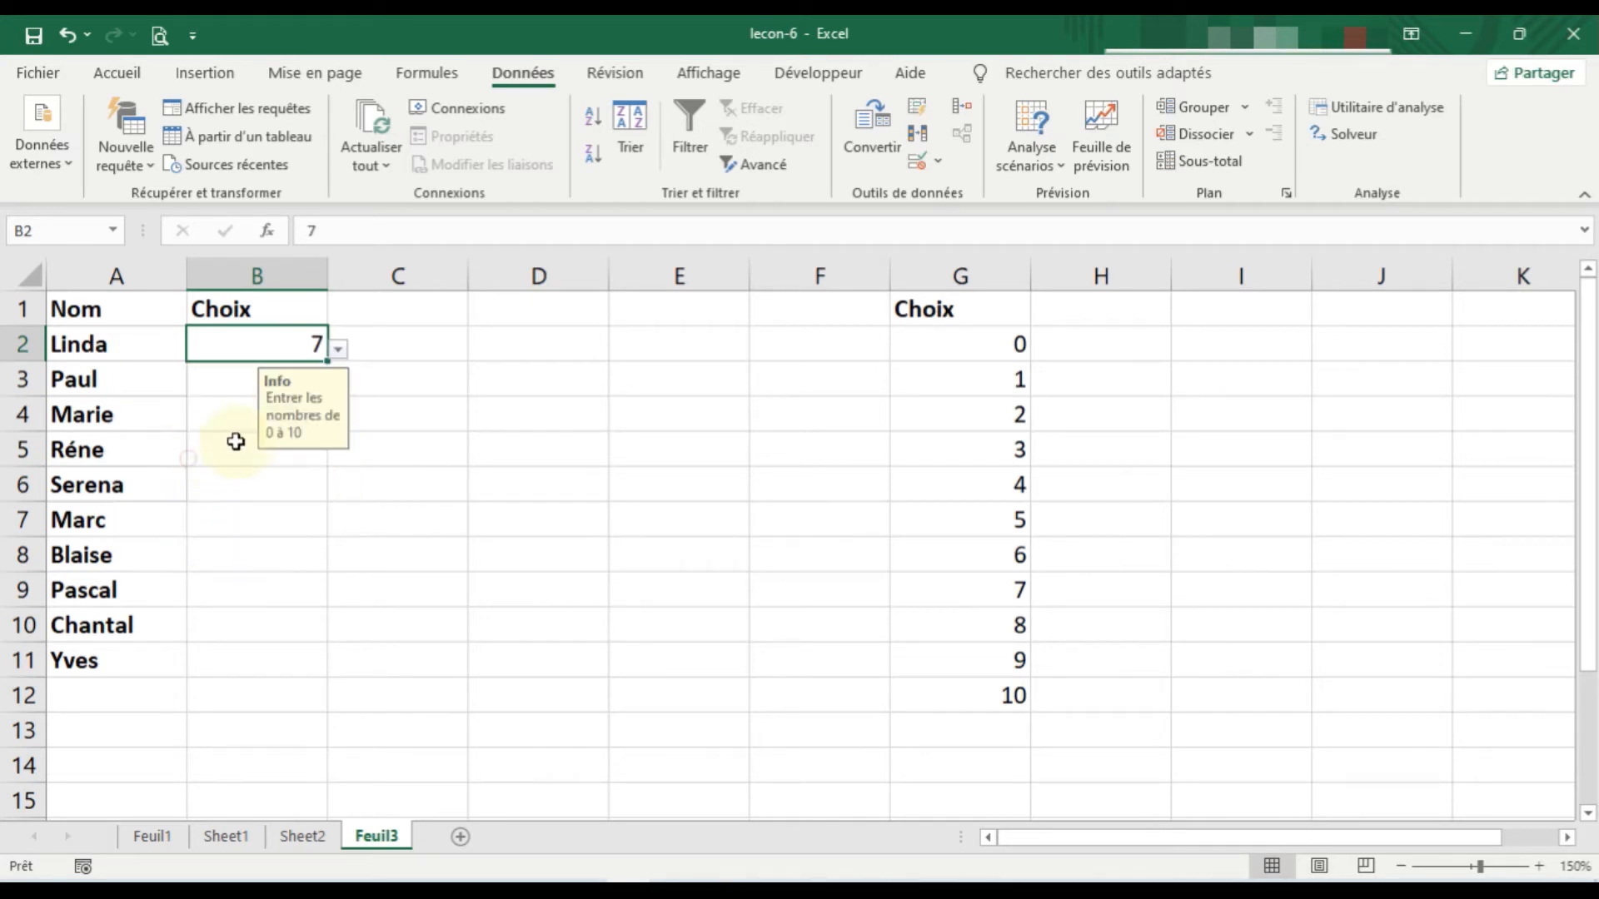
# Enter 3 directly in cell B3.
pyautogui.click(230, 384)
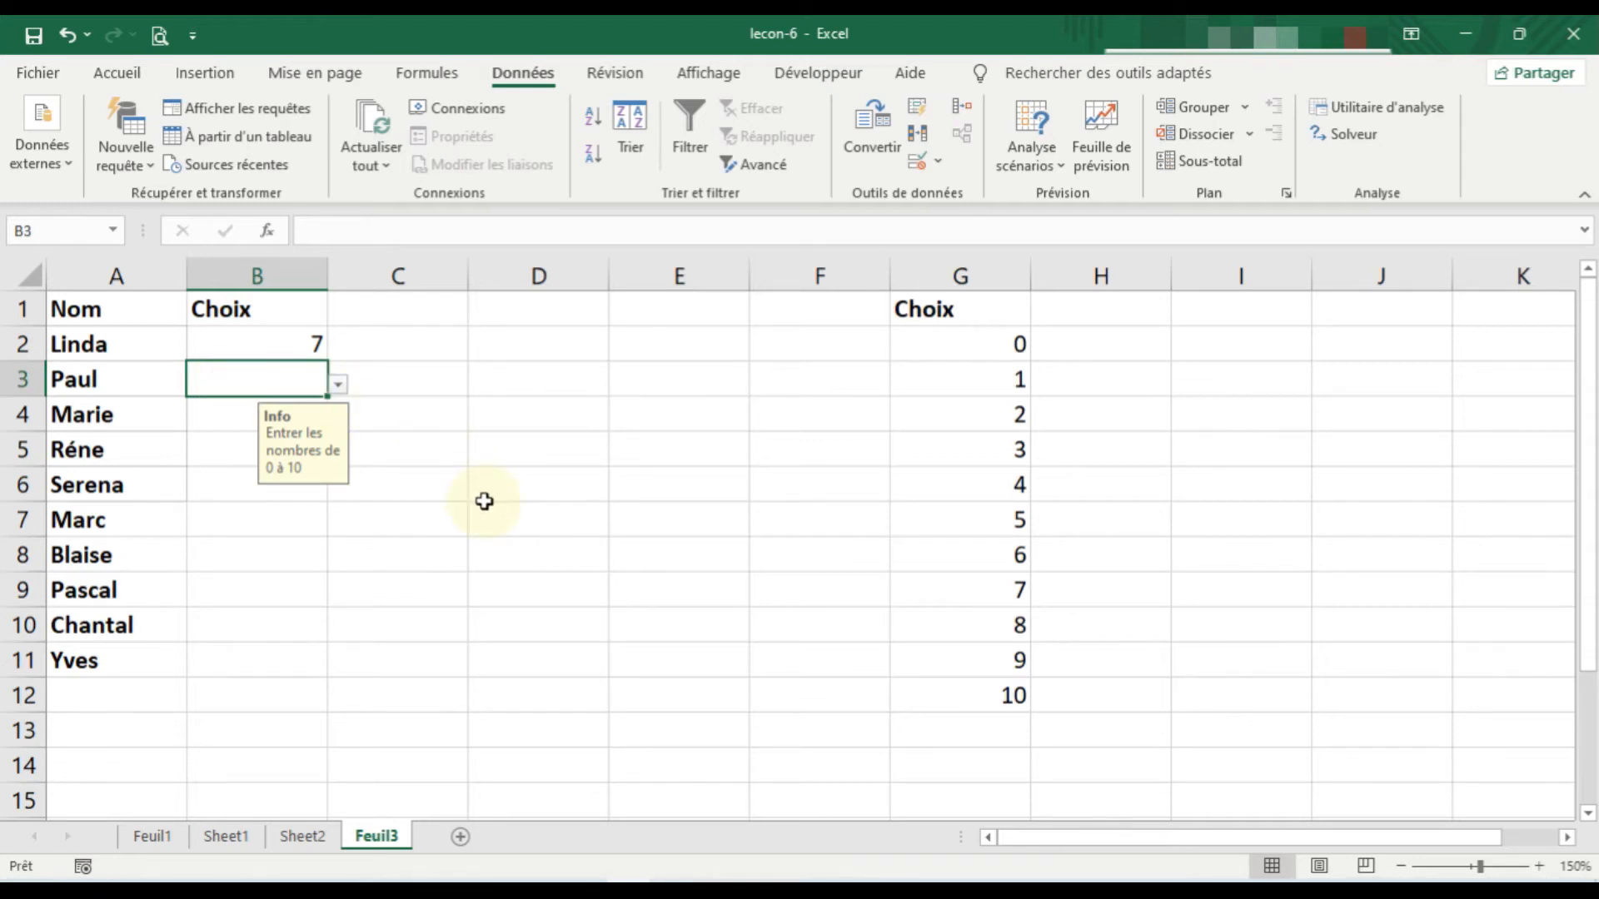
pyautogui.write('3')
pyautogui.press('Return')
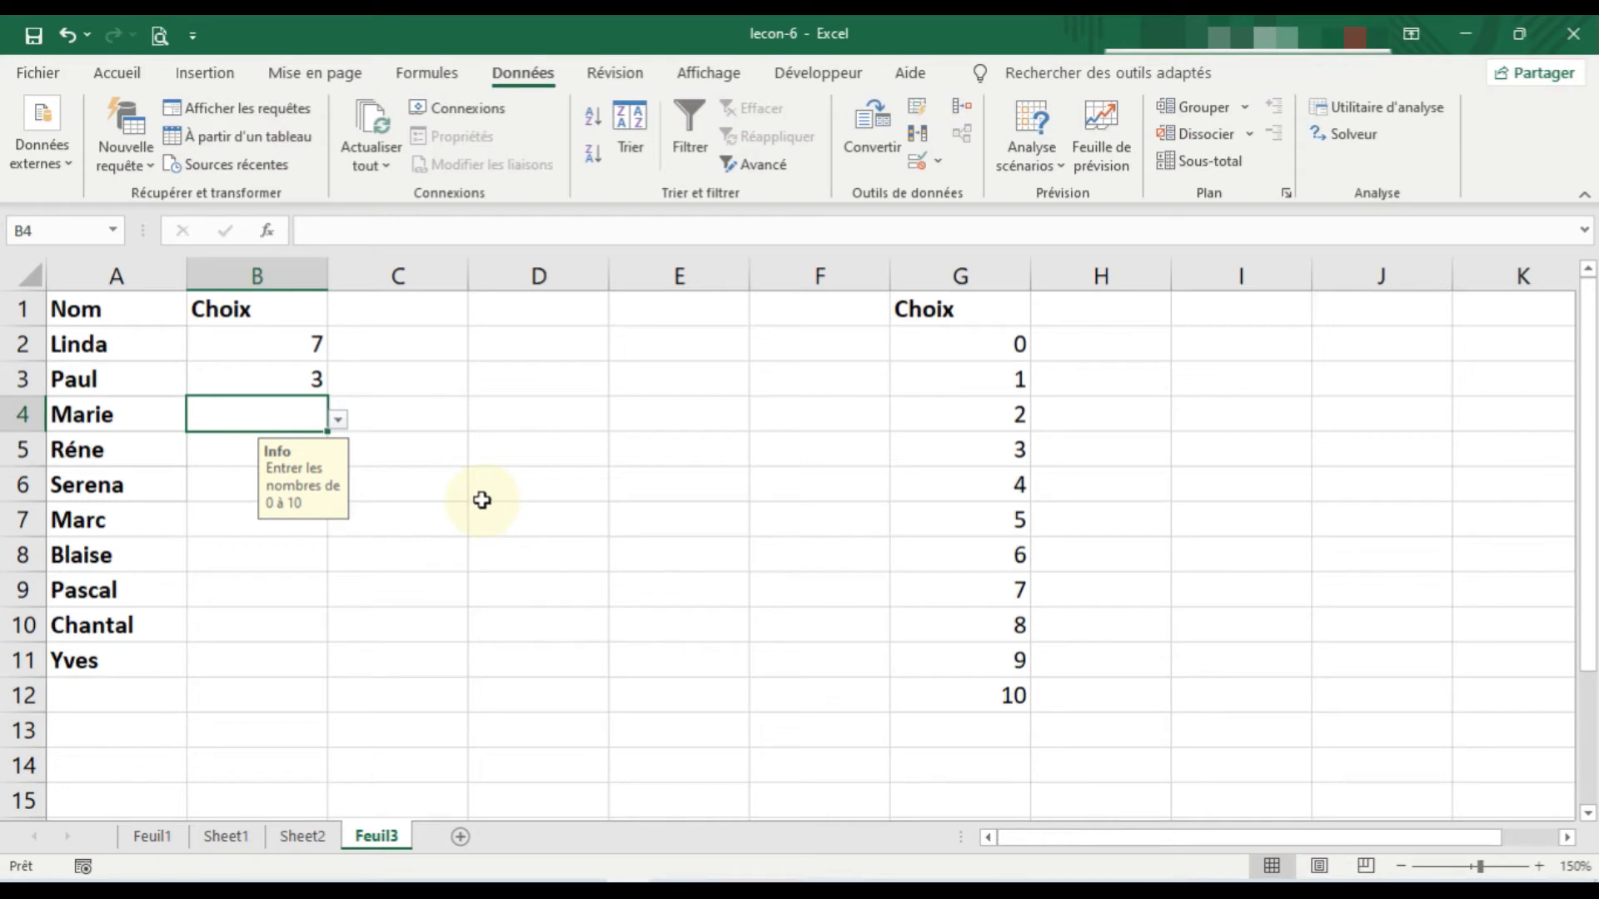
# Try to enter the out-of-list value 12 in cell B4, and cancel the entry.
pyautogui.write('12')
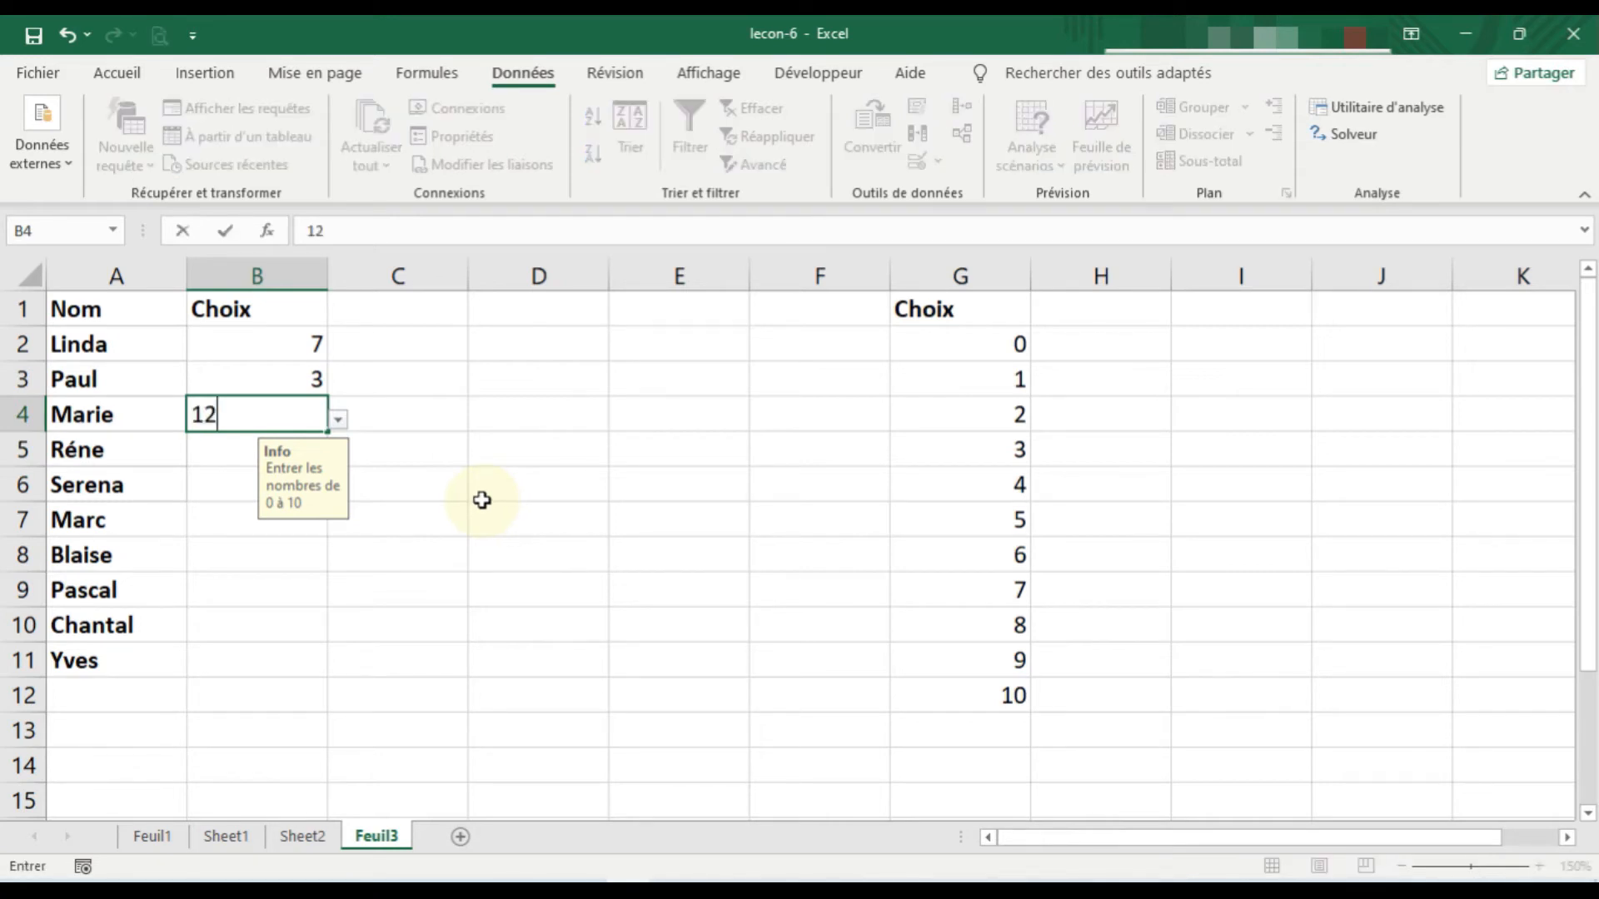
pyautogui.press('Return')
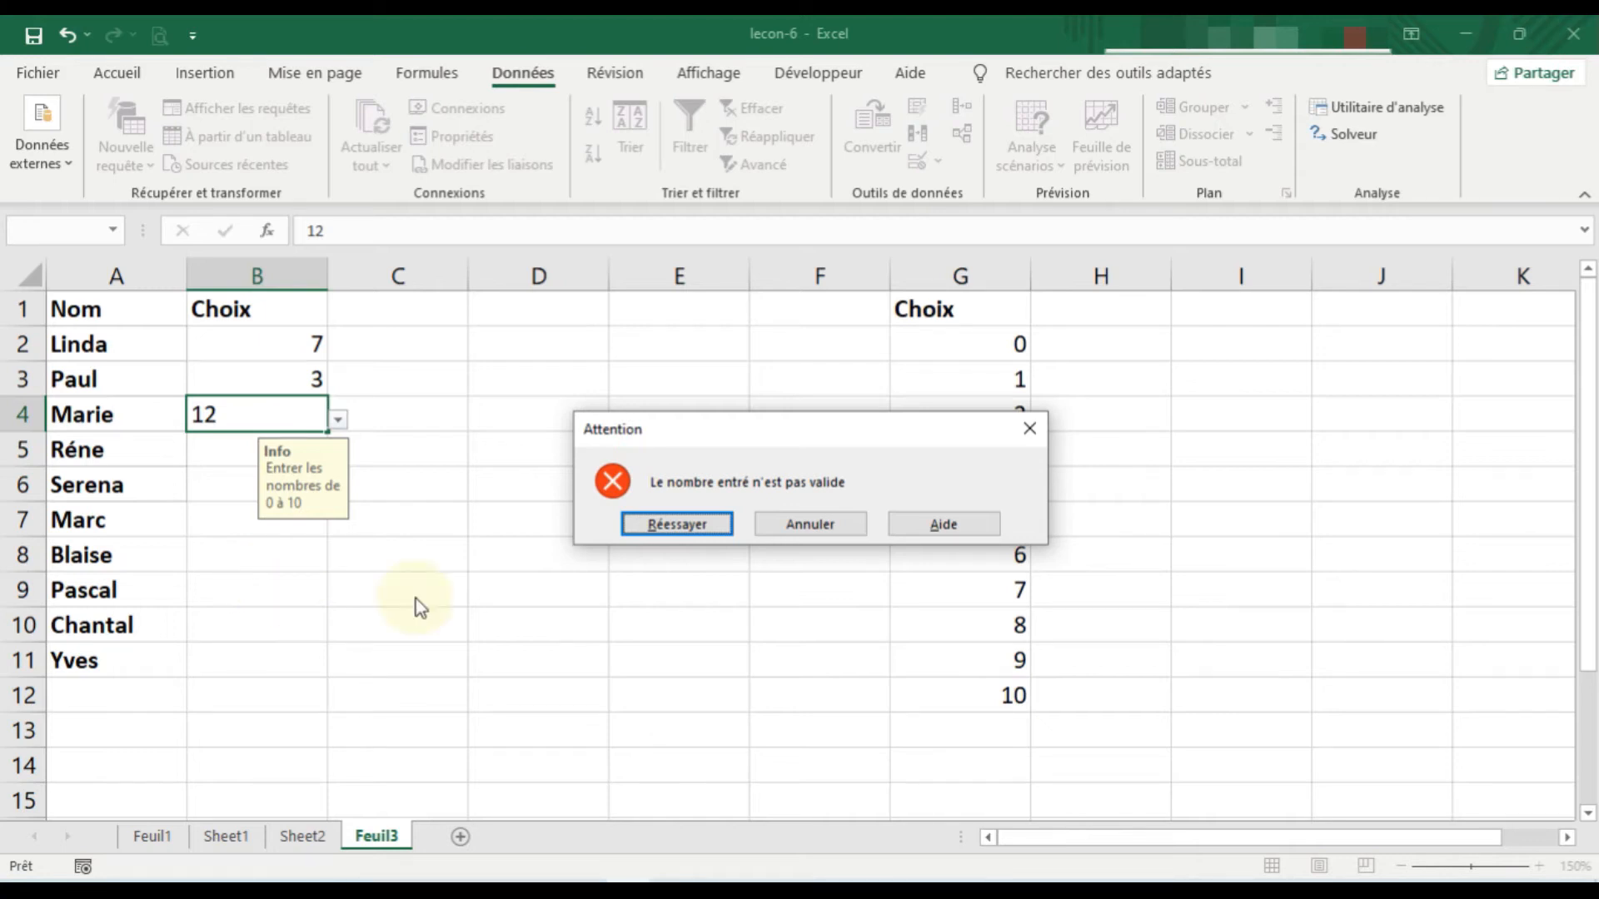
pyautogui.click(833, 532)
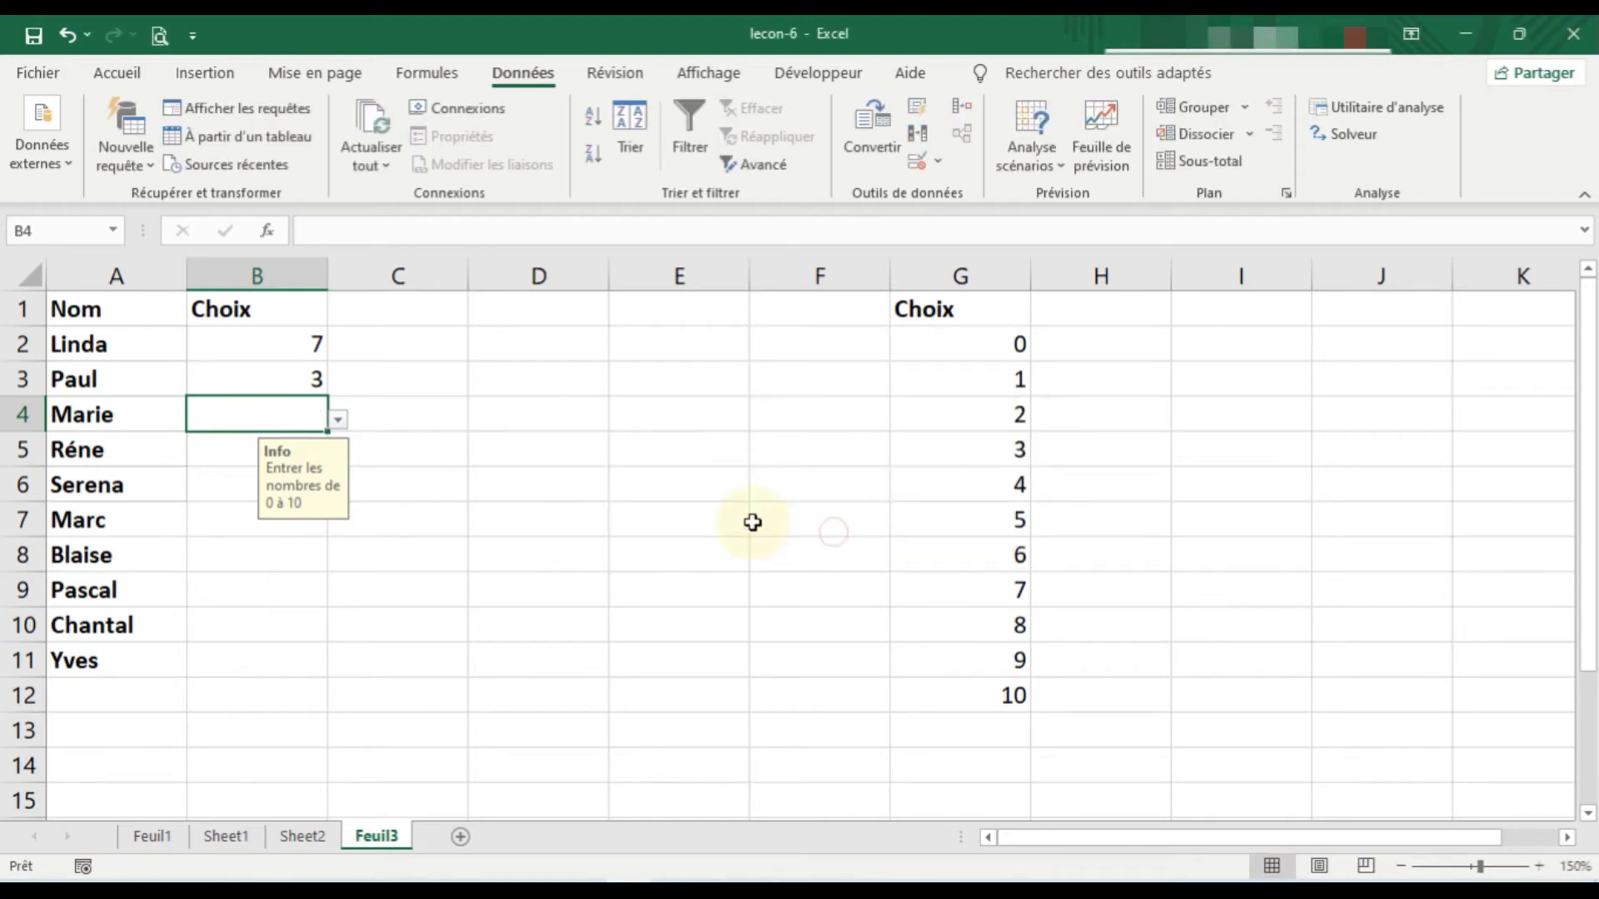
# Undo the entries in B3 and B2 and the list validation on B2:B11, and check cell B2.
pyautogui.hotkey('ctrl', 'z')
pyautogui.hotkey('ctrl', 'z')
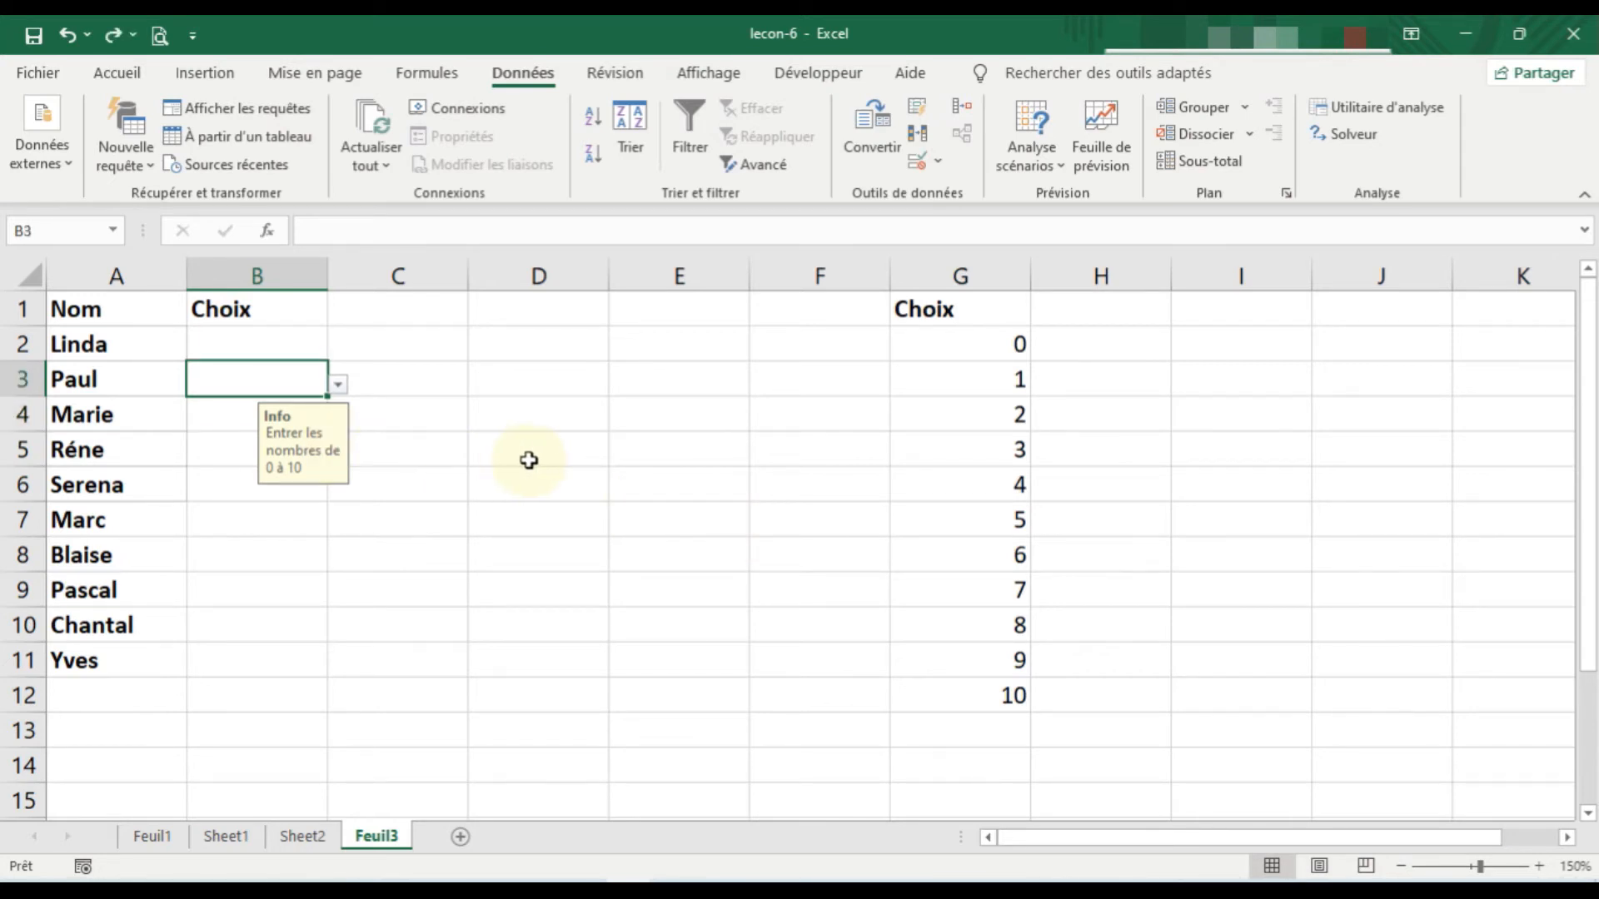
pyautogui.hotkey('ctrl', 'z')
pyautogui.click(300, 343)
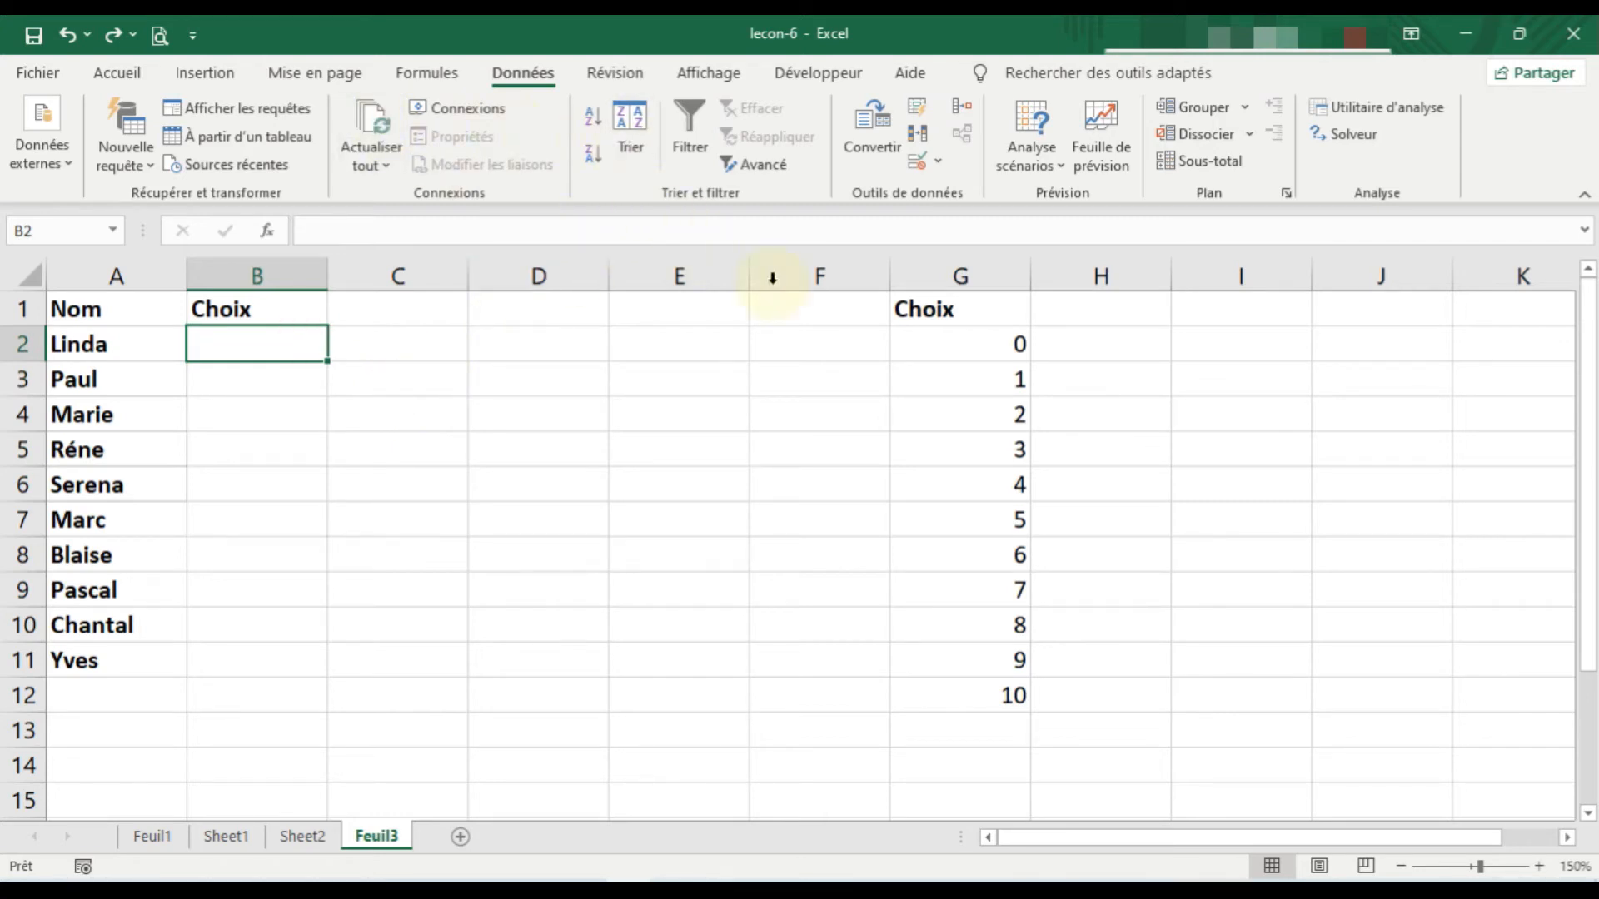
# Set up data validation on cells B2:B11 allowing whole numbers (Nombre entier) between a minimum of 1 and a maximum of 10.
pyautogui.click(367, 421)
pyautogui.moveTo(282, 346); pyautogui.dragTo(278, 678)
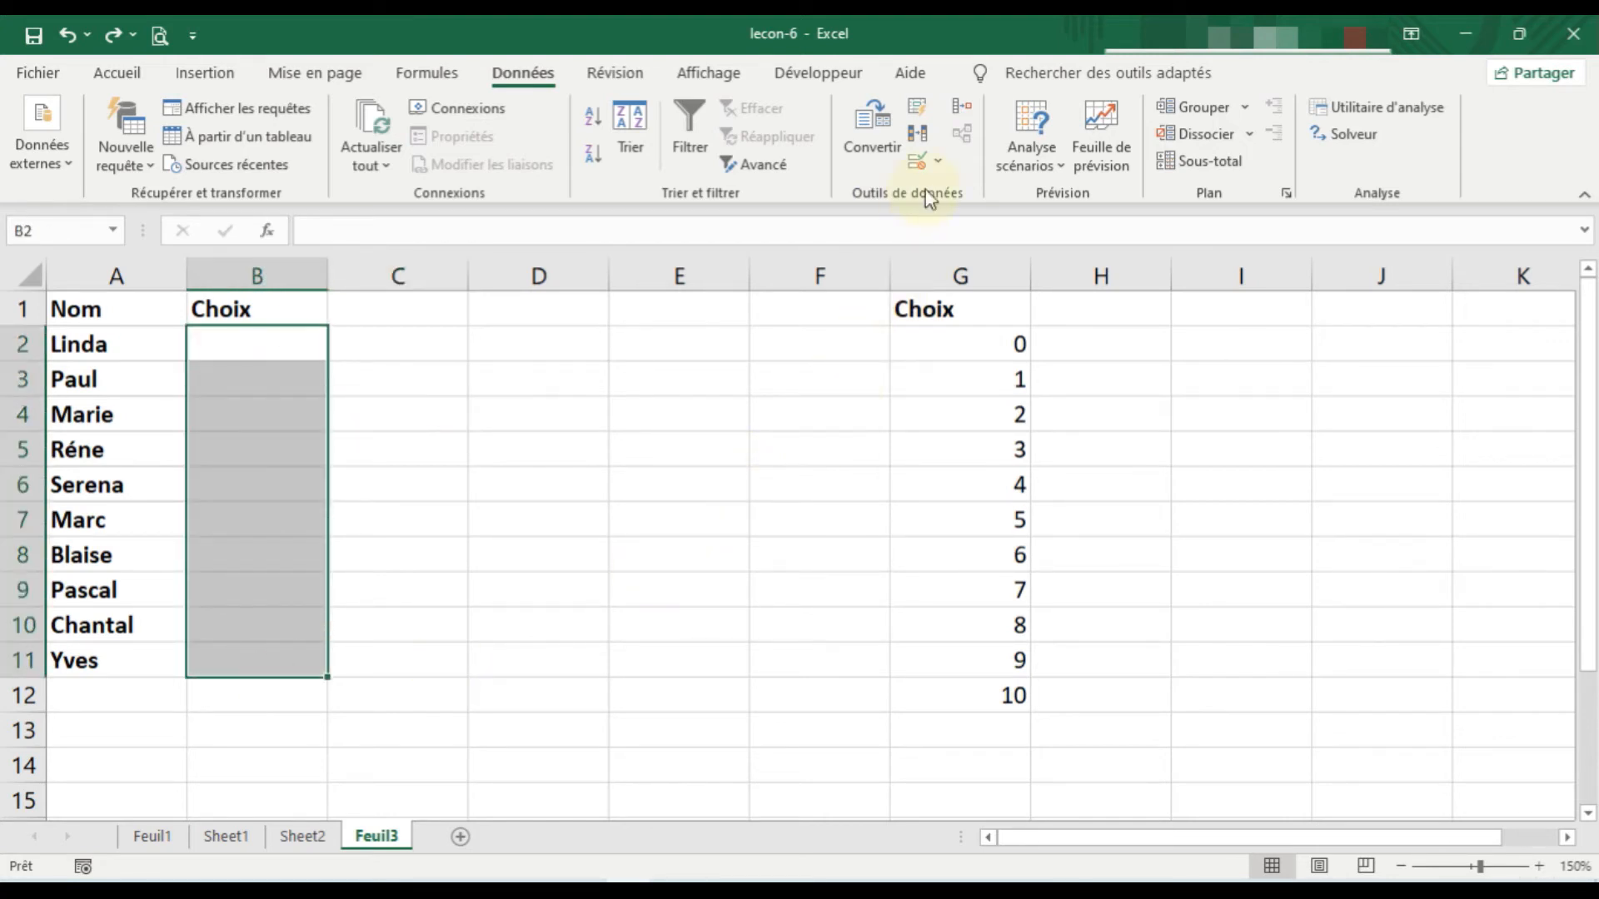
pyautogui.click(940, 169)
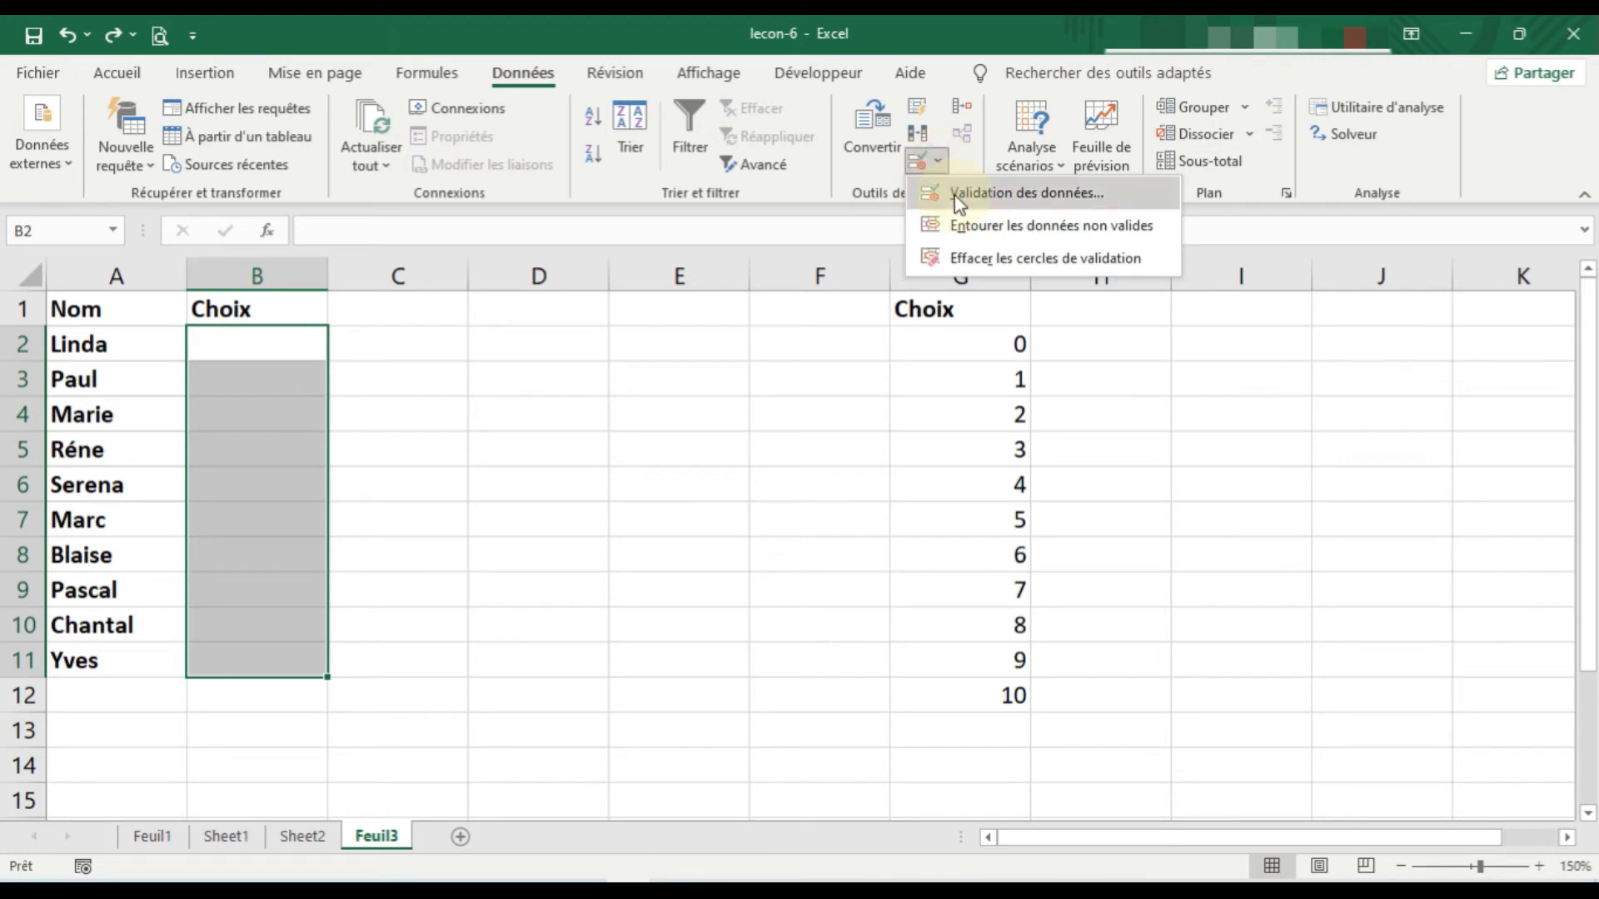
pyautogui.click(959, 197)
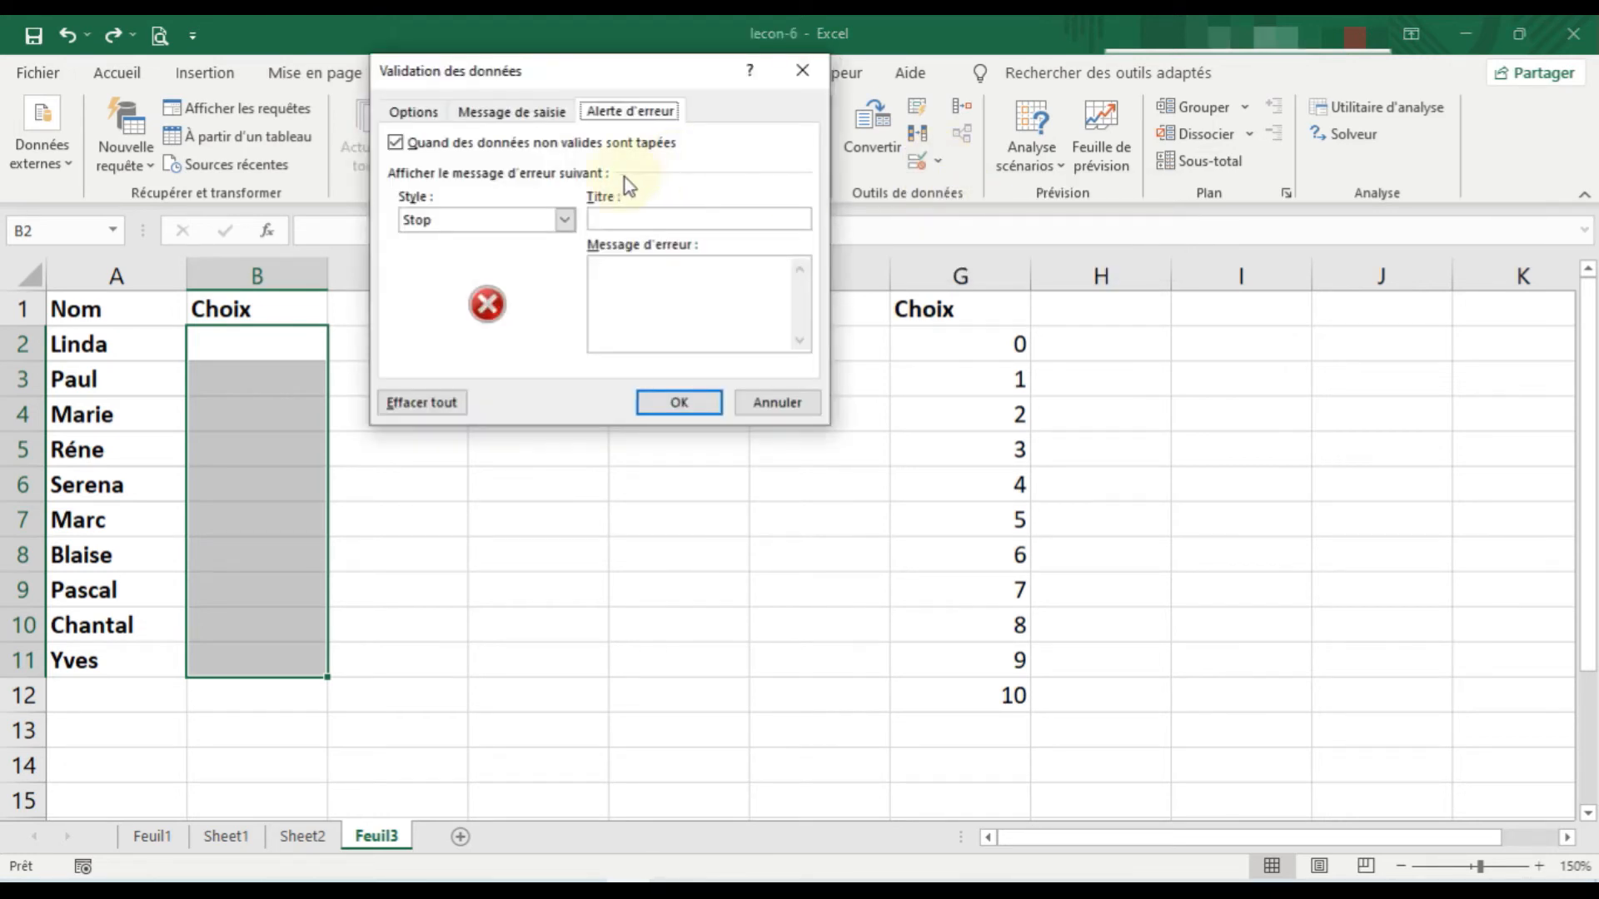
pyautogui.click(412, 113)
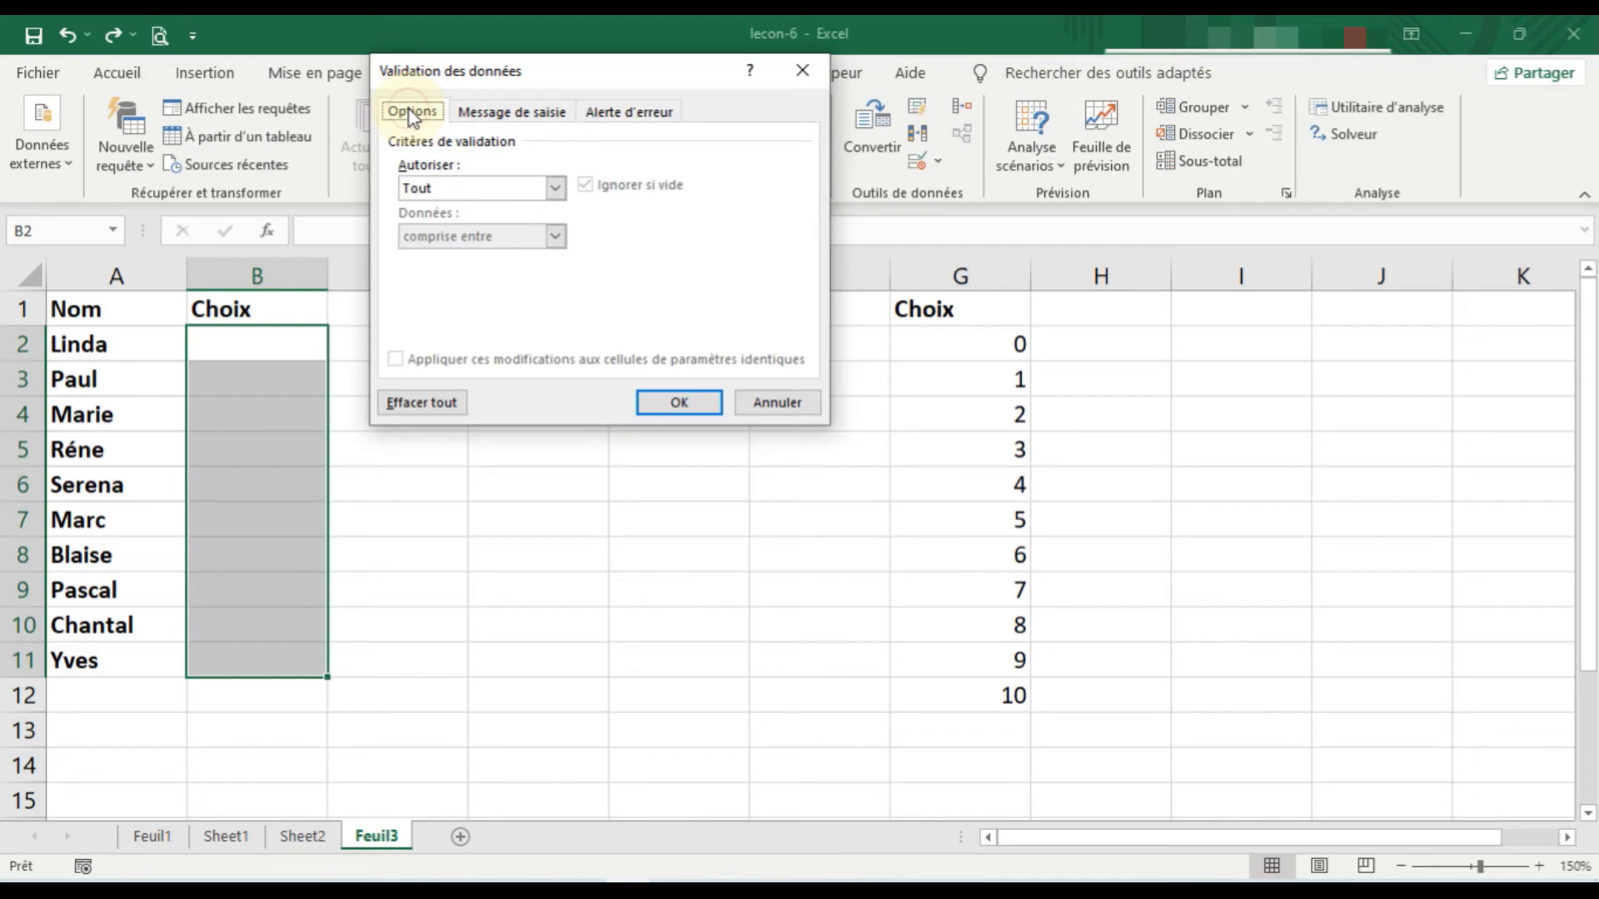
pyautogui.click(555, 189)
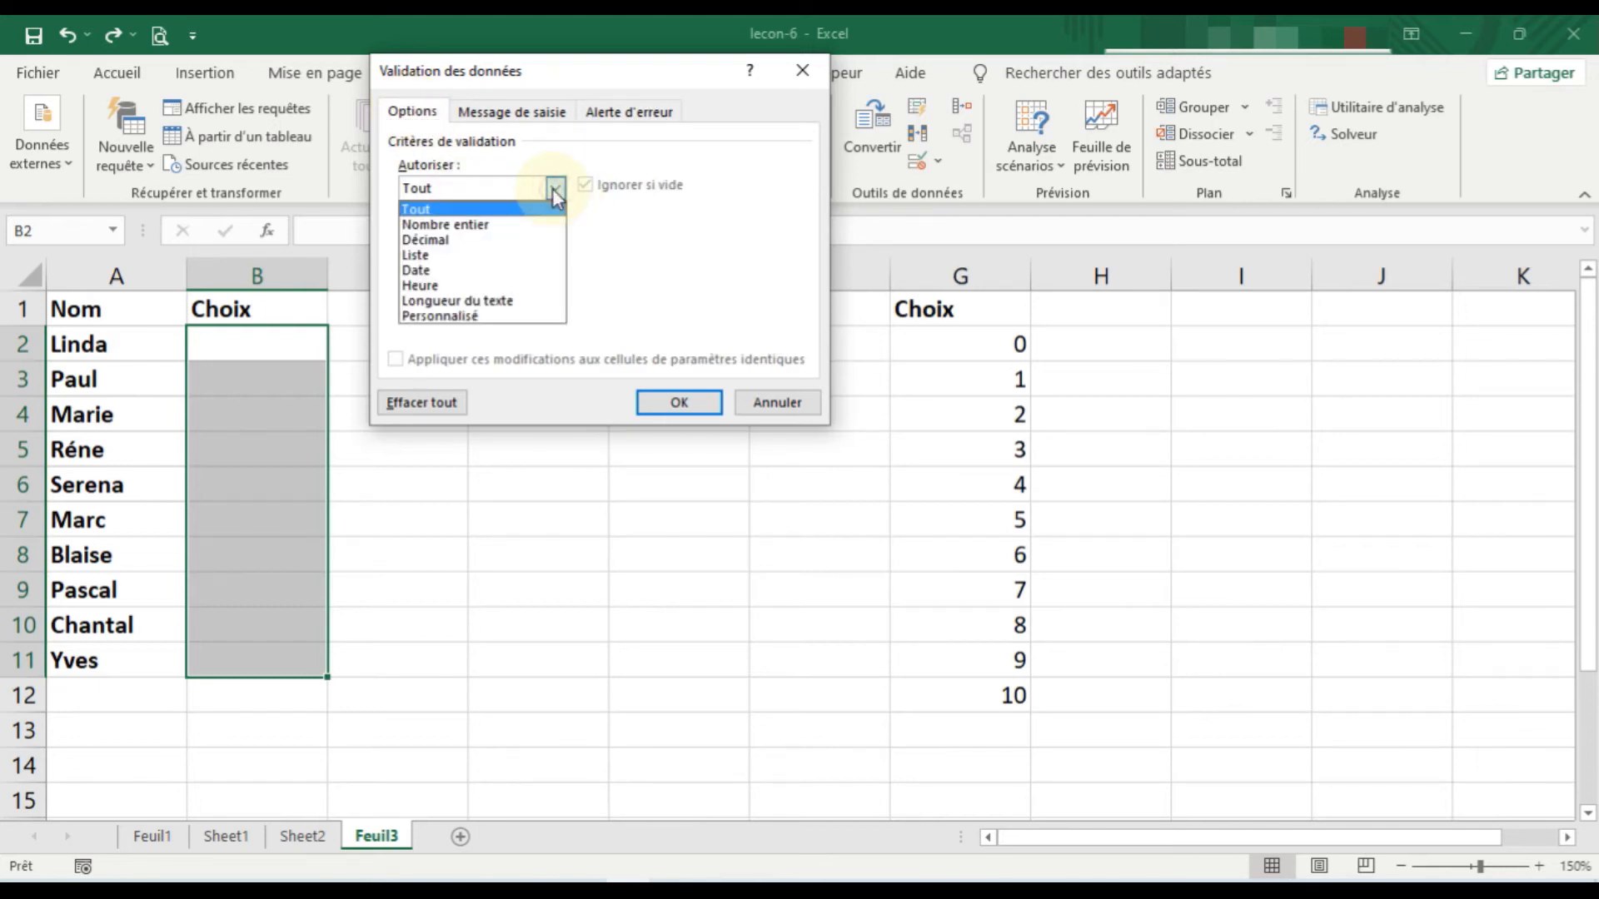
pyautogui.click(543, 226)
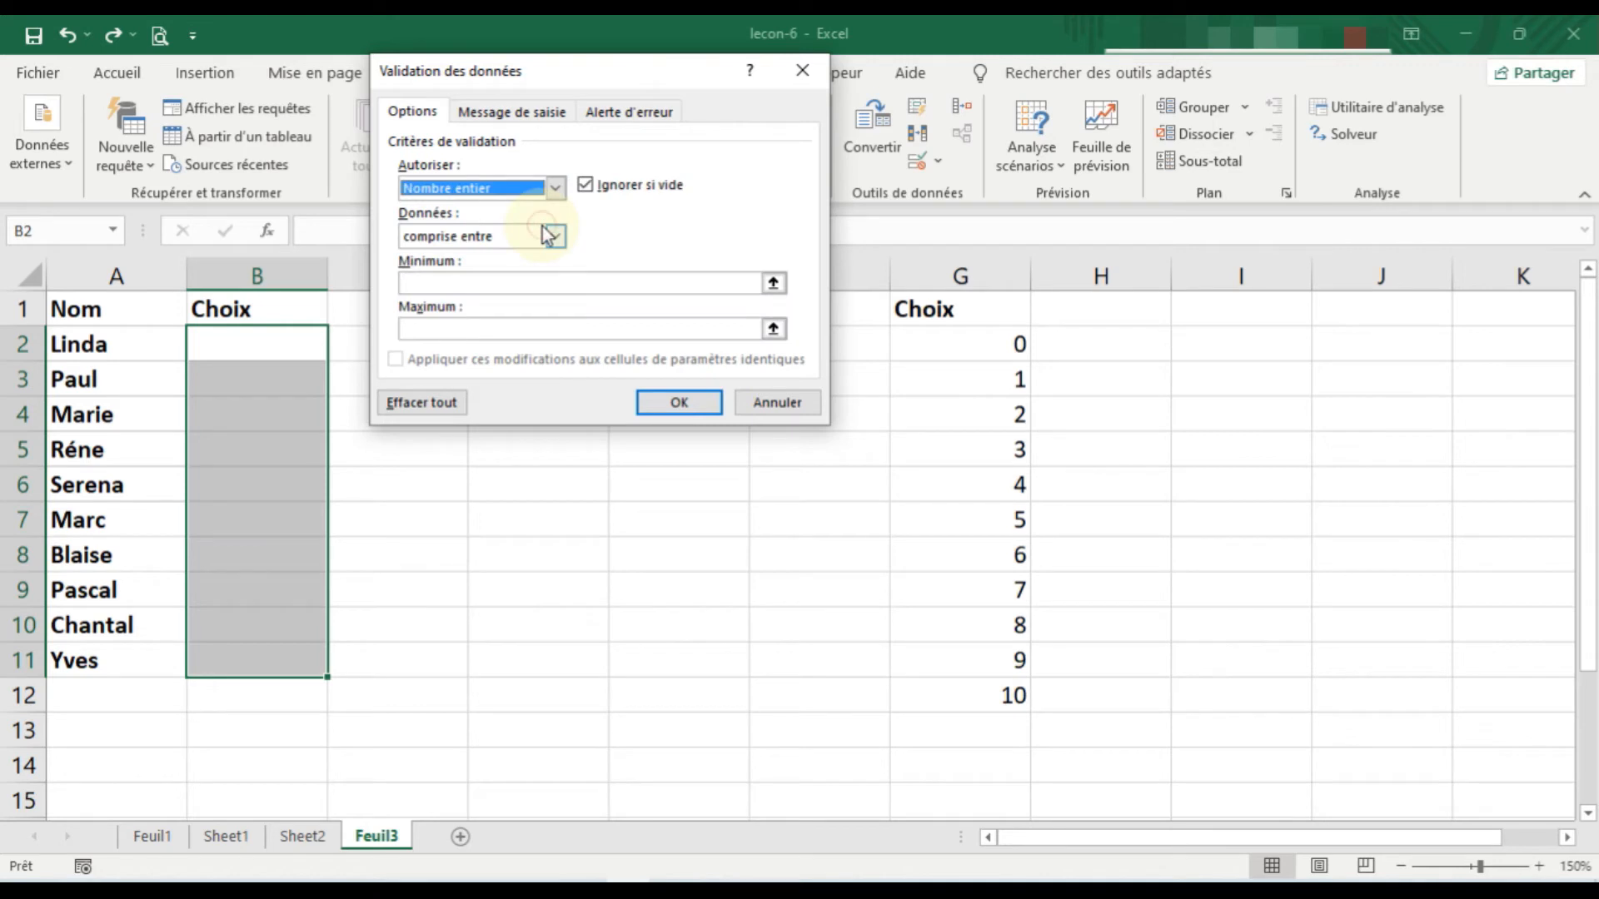
pyautogui.click(469, 284)
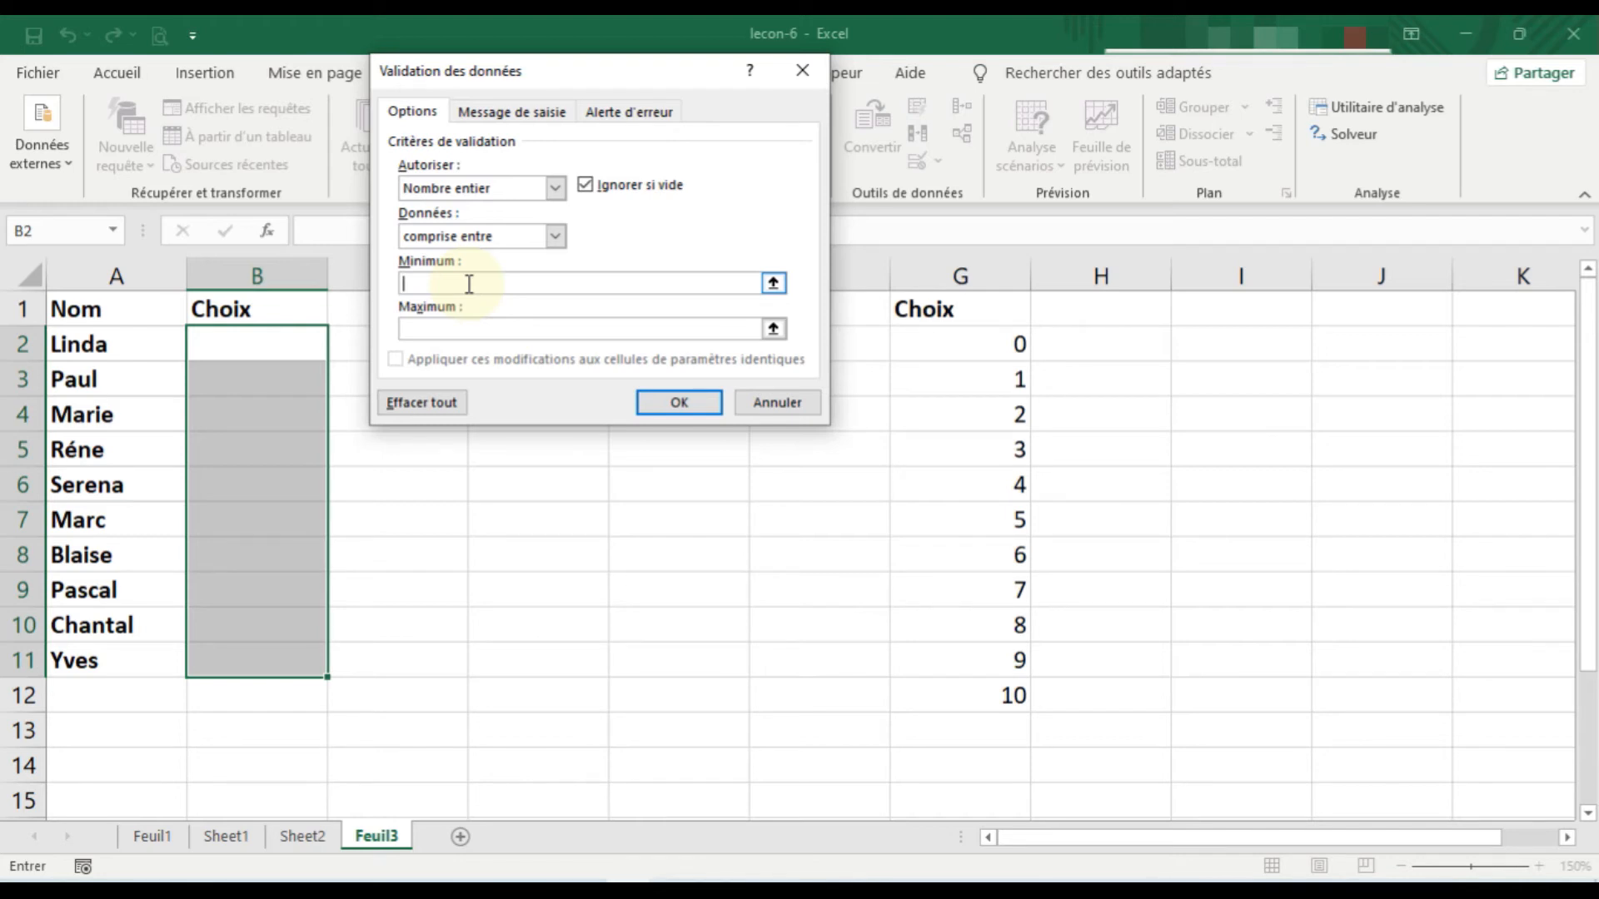
pyautogui.write('1')
pyautogui.click(487, 329)
pyautogui.write('10')
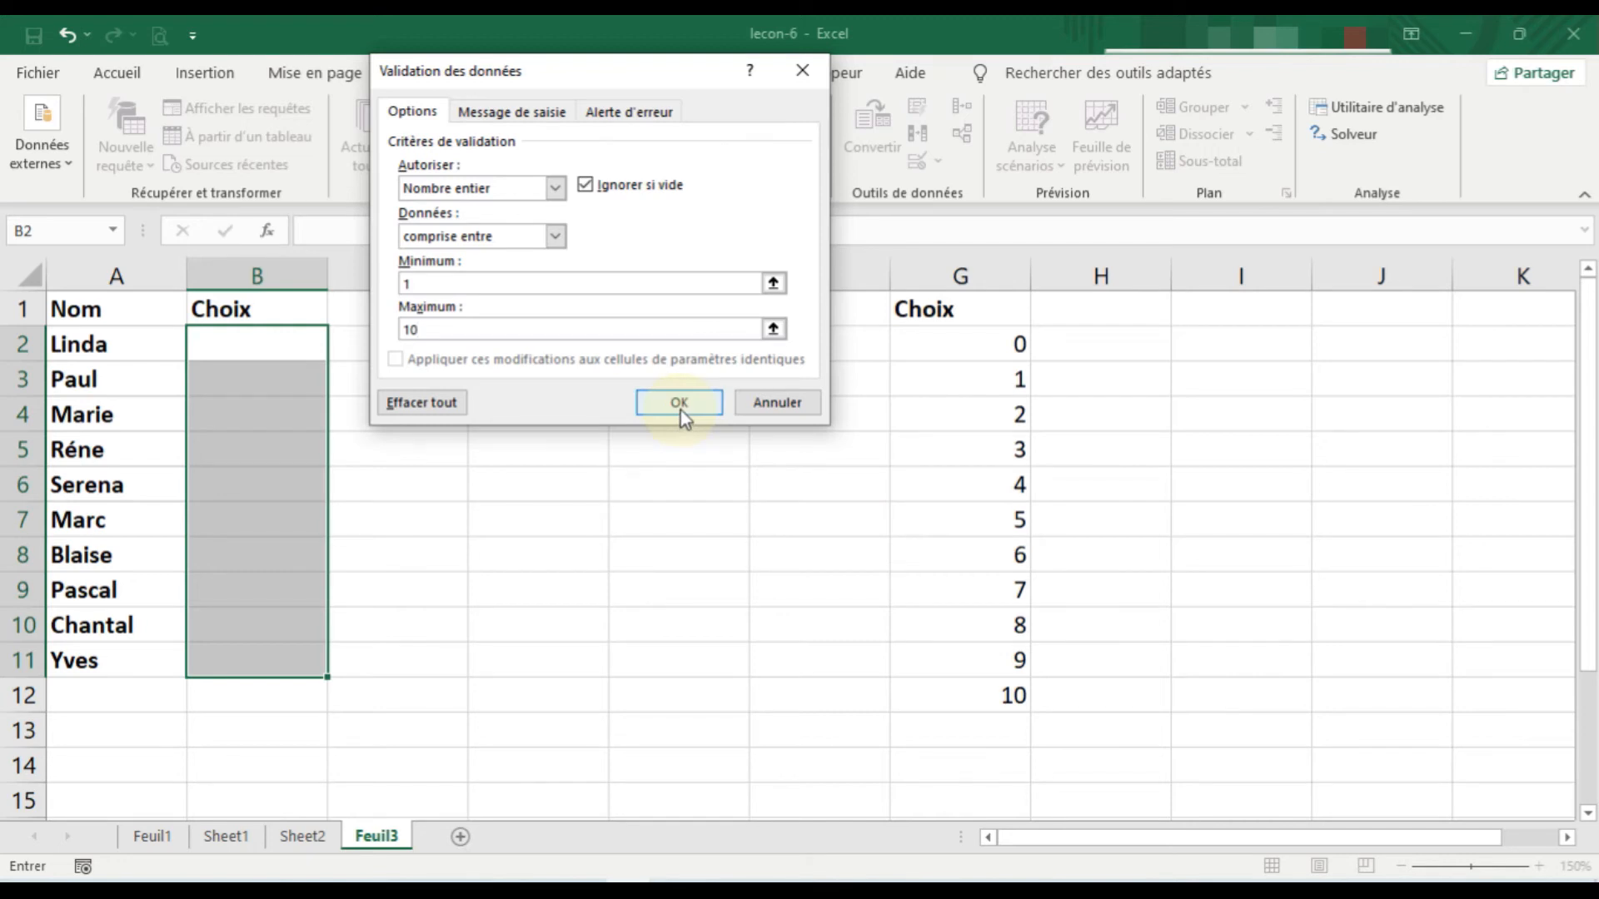
# Review the input-message and error-alert settings without filling them in, and apply the whole-number rule to B2:B11.
pyautogui.click(525, 112)
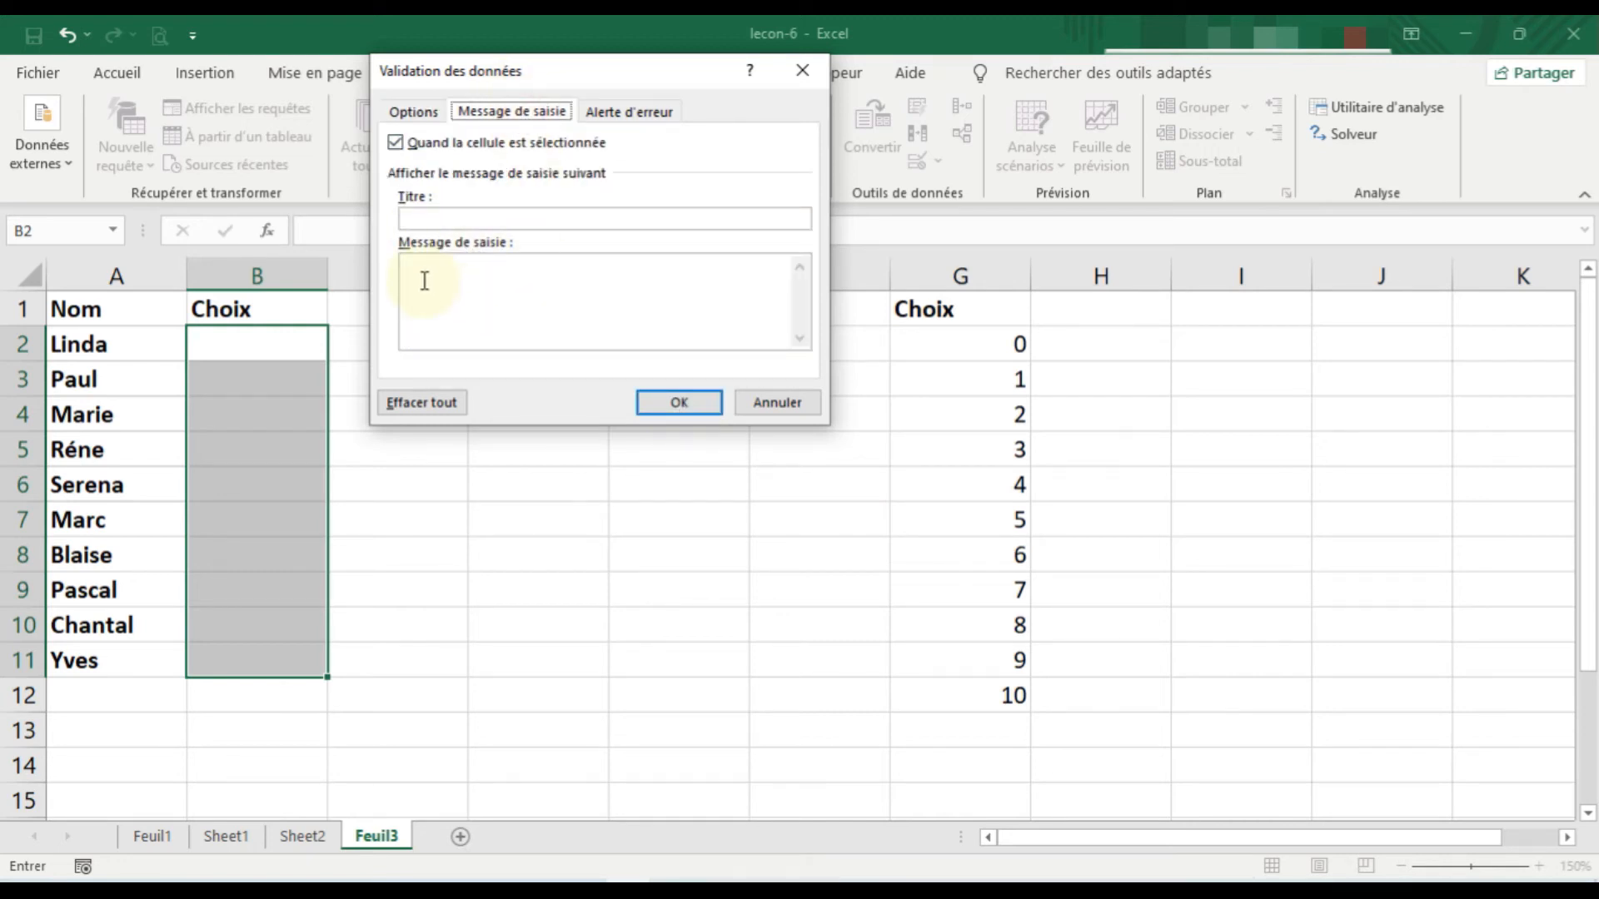
pyautogui.click(608, 106)
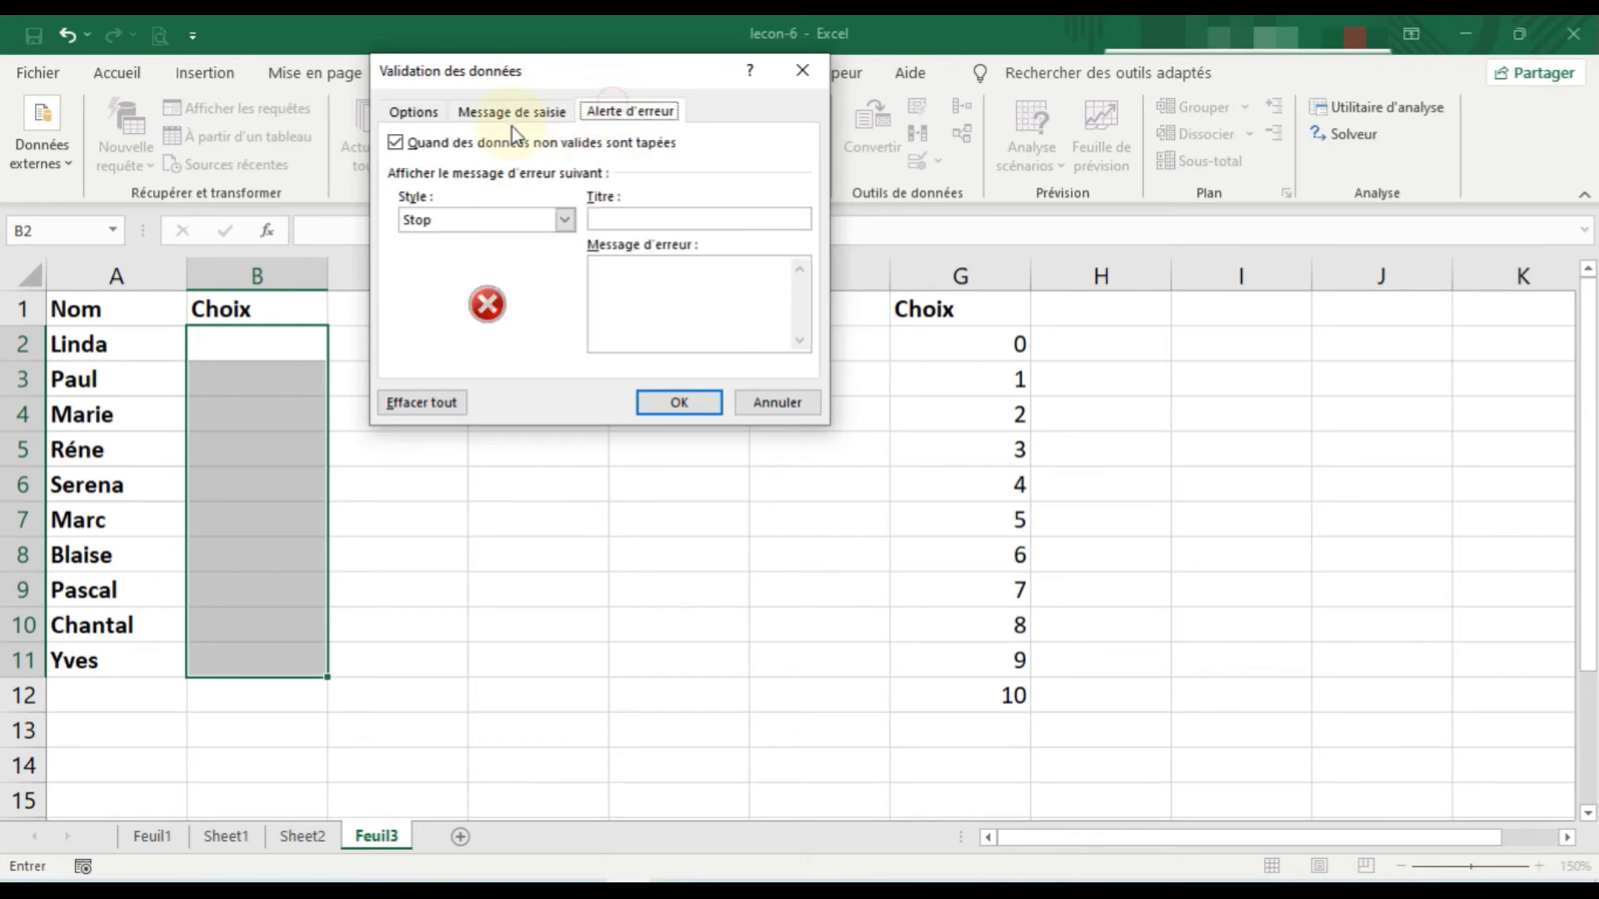
pyautogui.click(426, 118)
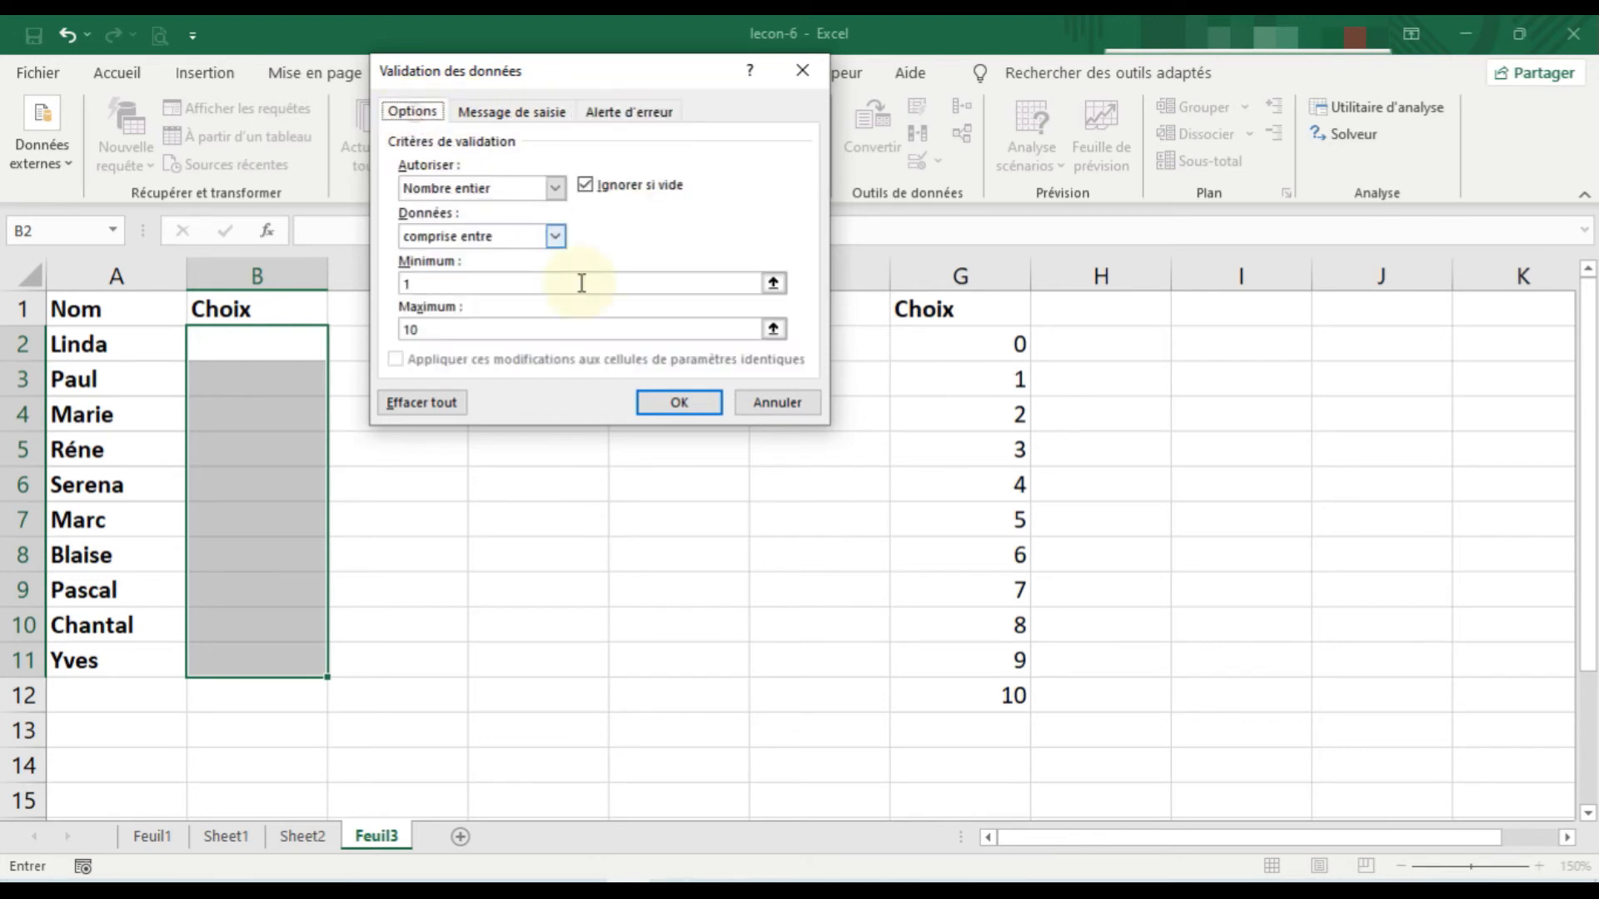
pyautogui.click(677, 404)
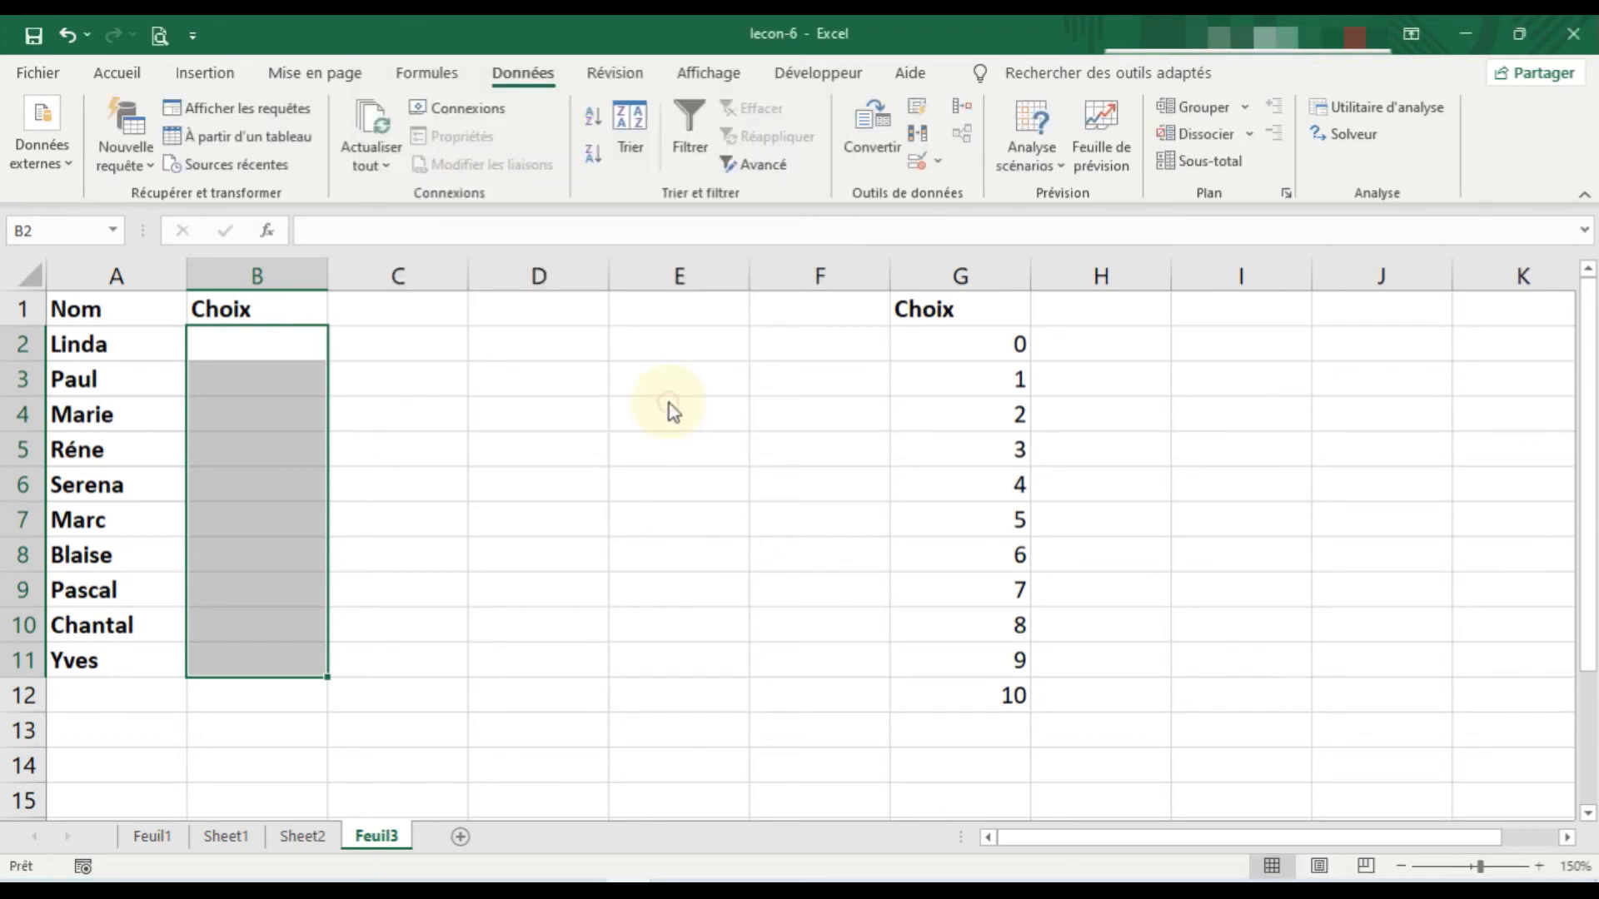
# Try to enter 0 in cell B2, and choose to retry the entry.
pyautogui.click(544, 461)
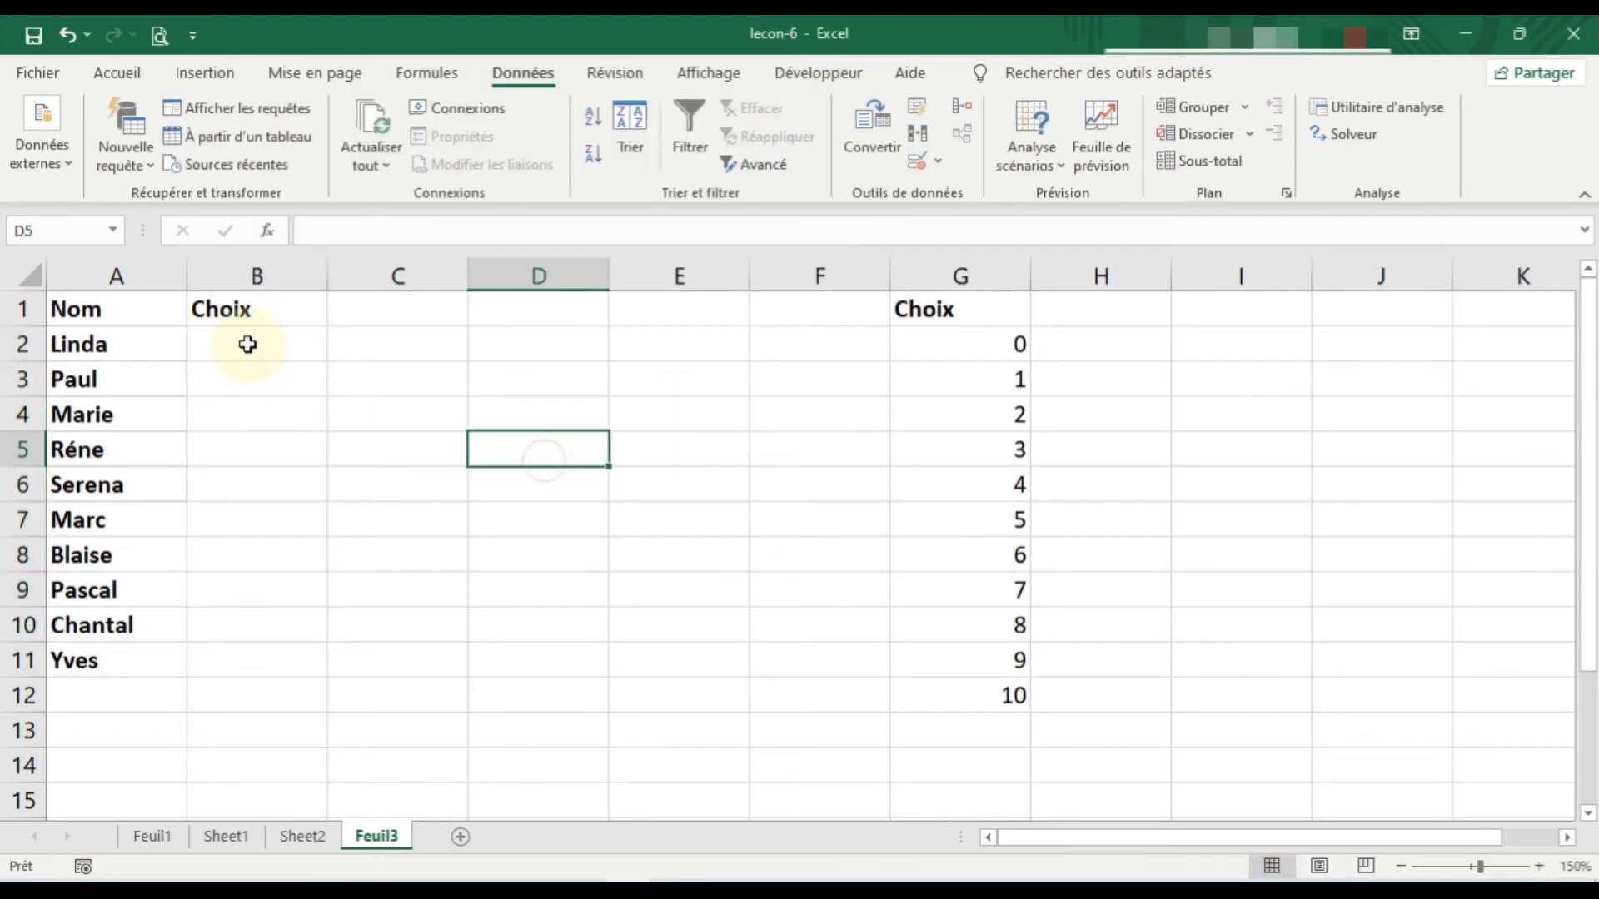
pyautogui.moveTo(249, 344); pyautogui.dragTo(250, 662)
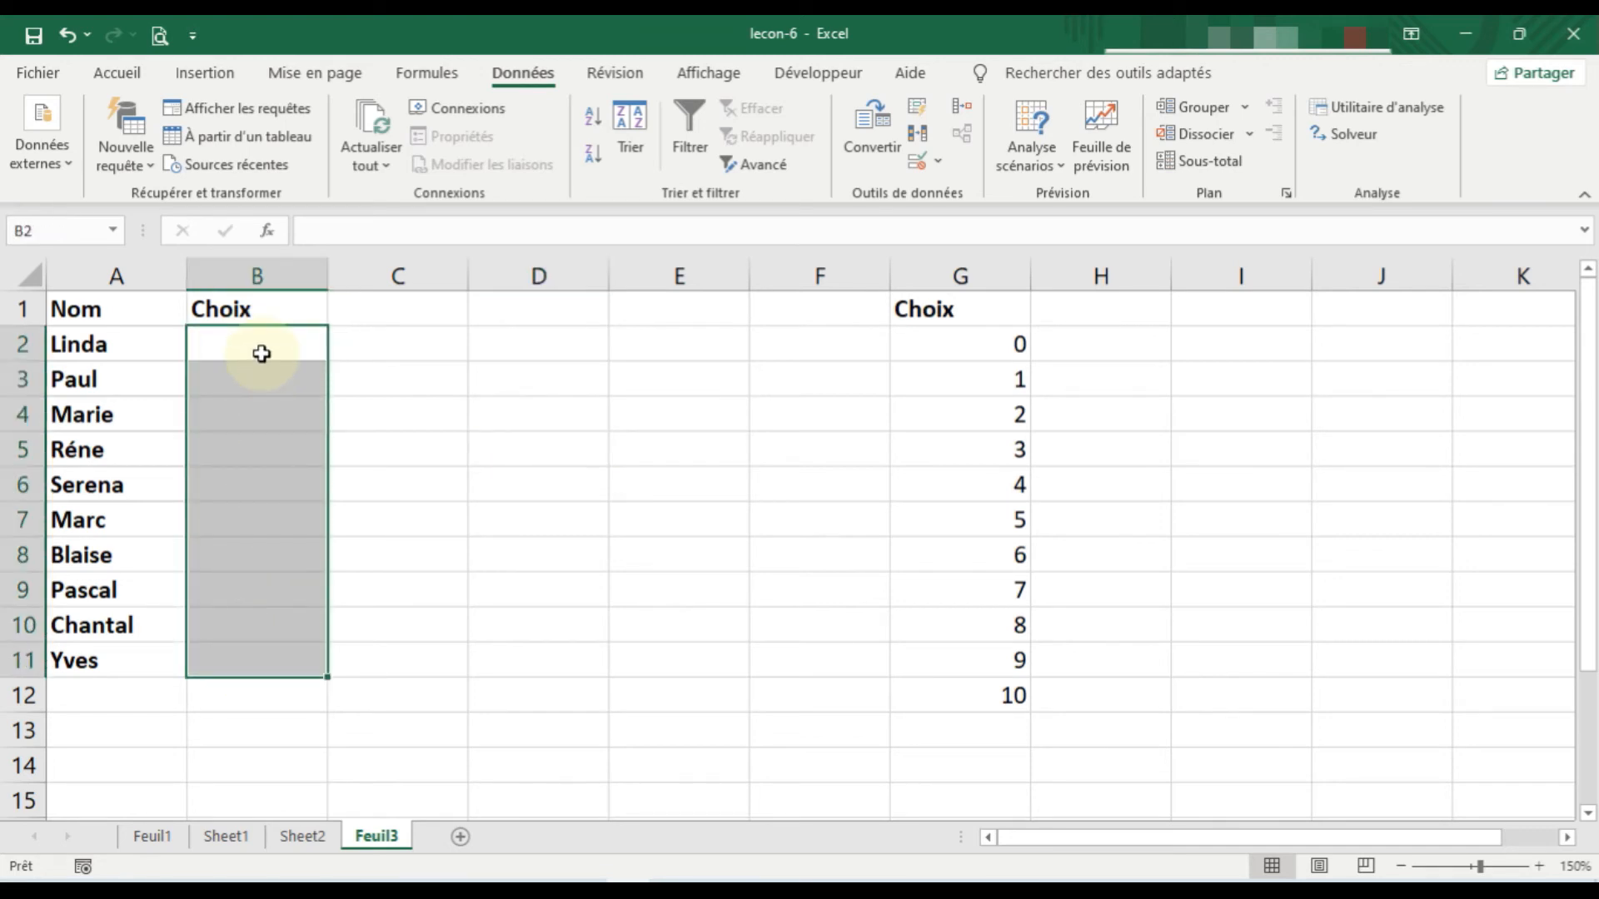
pyautogui.click(278, 492)
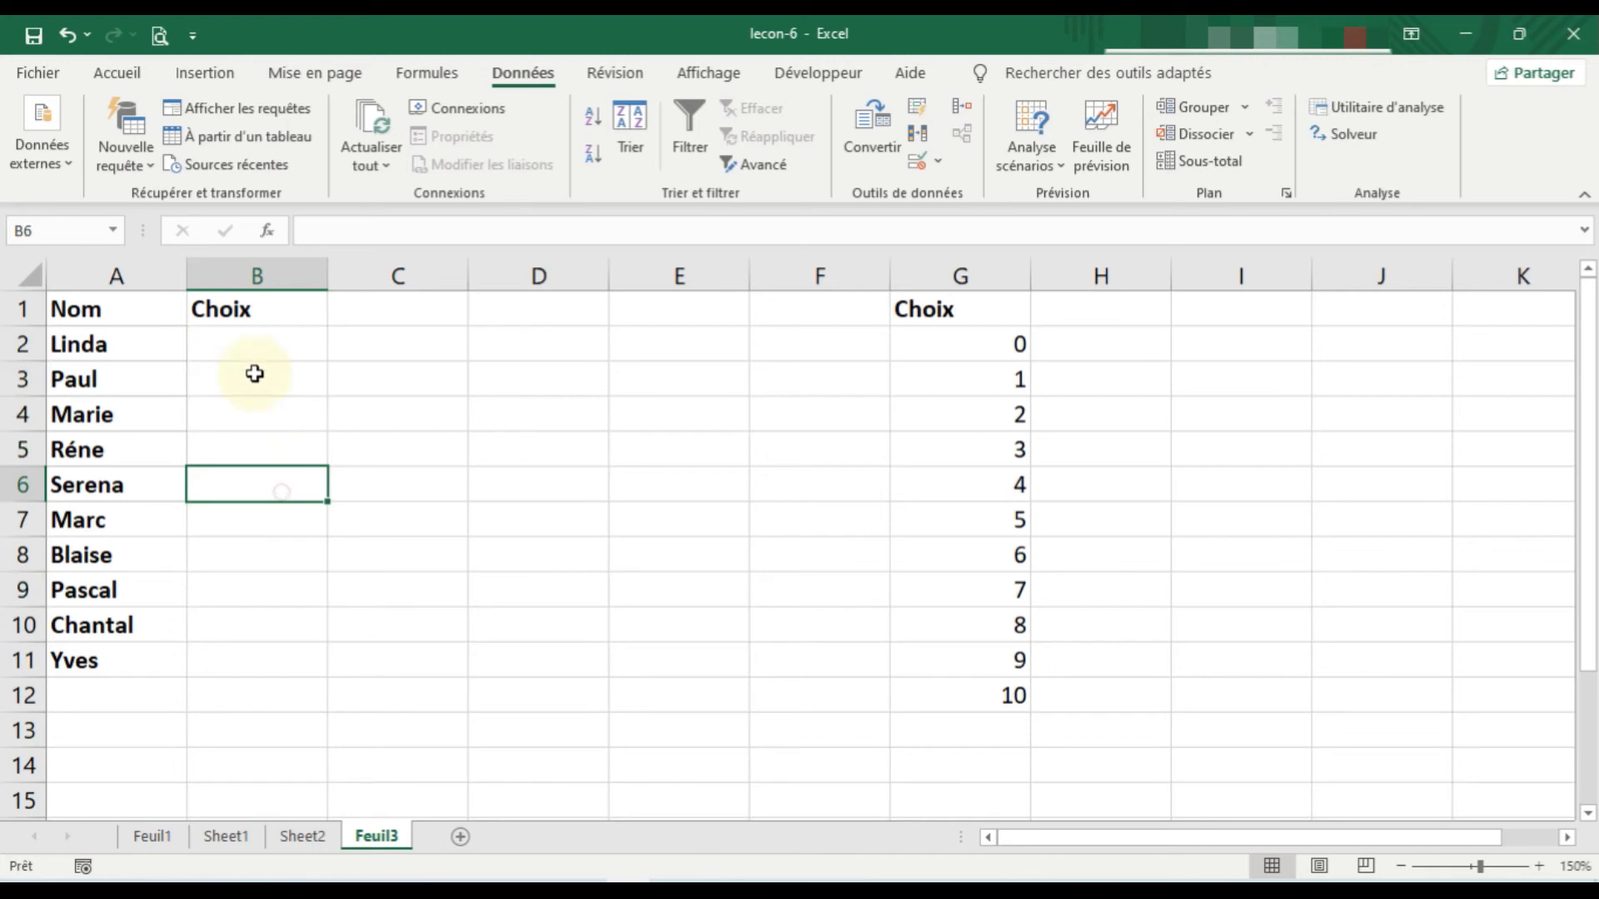
pyautogui.click(257, 349)
pyautogui.write('0')
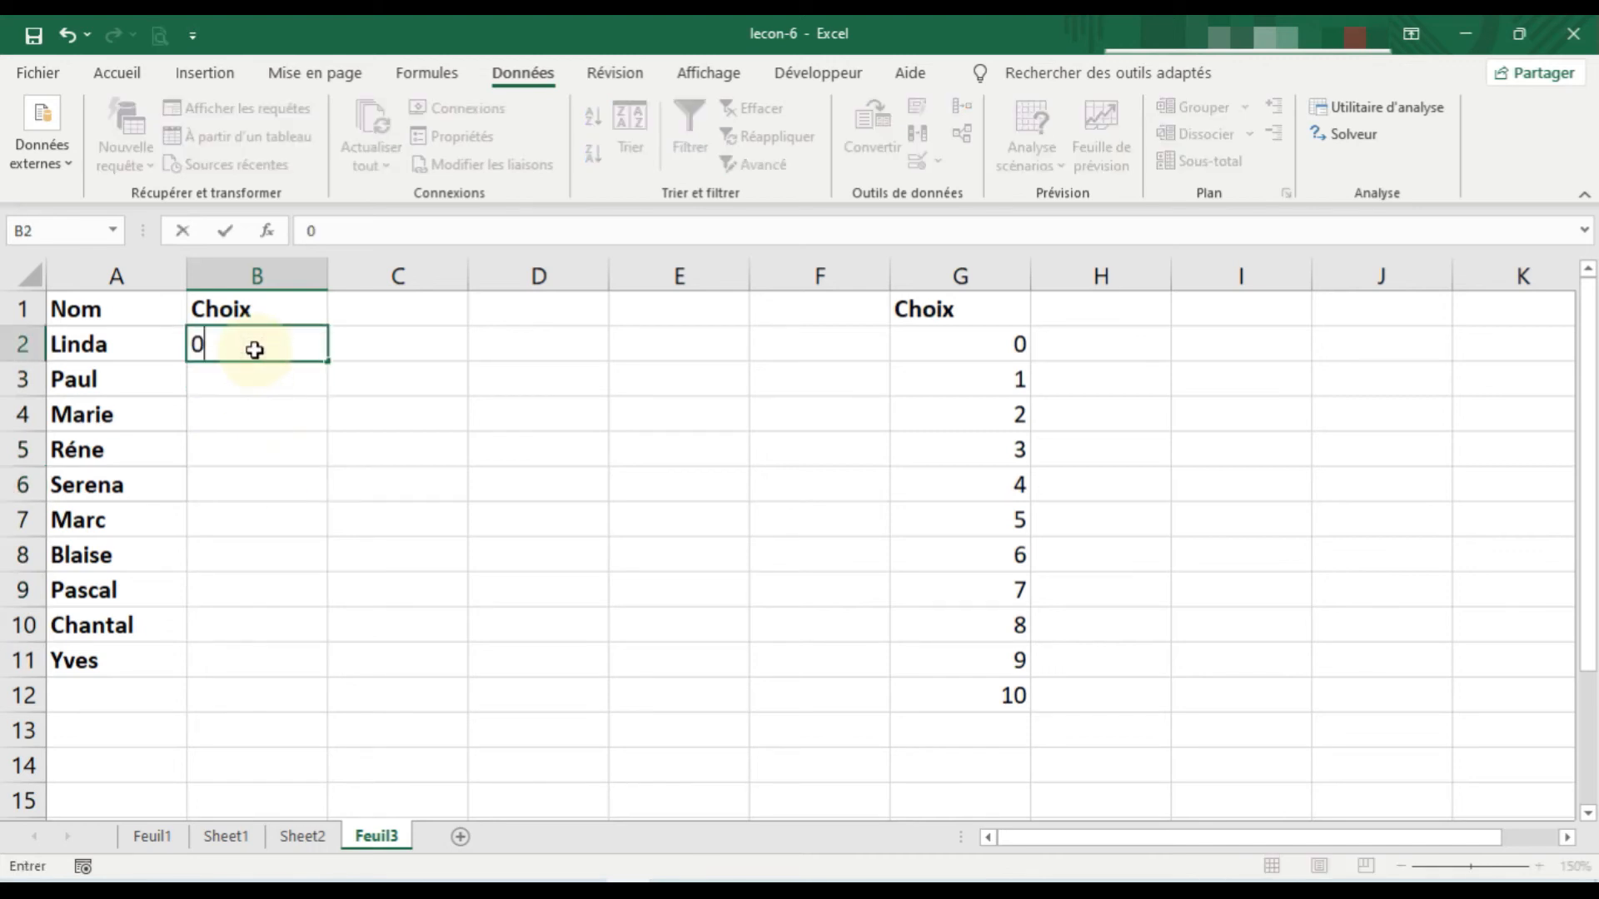
pyautogui.press('Return')
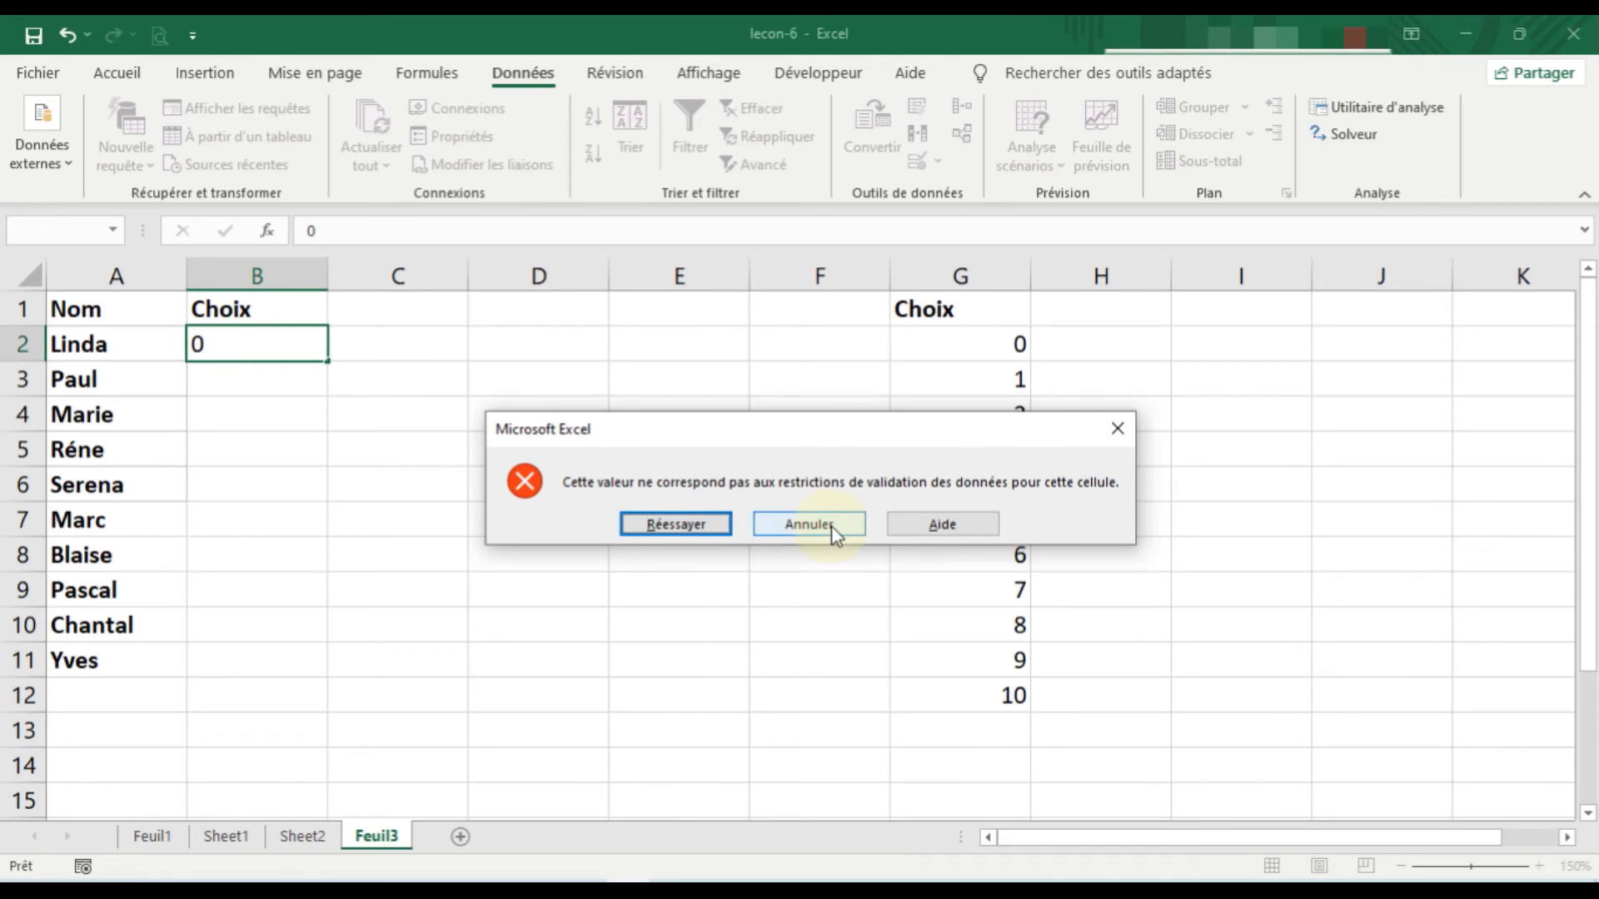
pyautogui.click(710, 521)
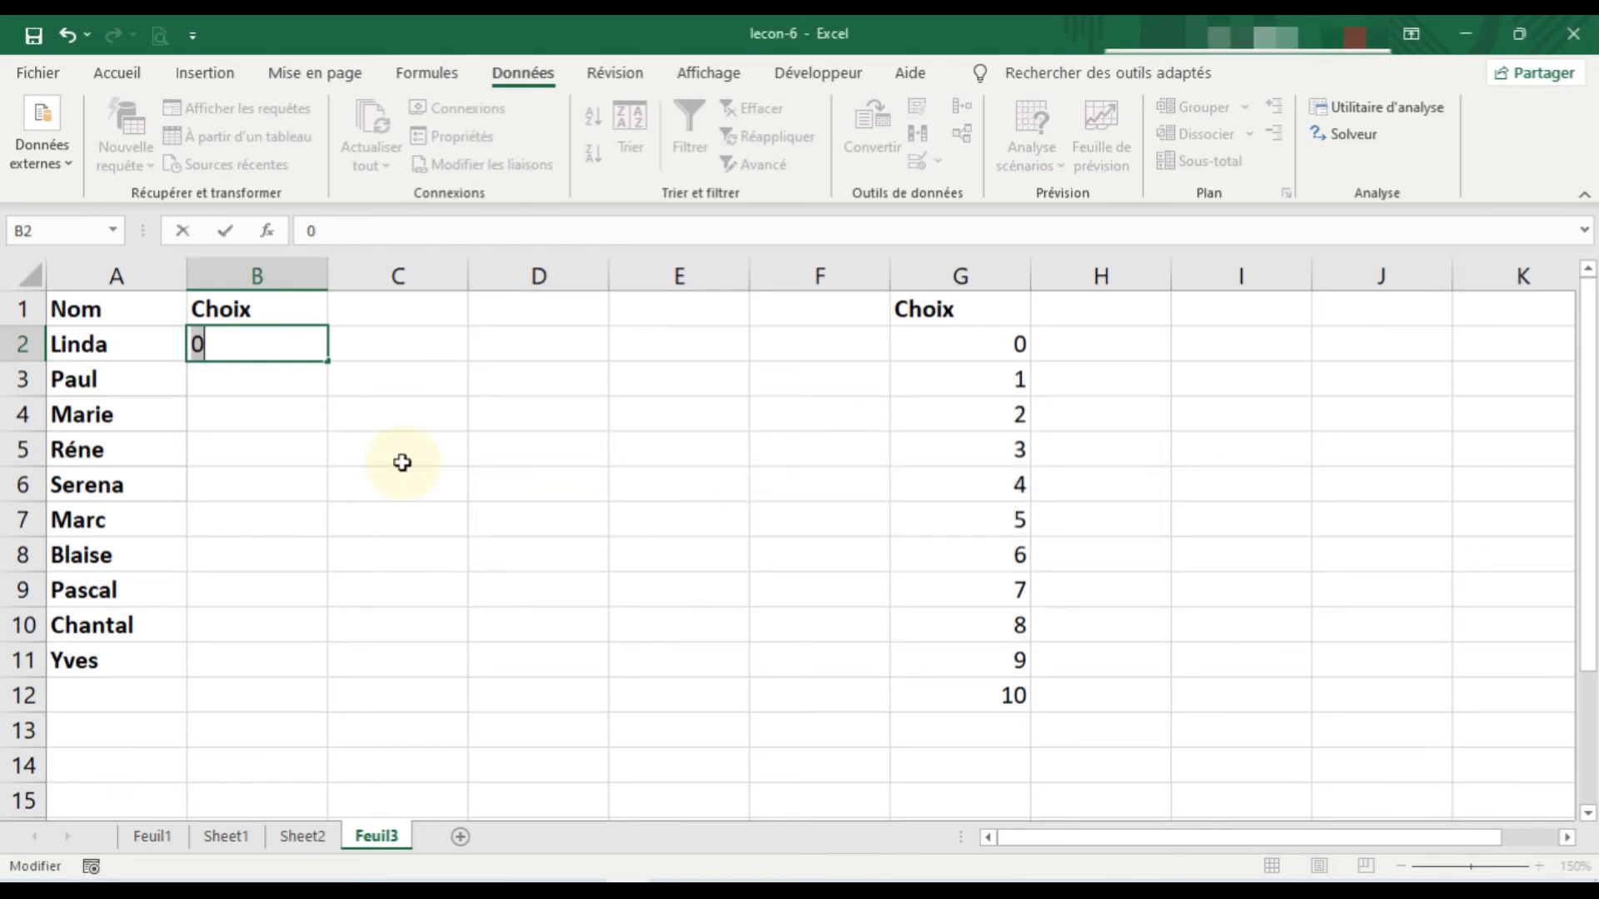
# Enter 2 in cell B2, 3 in cell B3 and 10 in cell B11.
pyautogui.write('2')
pyautogui.press('Return')
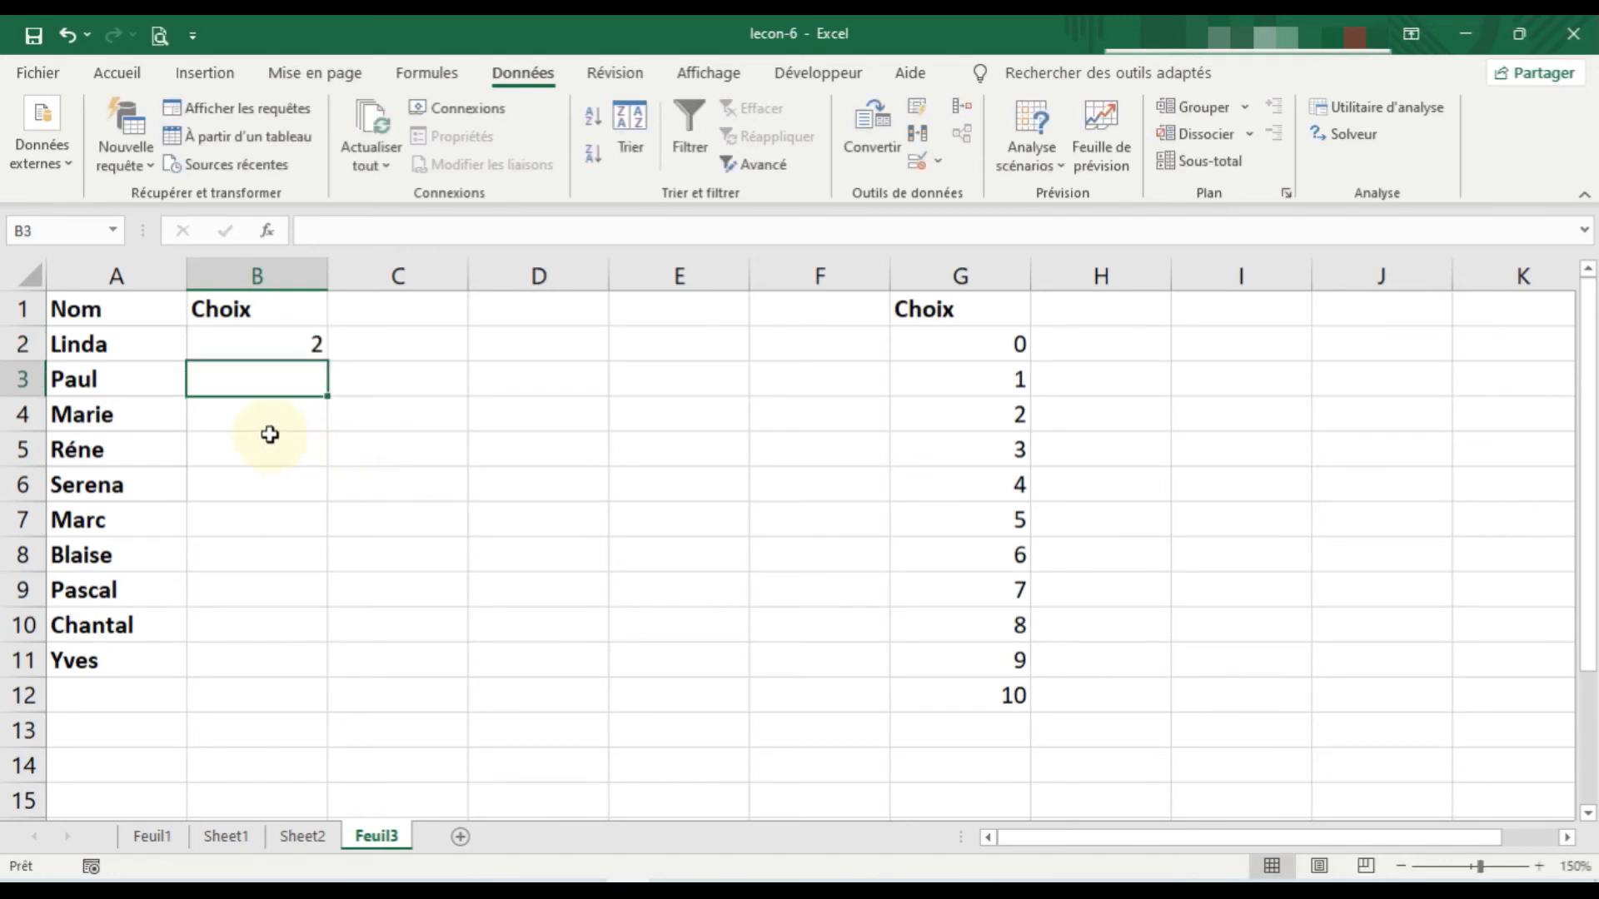
pyautogui.write('3')
pyautogui.press('Return')
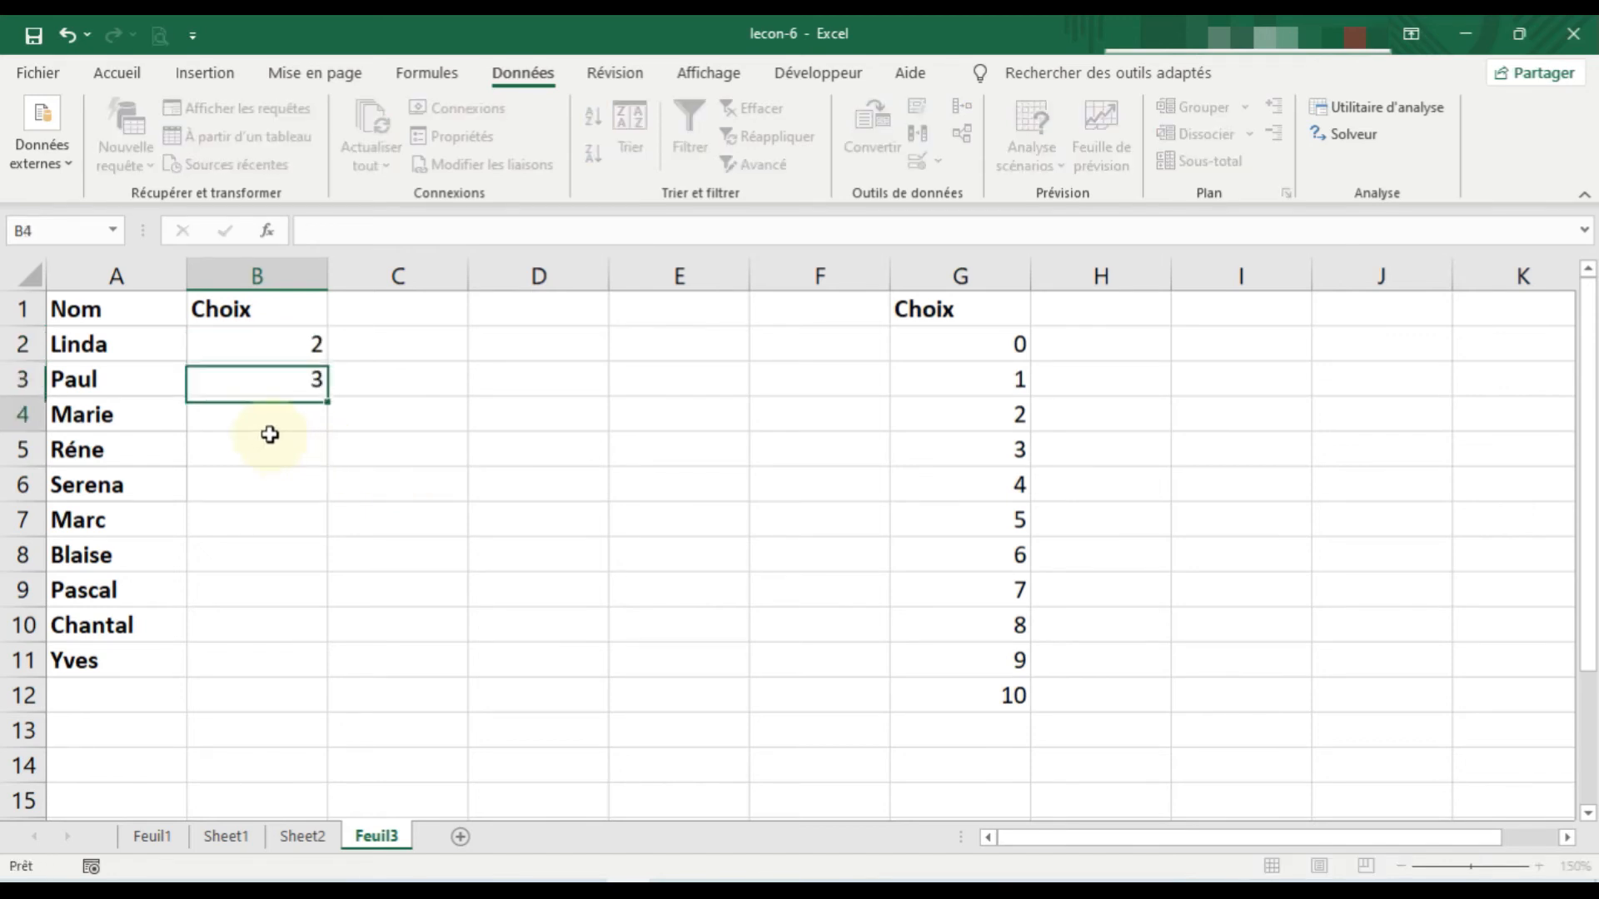
pyautogui.click(250, 628)
pyautogui.click(254, 661)
pyautogui.write('10')
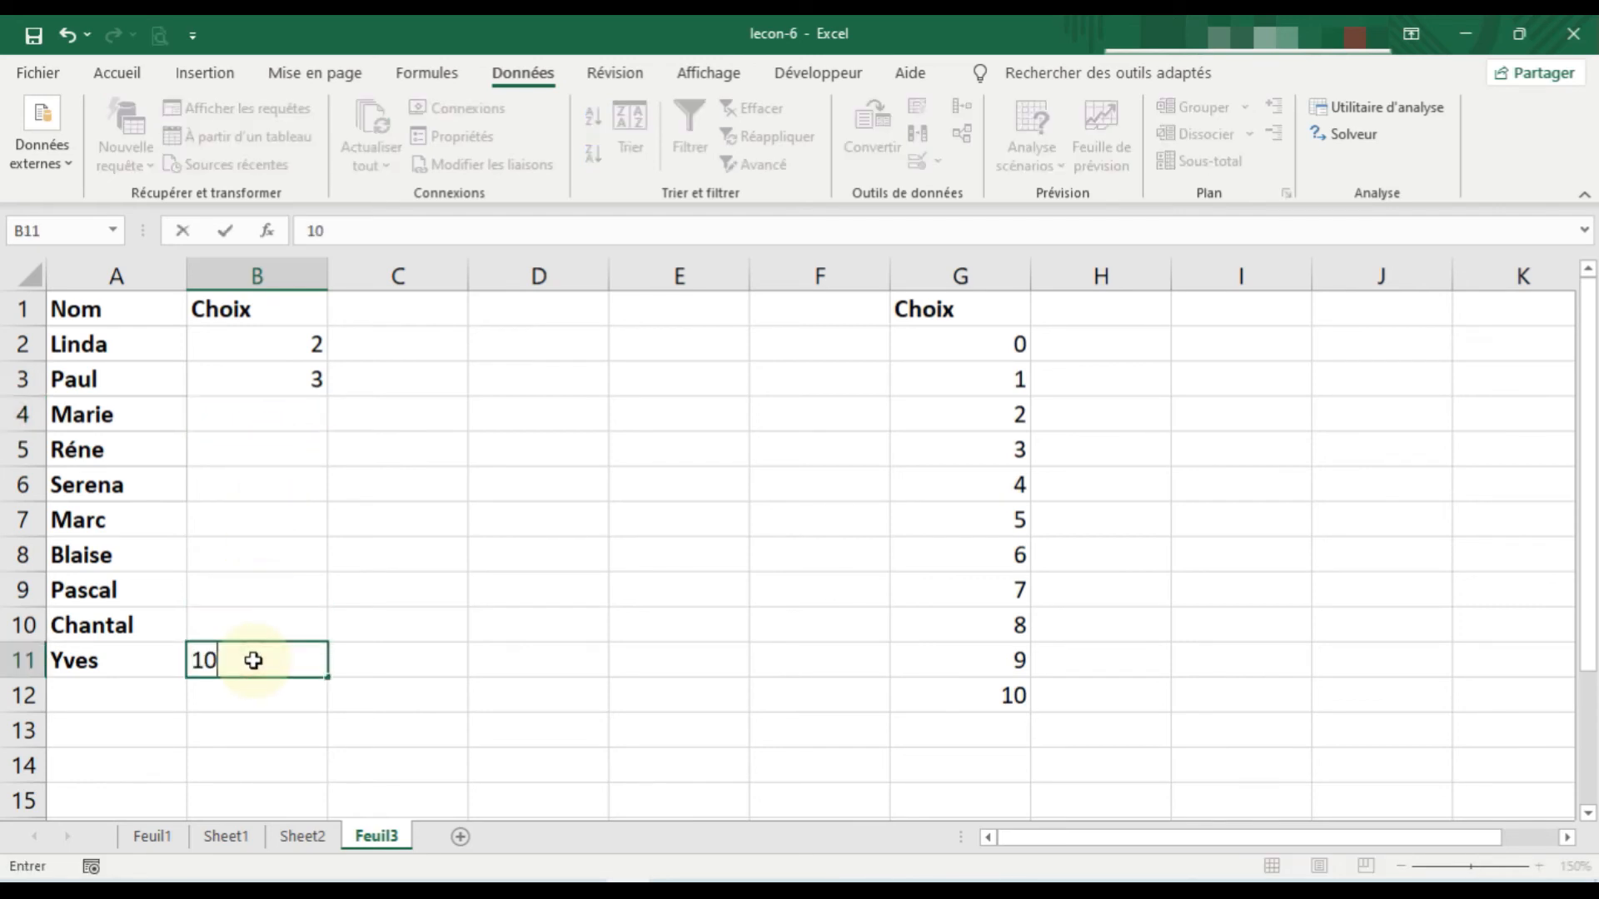
pyautogui.press('Return')
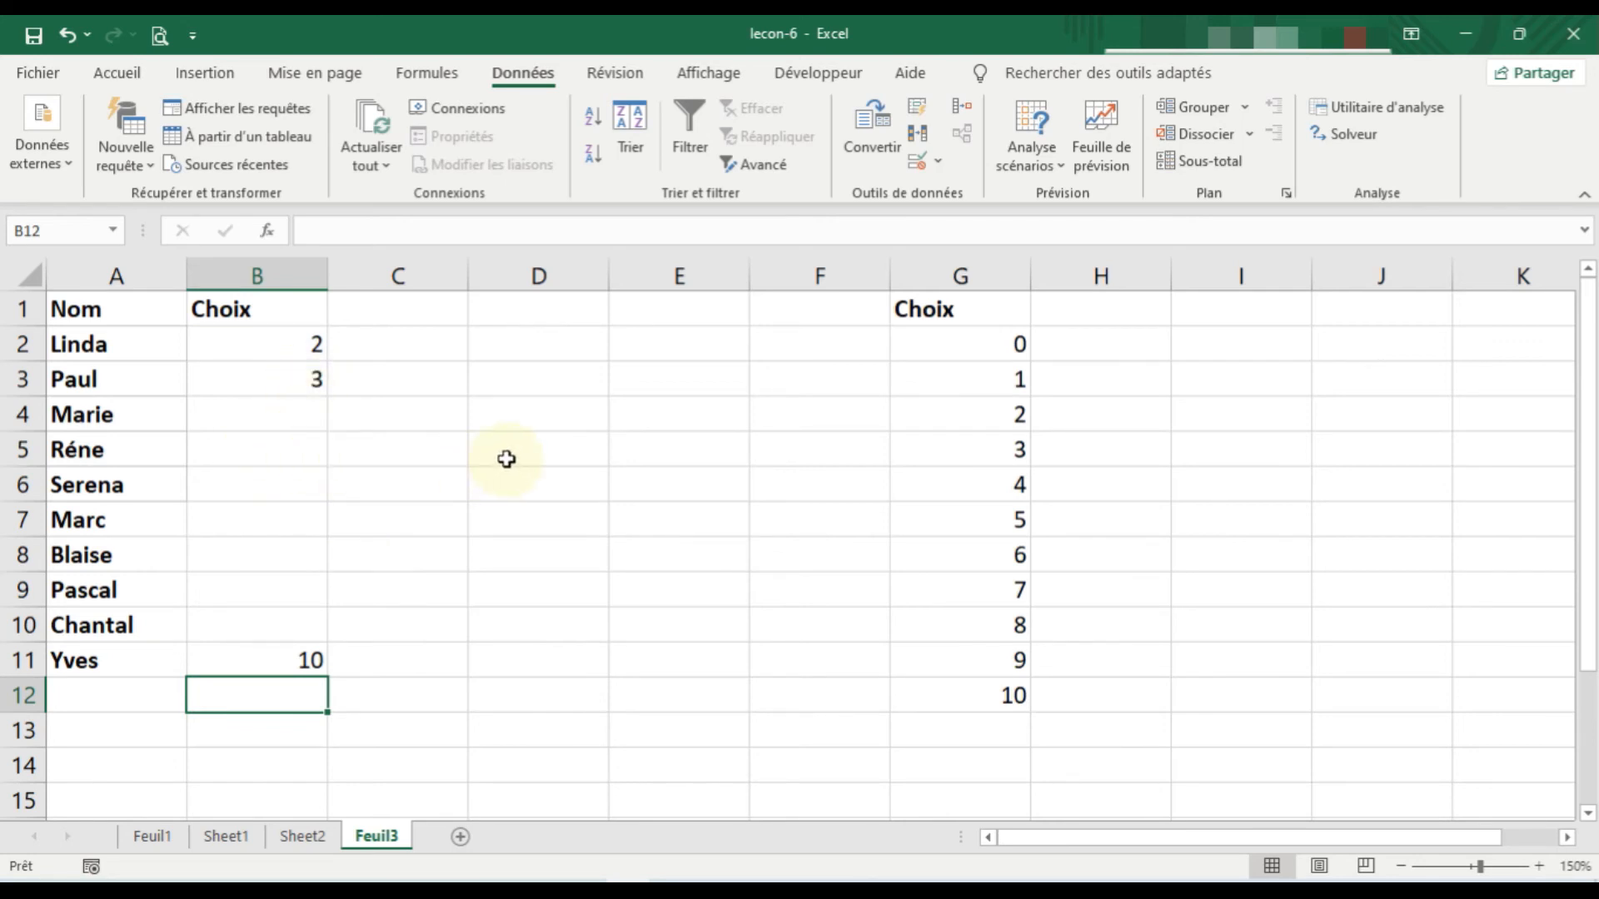
# Undo the entries in B11, B3 and B2 and the whole-number validation on B2:B11.
pyautogui.hotkey('ctrl', 'z')
pyautogui.hotkey('ctrl', 'z')
pyautogui.hotkey('ctrl', 'z')
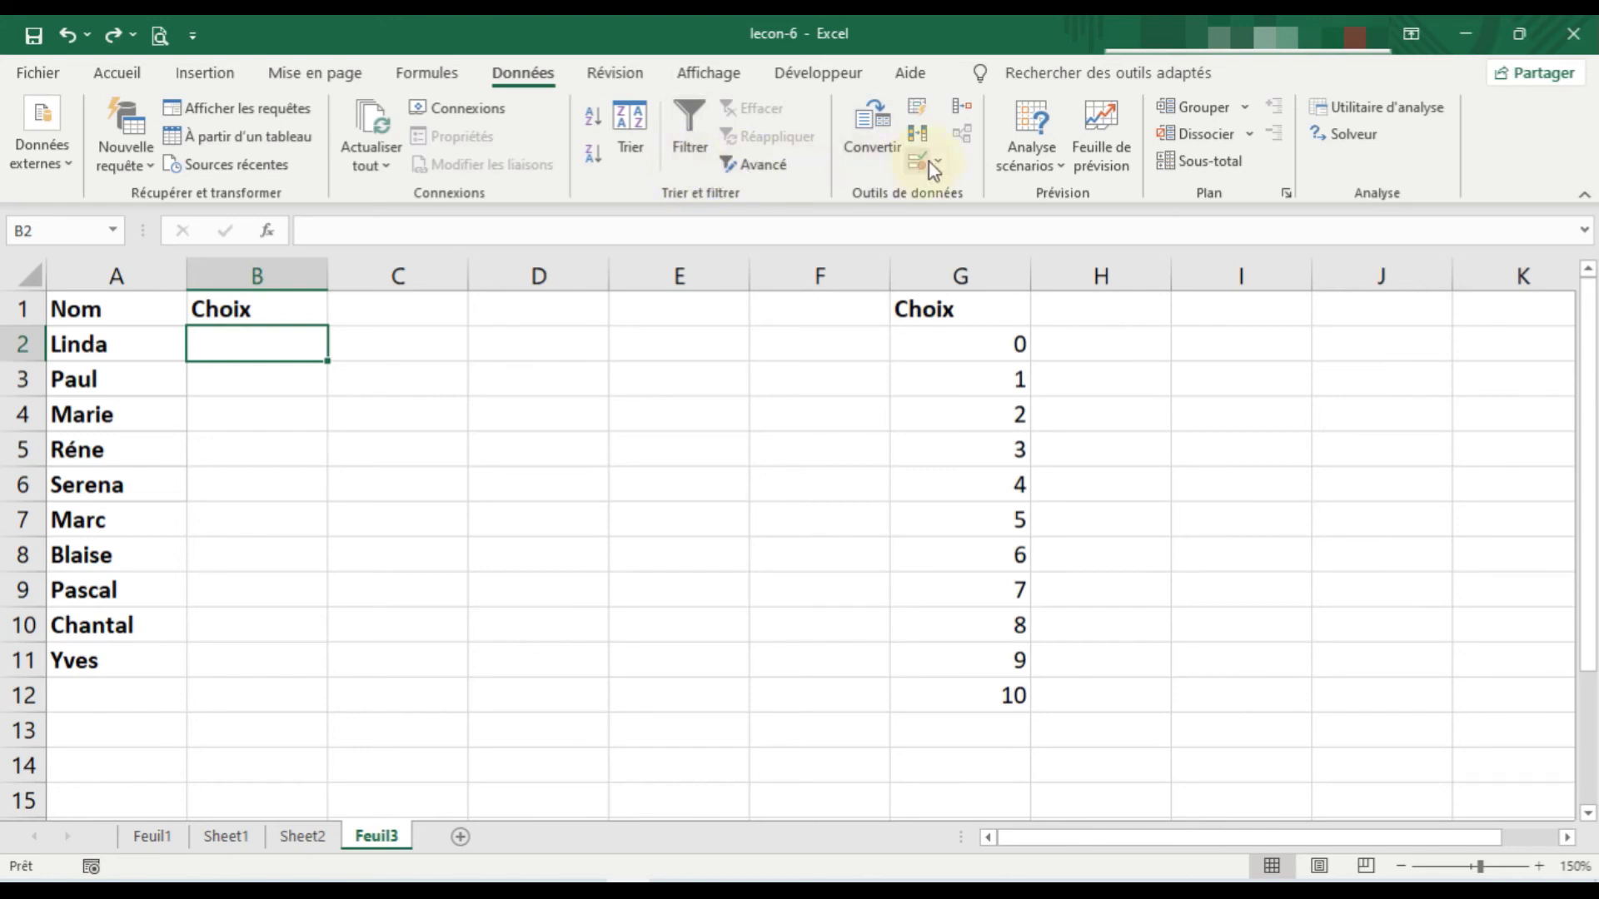
# Start a data validation rule for cells B2:B11 that allows the Date type, with the condition comprise entre.
pyautogui.click(404, 387)
pyautogui.moveTo(288, 351); pyautogui.dragTo(240, 659)
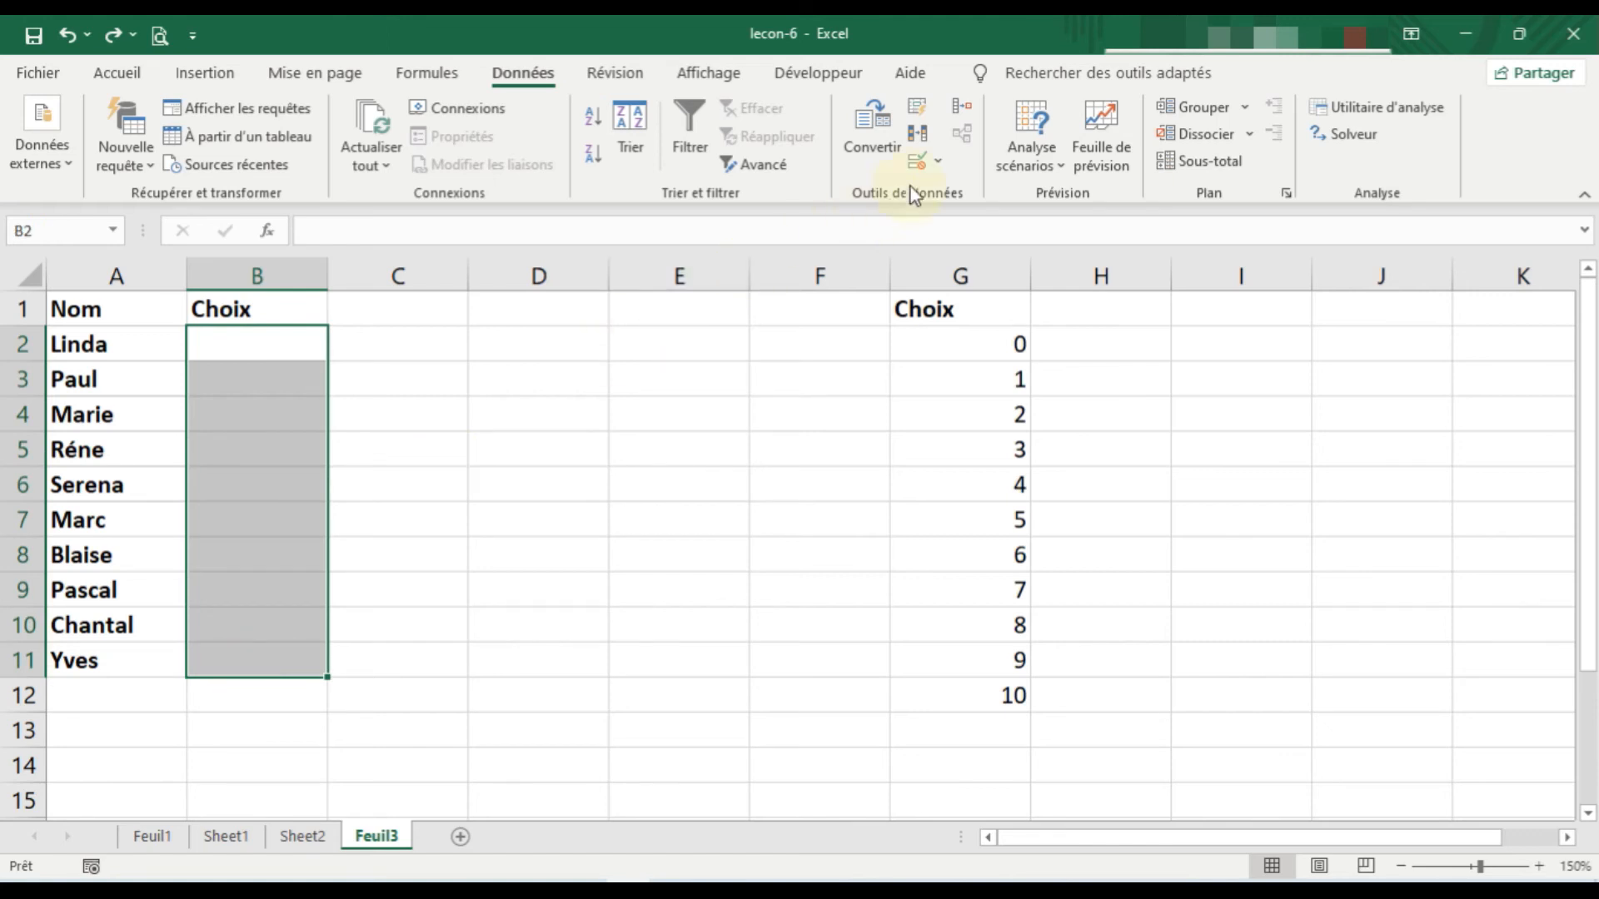
pyautogui.click(940, 161)
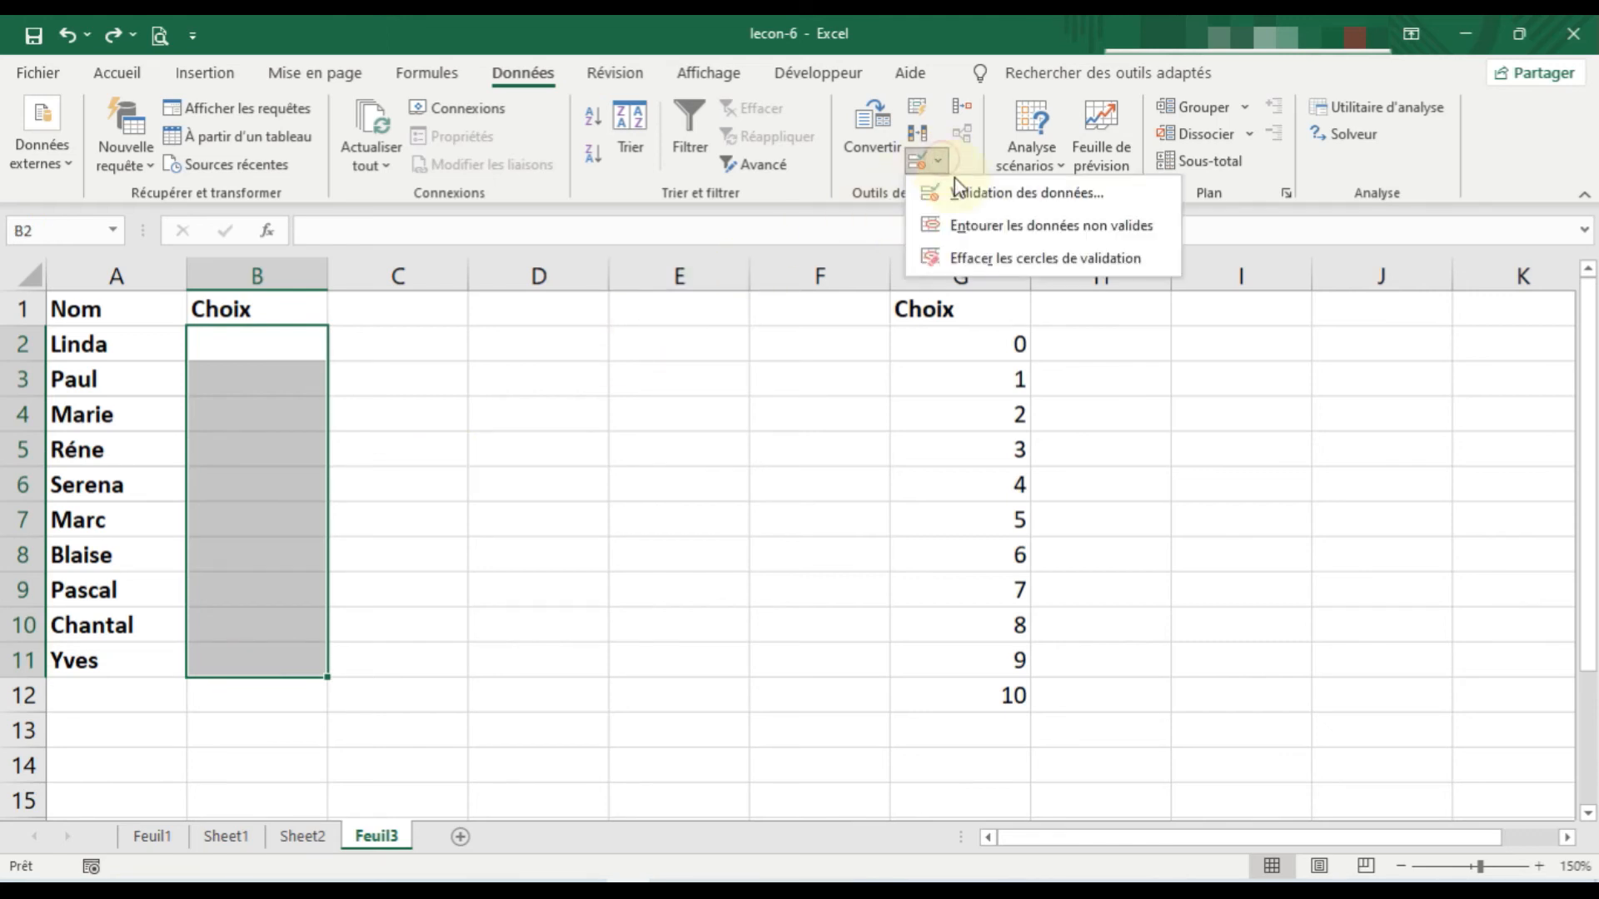
pyautogui.click(974, 195)
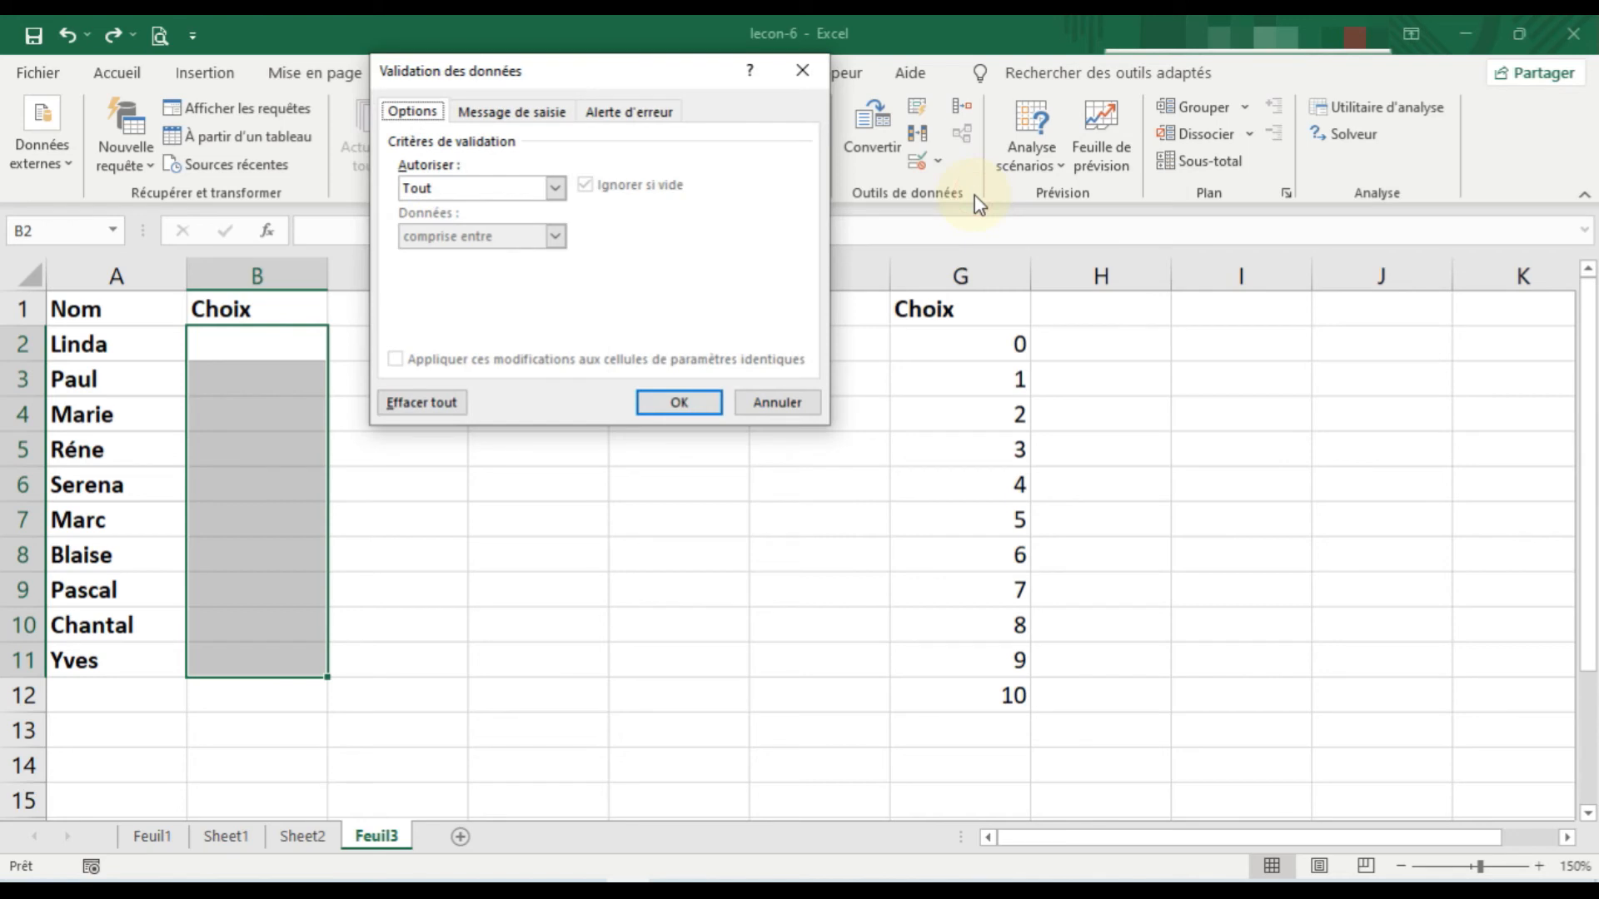
pyautogui.click(553, 190)
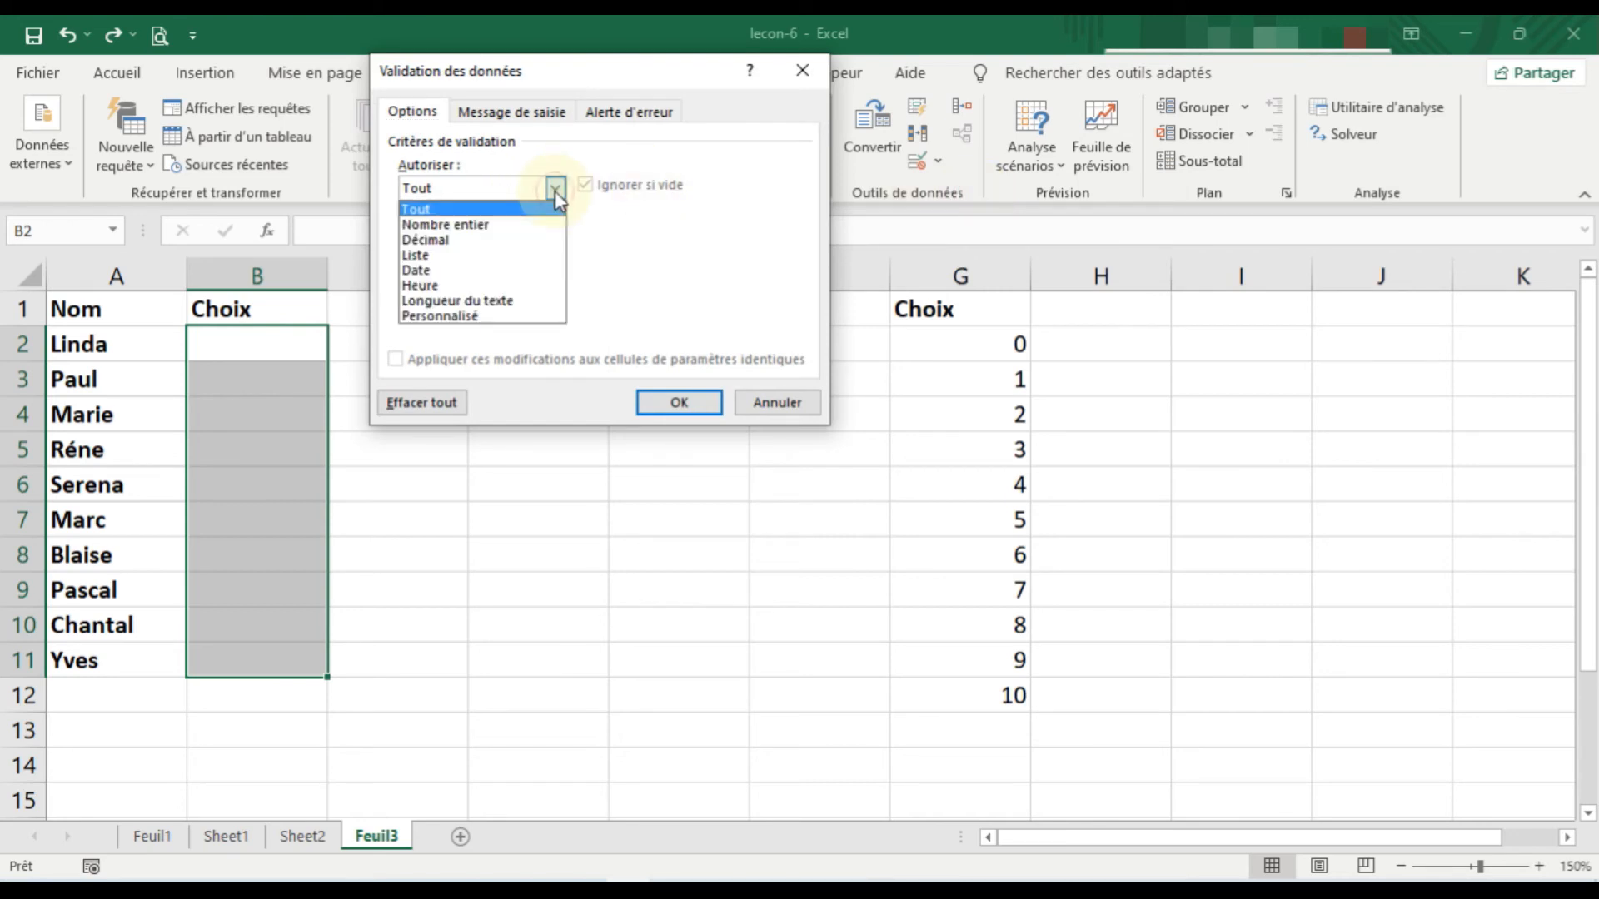
pyautogui.click(530, 272)
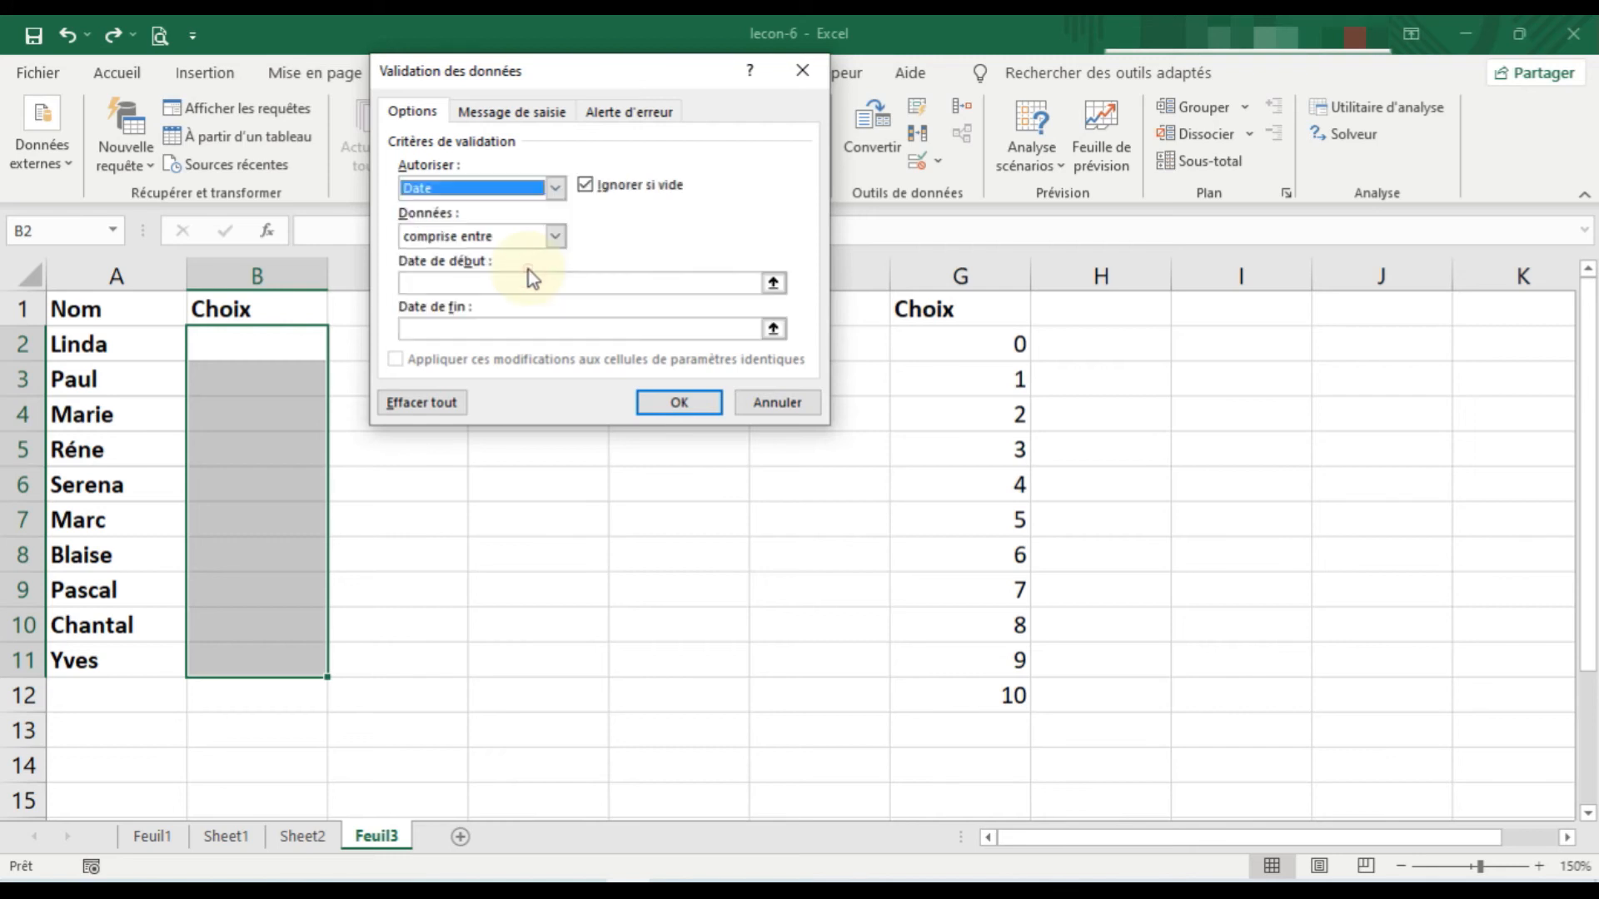
pyautogui.click(555, 236)
# Set the rule's start date to 12/09/2021 and end date to 12/10/2021, and apply it.
pyautogui.click(475, 281)
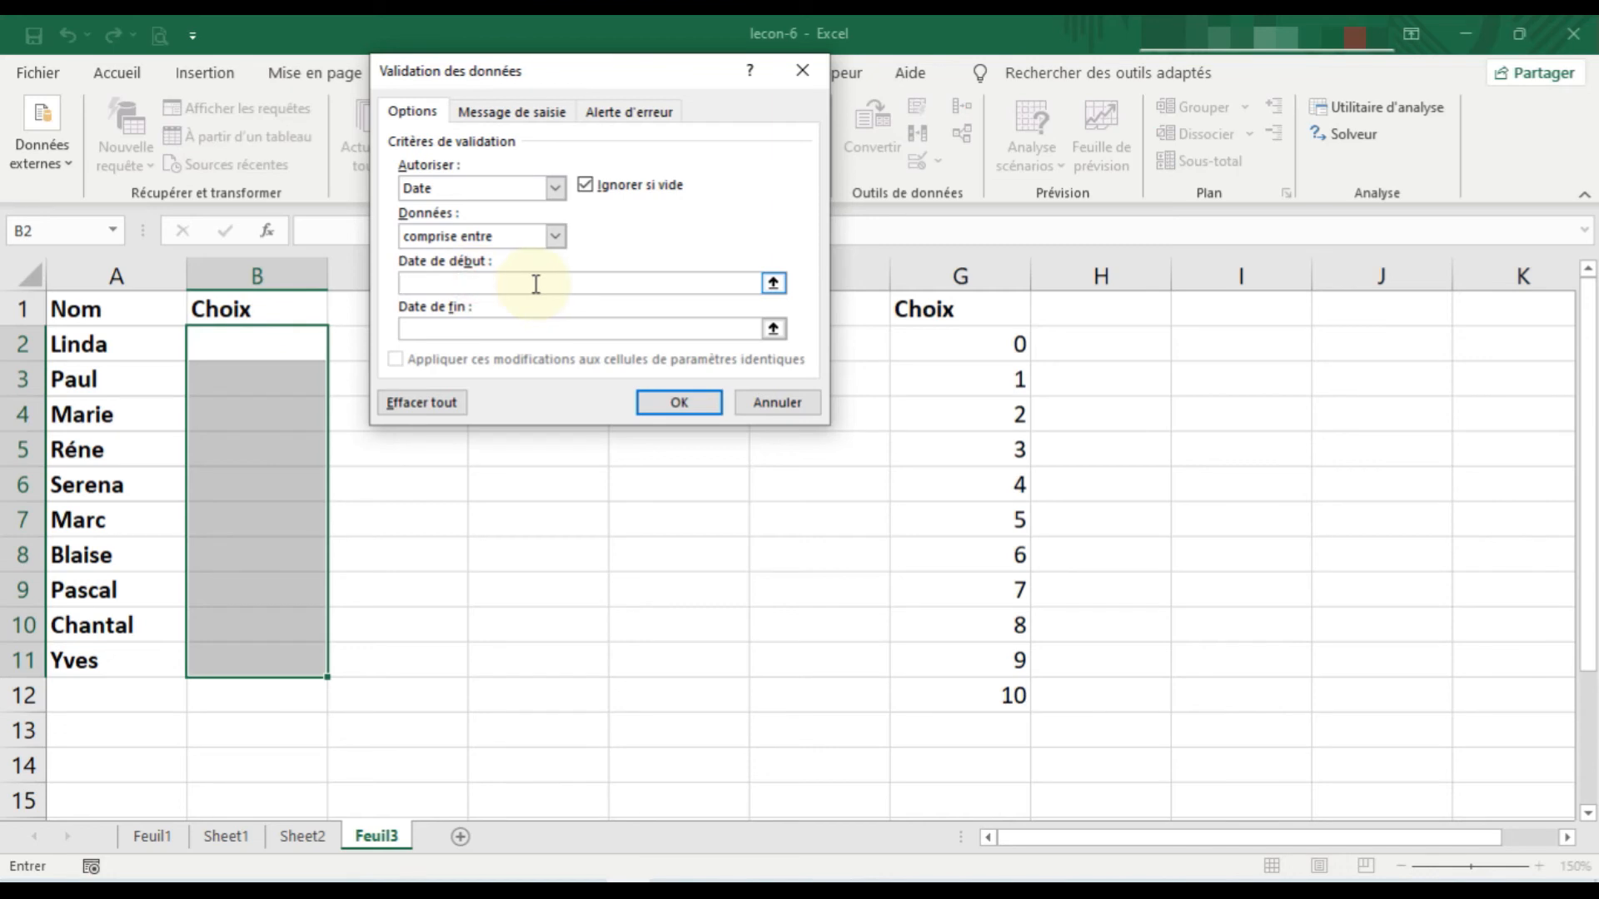
pyautogui.write('12/09/20')
pyautogui.write('21')
pyautogui.click(465, 328)
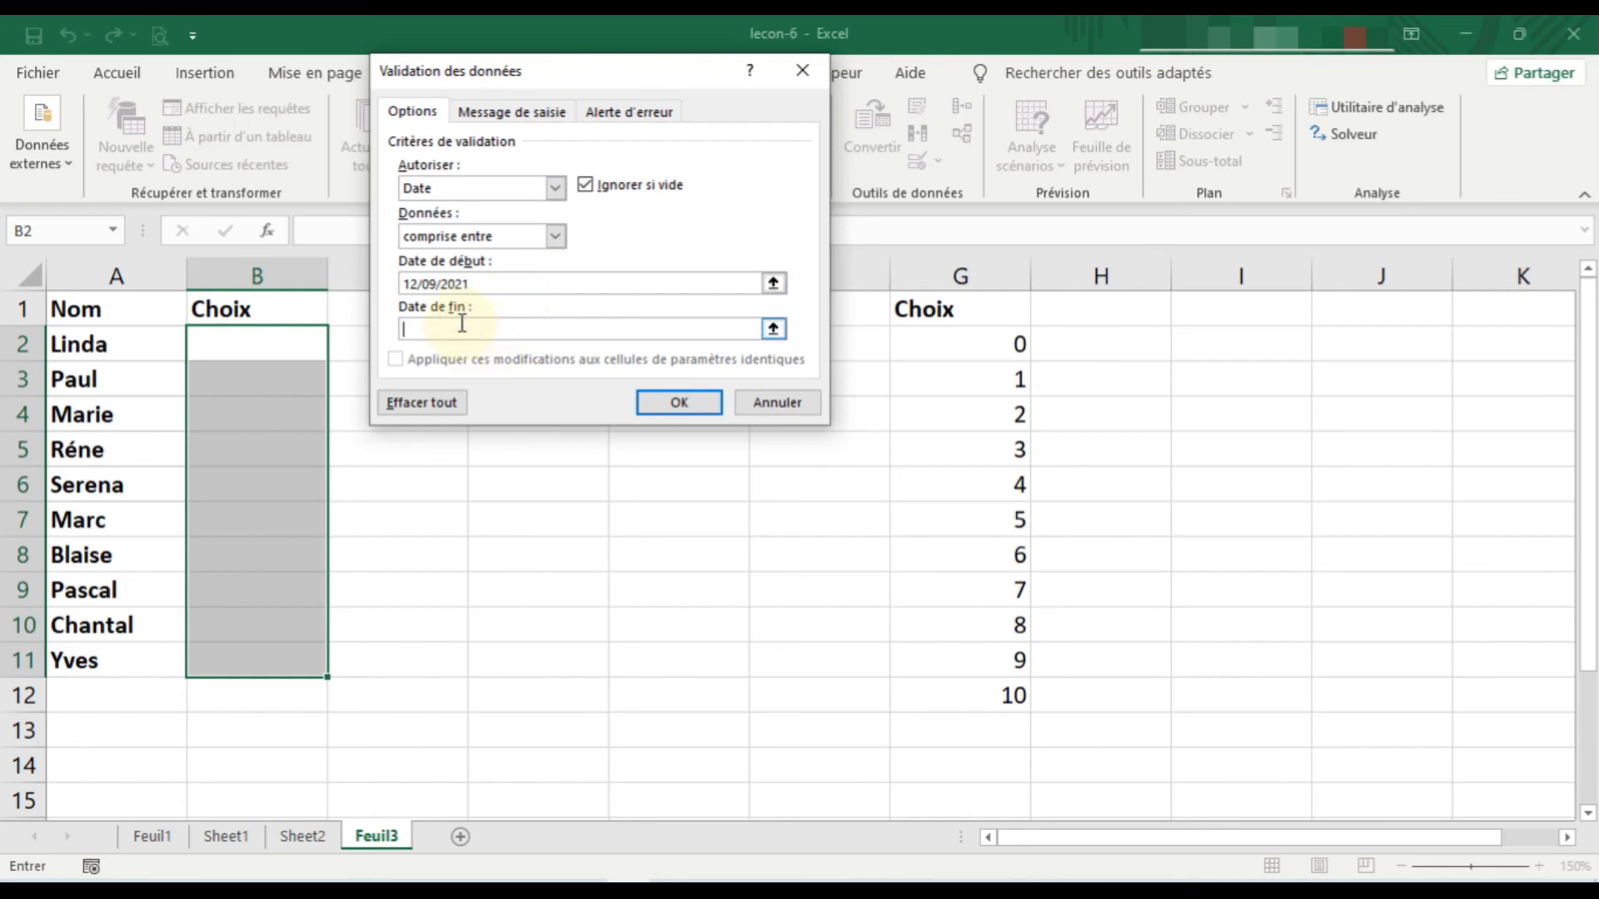
pyautogui.write('12/10/2021')
pyautogui.click(675, 404)
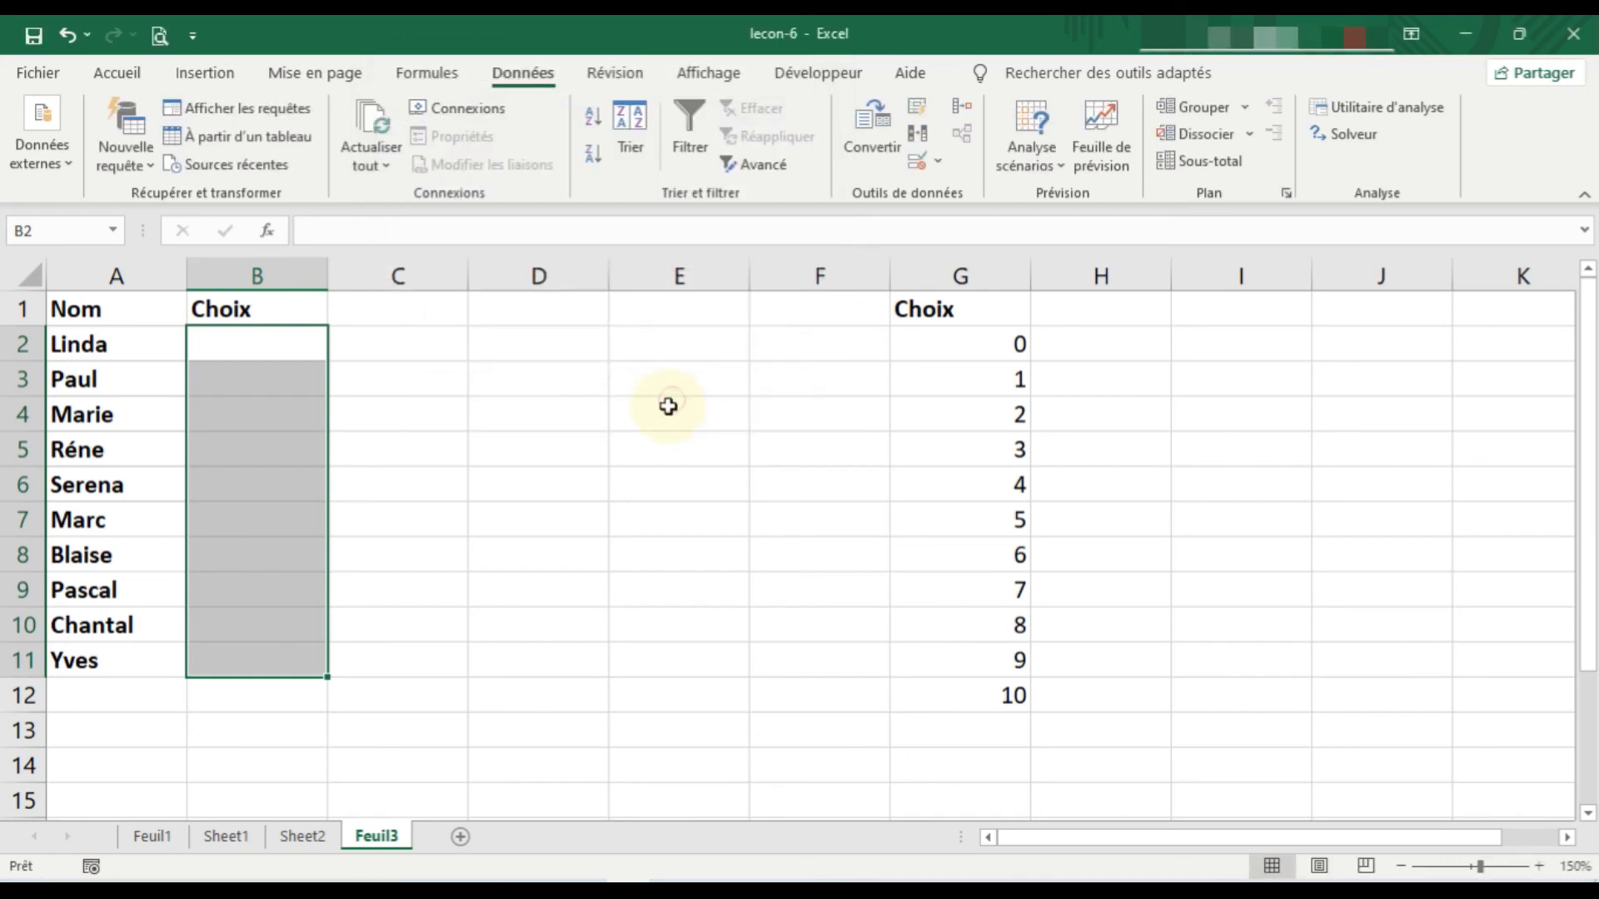
# Try to enter the out-of-range date 11/09/2021 in cell B2 and choose to retry the entry.
pyautogui.click(249, 356)
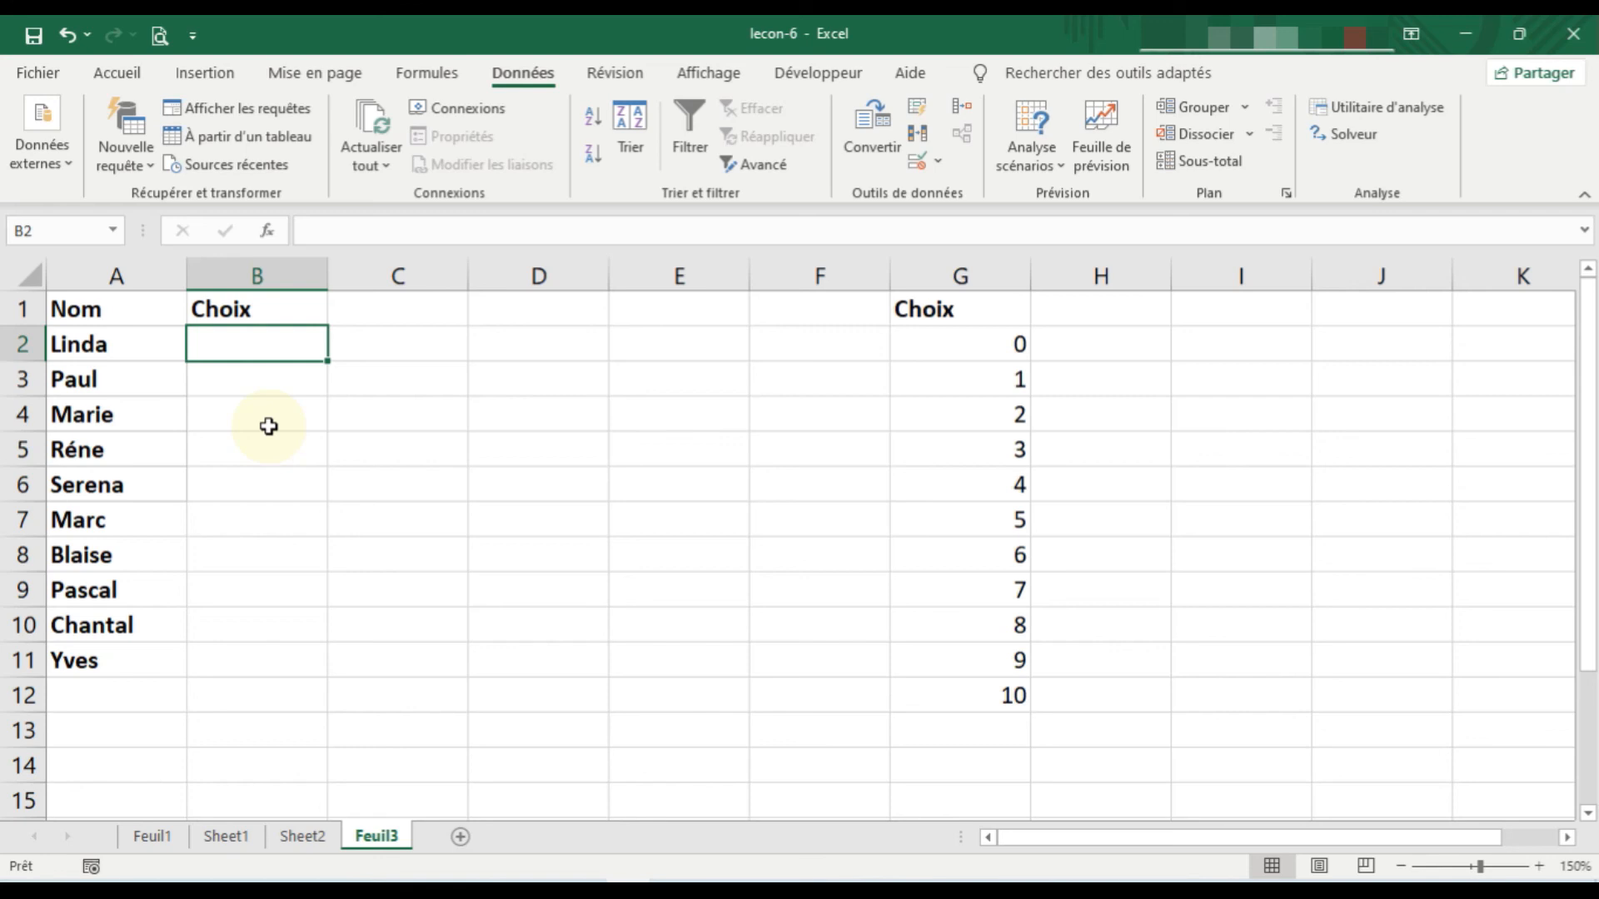
pyautogui.write('11')
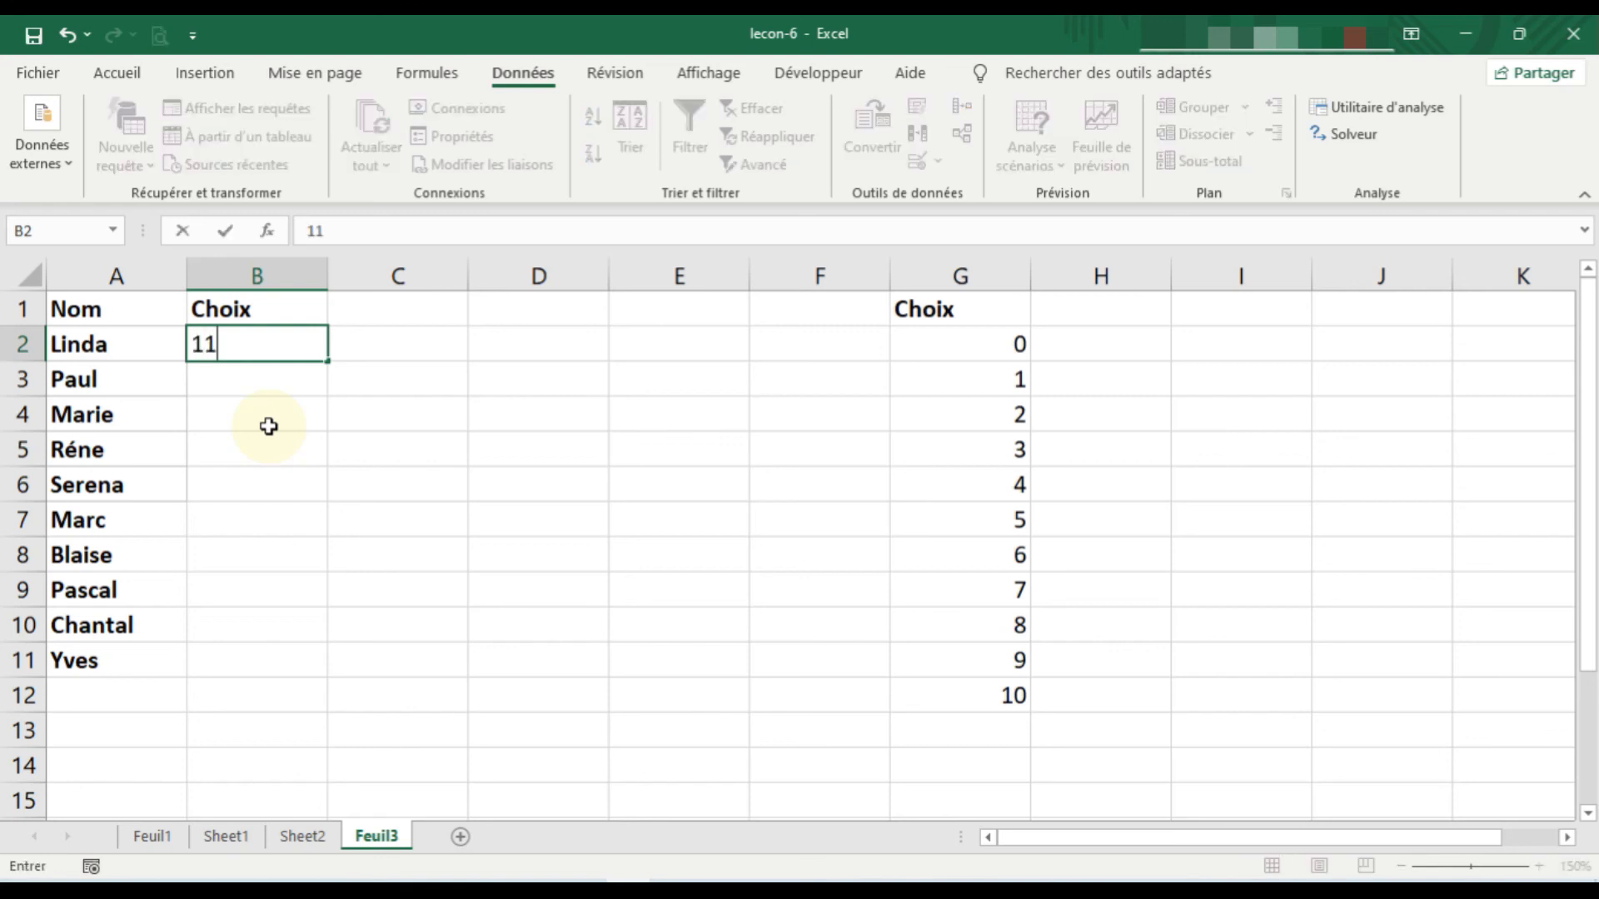
pyautogui.write('/09/2')
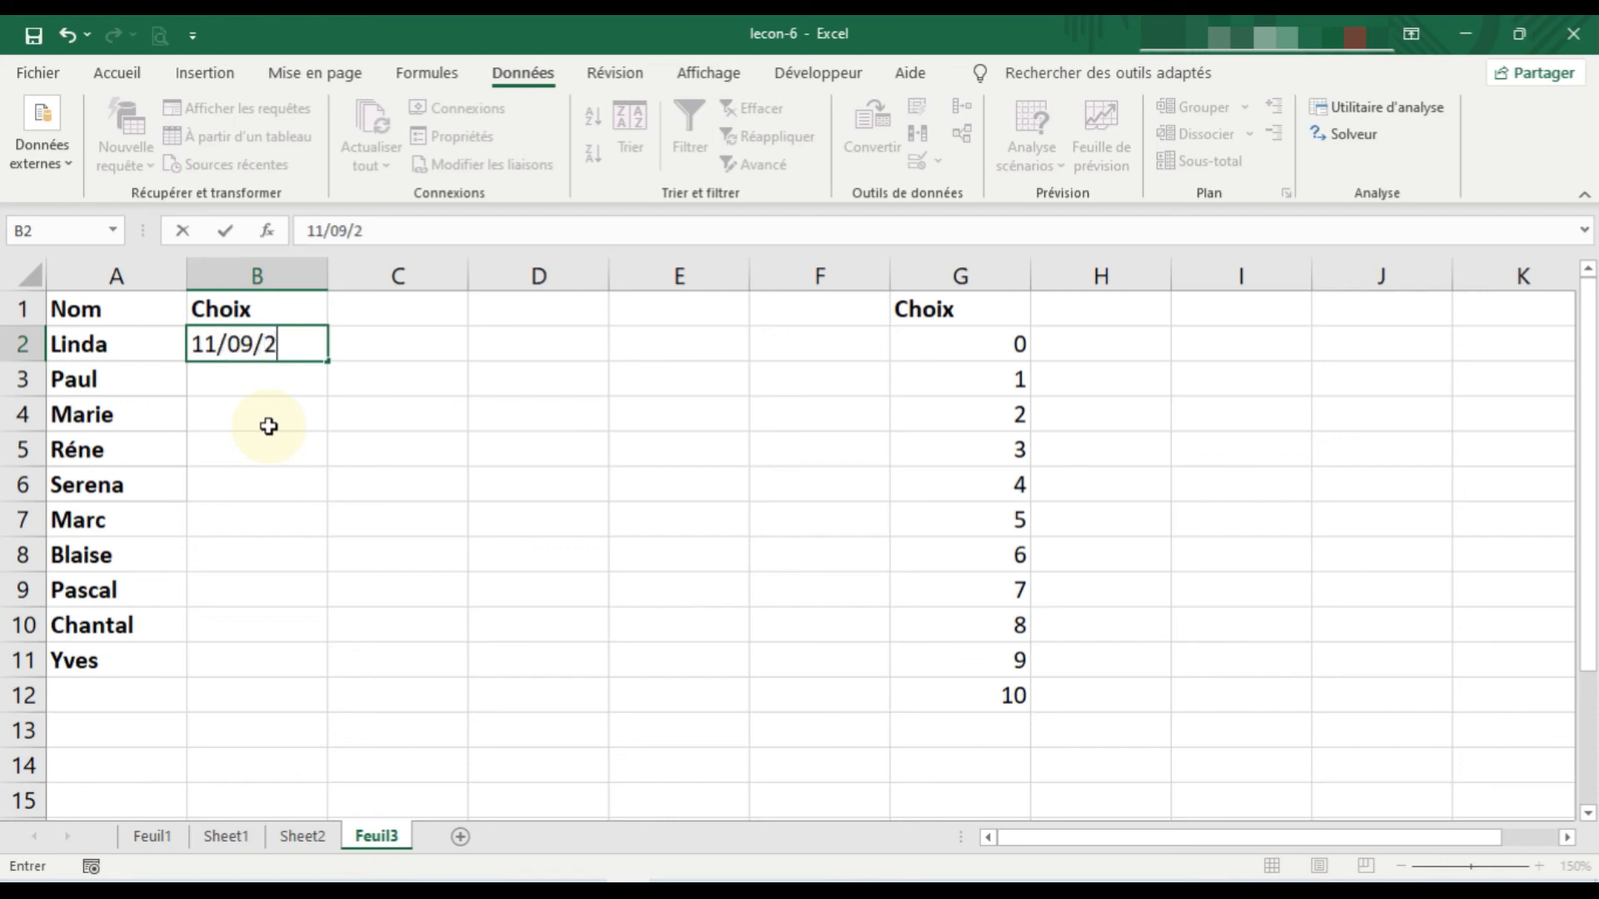
pyautogui.write('021')
pyautogui.press('Return')
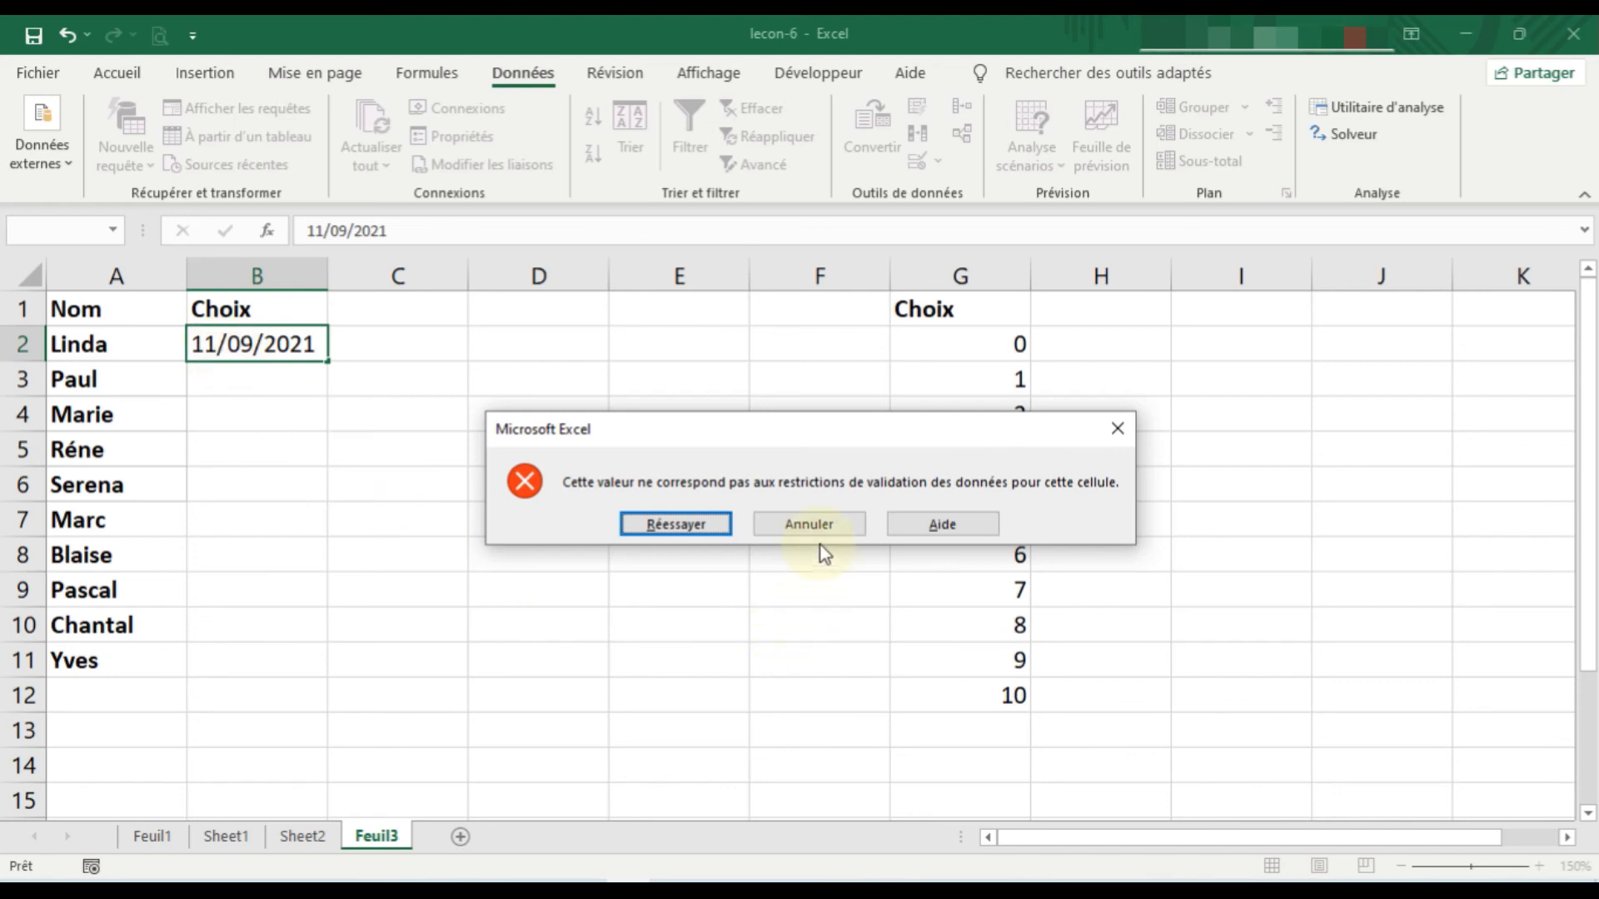
pyautogui.click(692, 523)
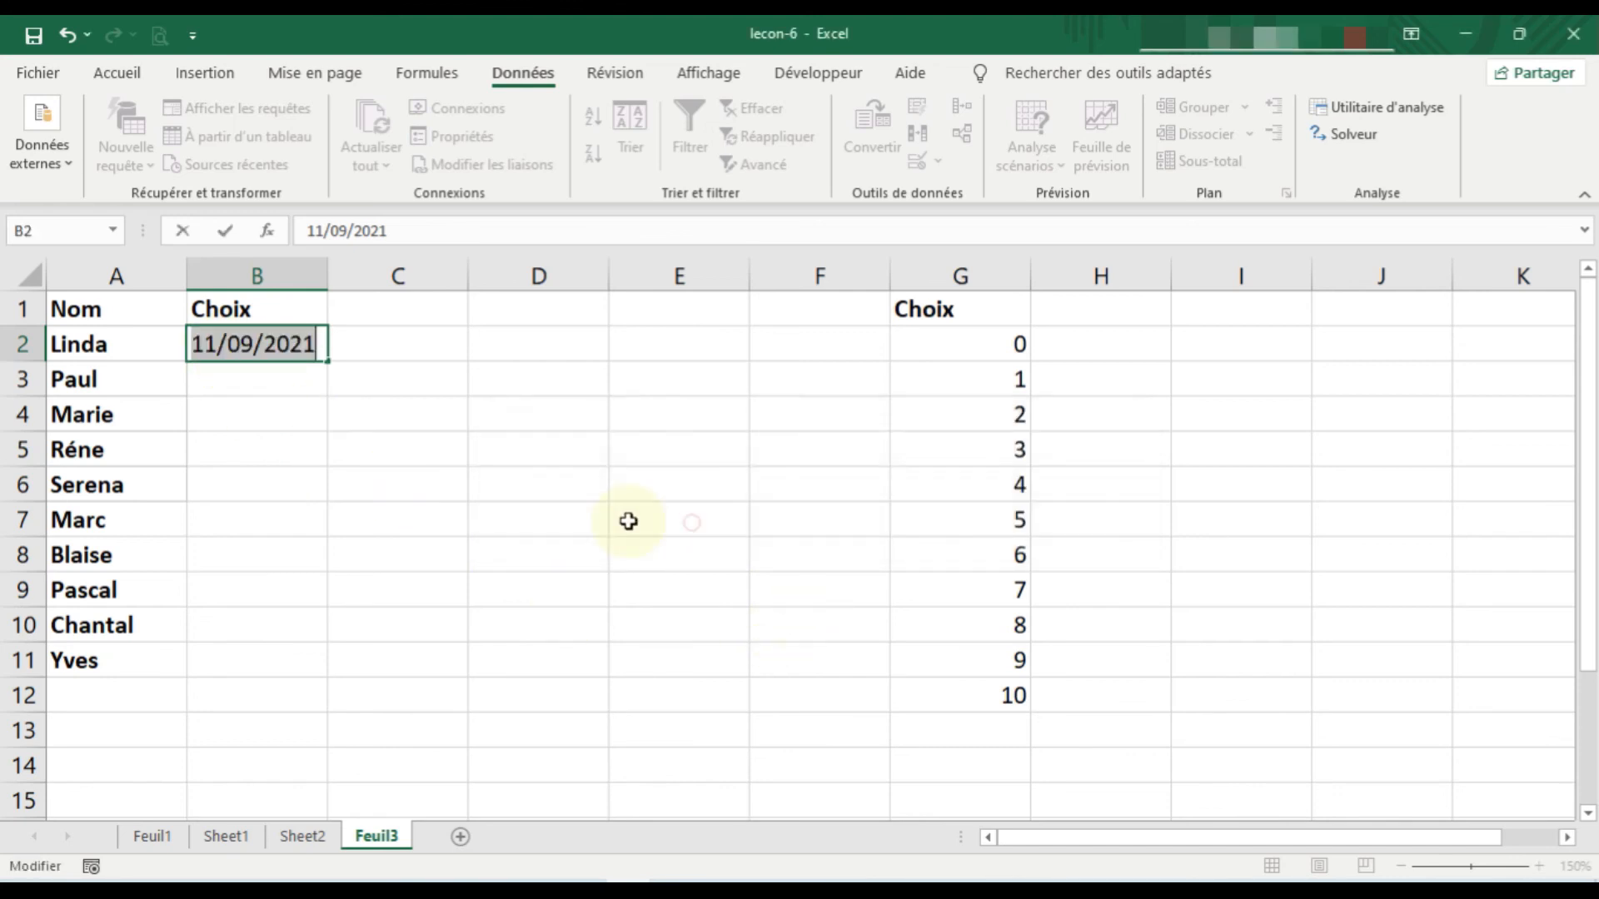
# Correct the date in cell B2 to 12/10/2021 and commit the entry.
pyautogui.click(214, 344)
pyautogui.press('BackSpace')
pyautogui.write('2')
pyautogui.moveTo(252, 344); pyautogui.dragTo(228, 347)
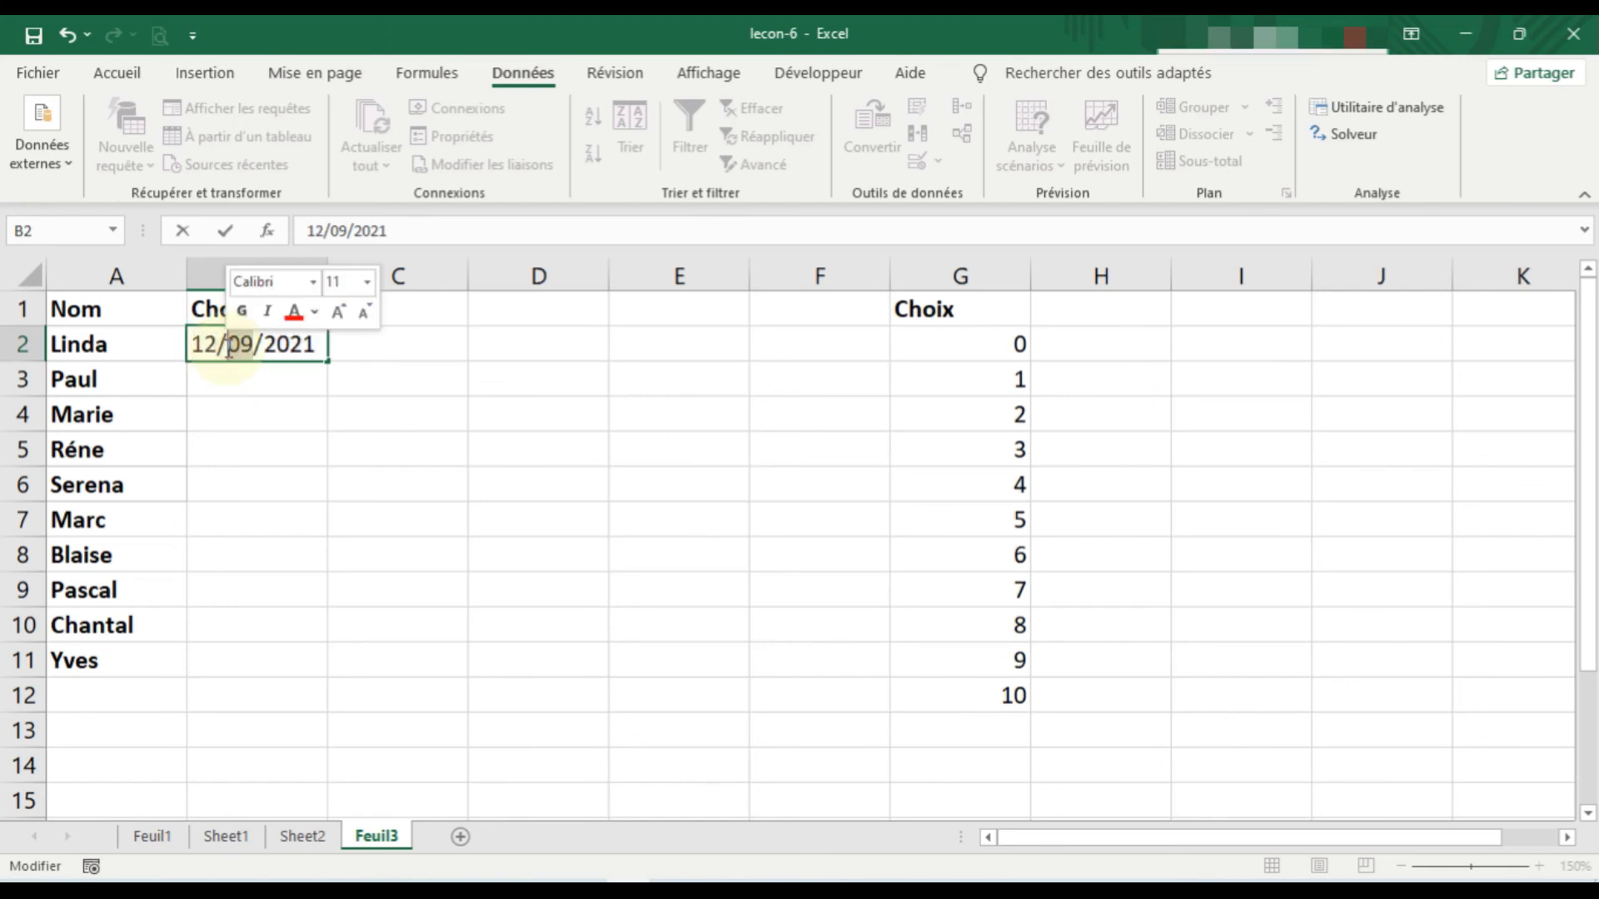
pyautogui.write('10')
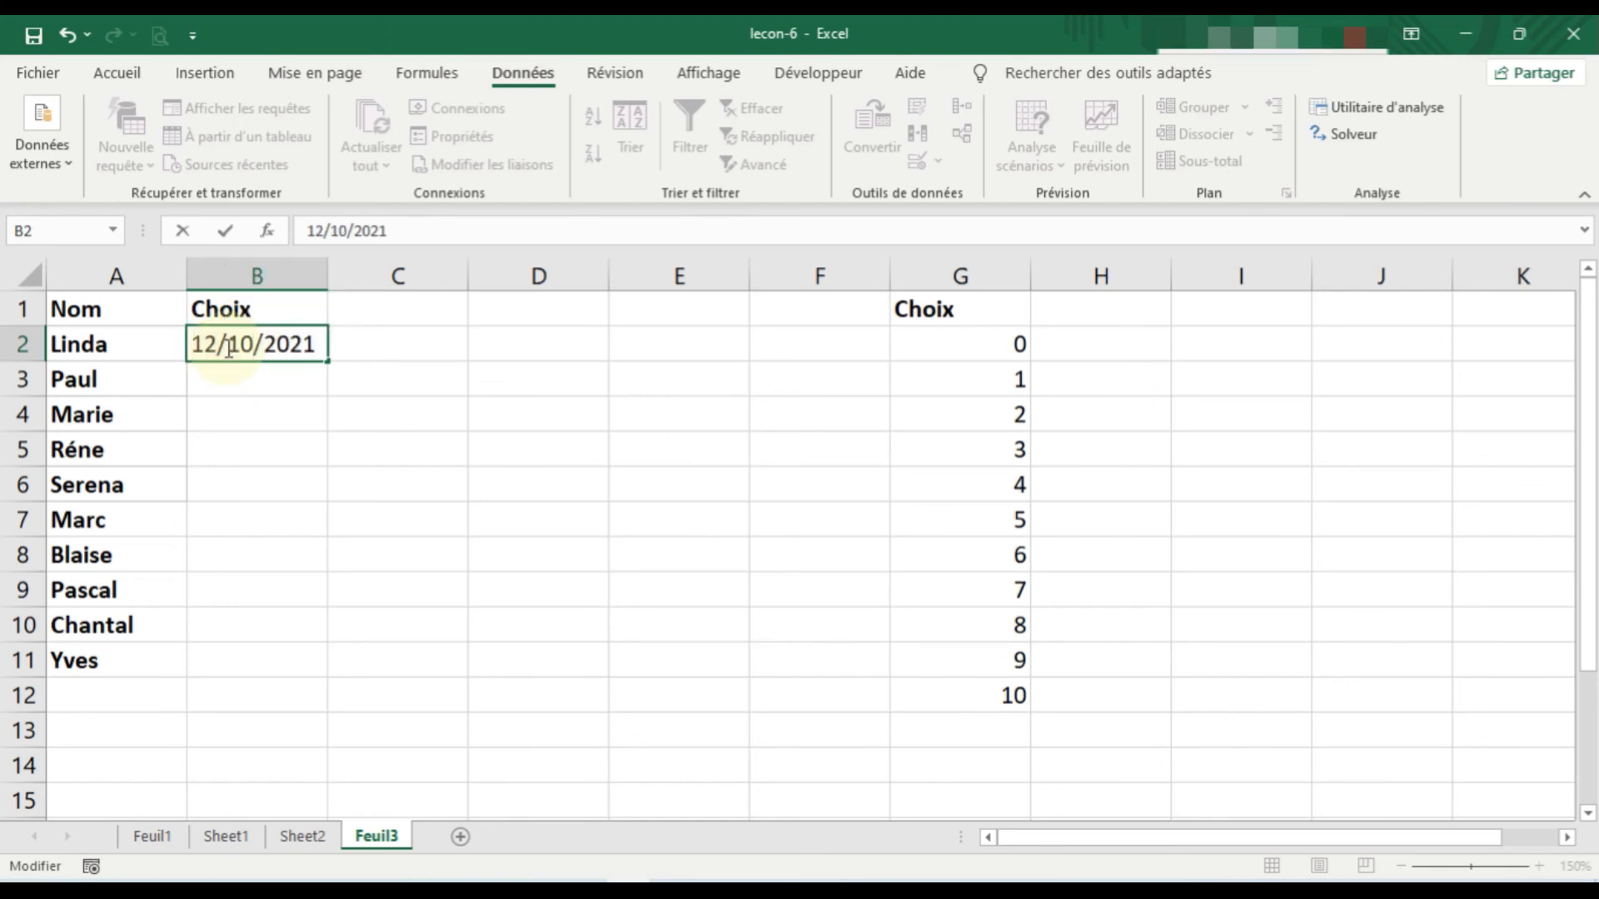
pyautogui.press('Return')
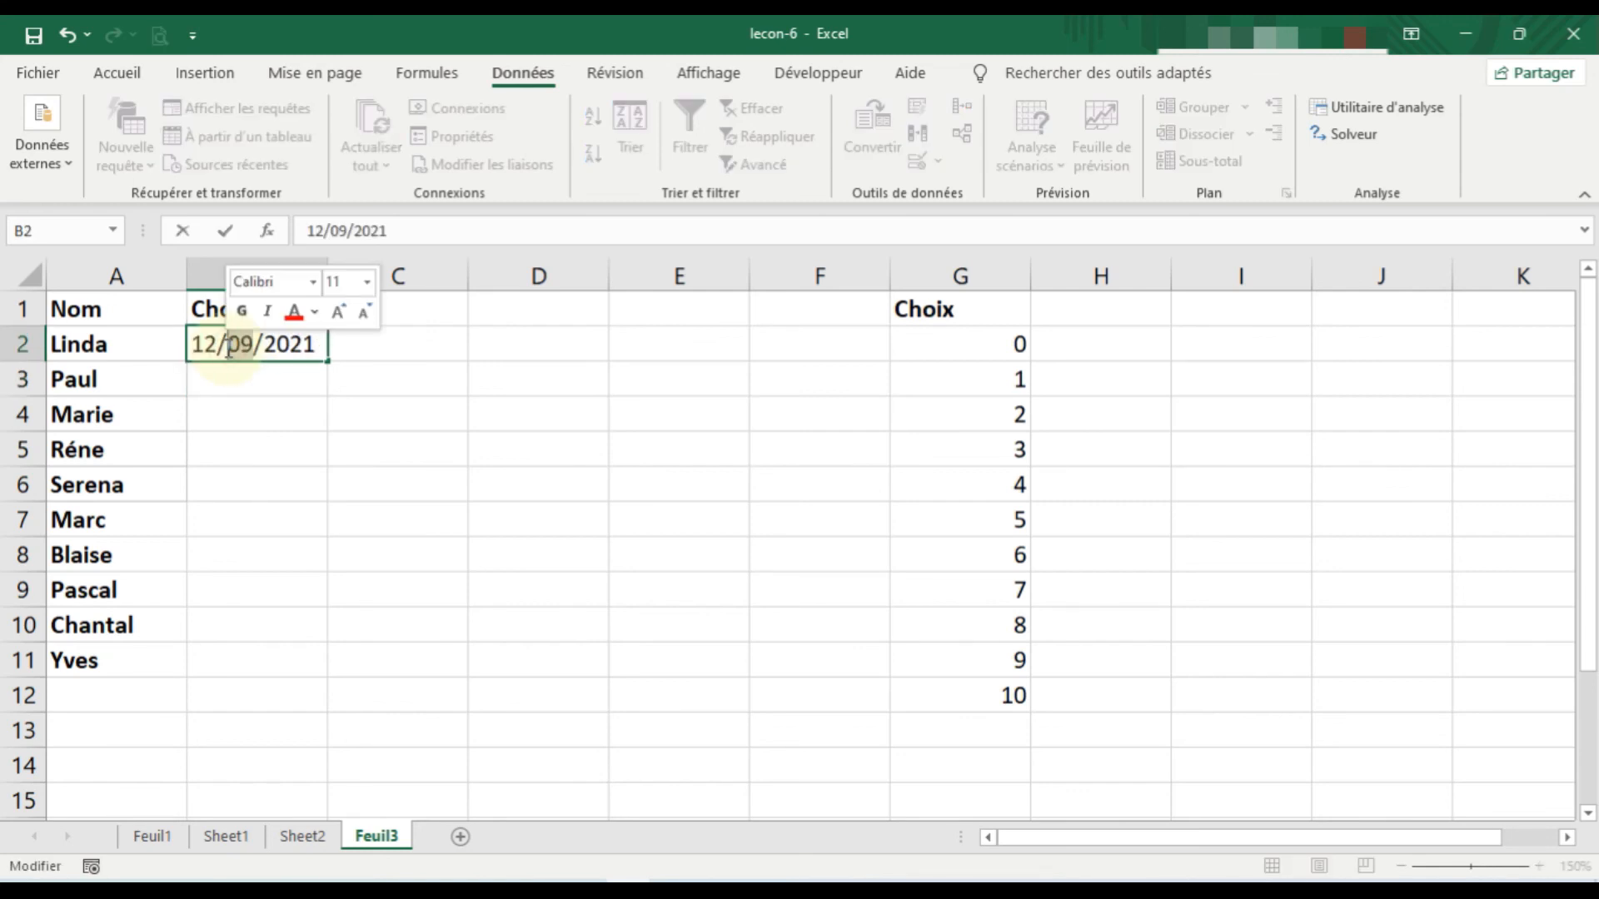
pyautogui.write('10')
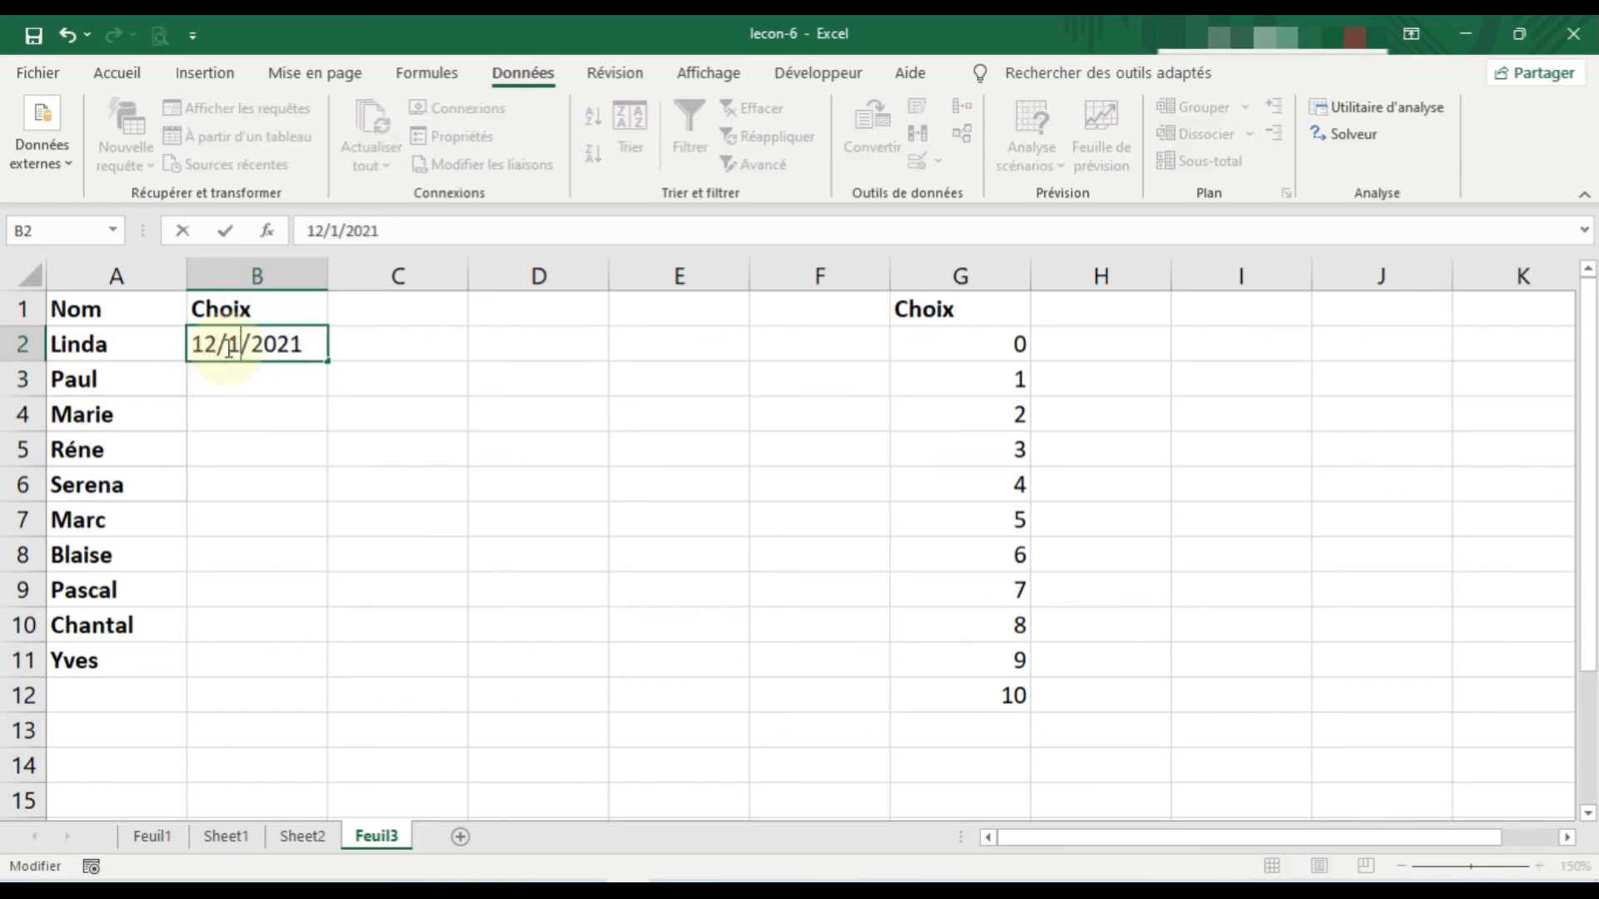
pyautogui.press('Return')
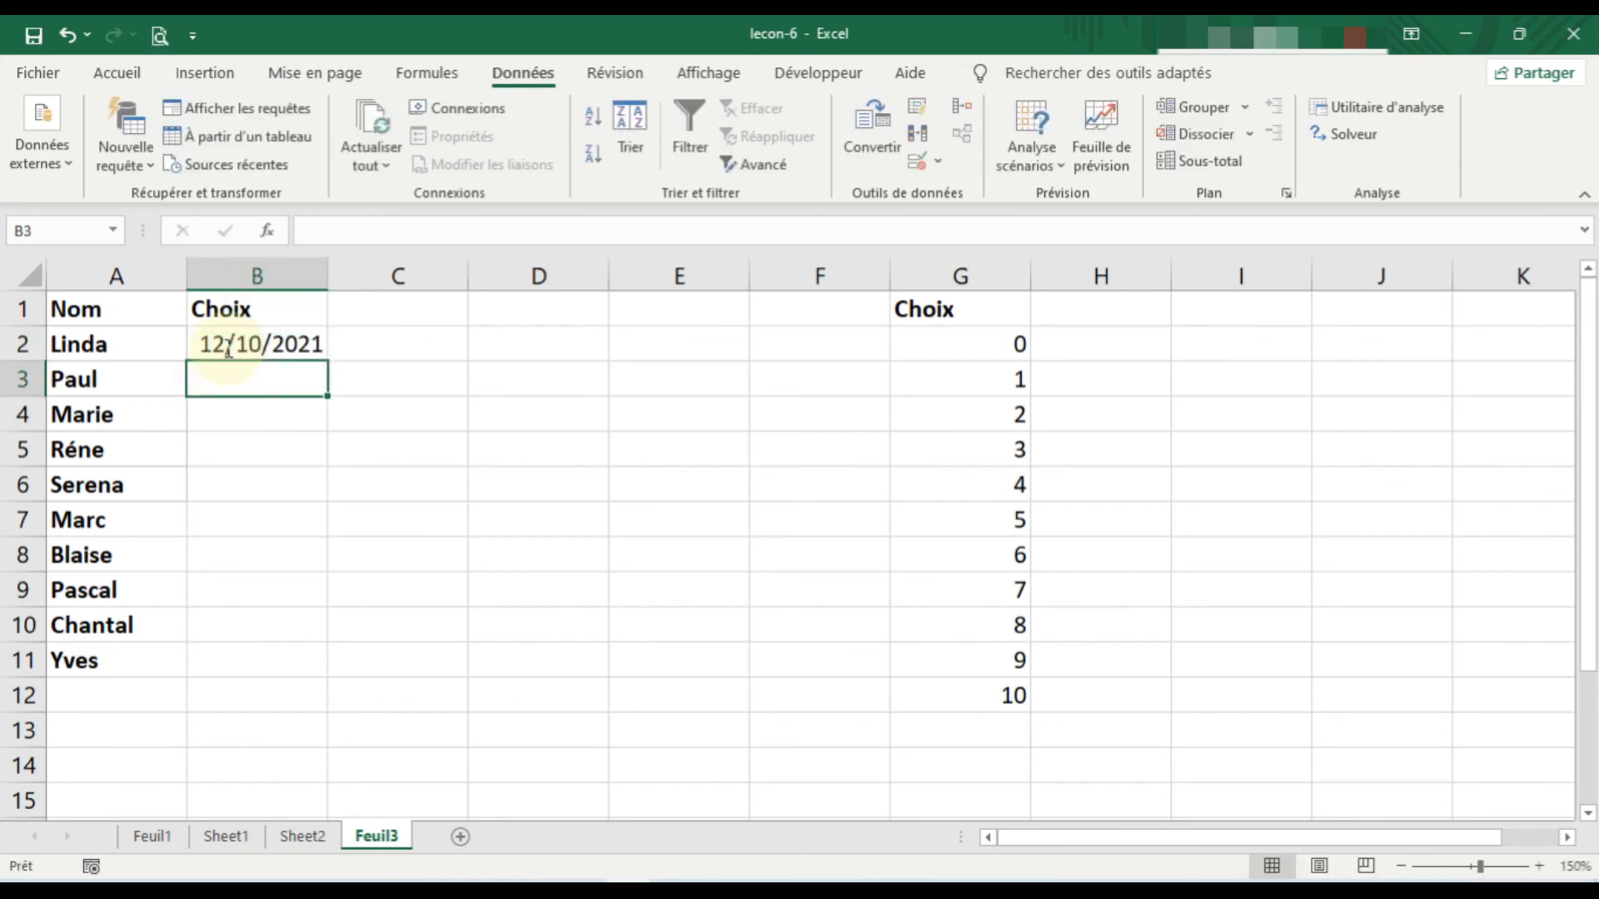